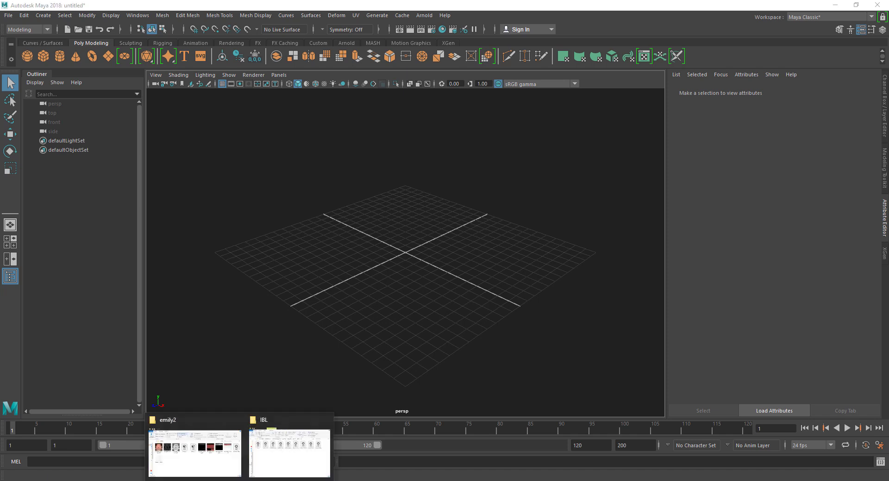
- Bring up the emily2 texture folder, select the diffuse map, and mark part of the page address
left_click(194, 447)
left_click(190, 224)
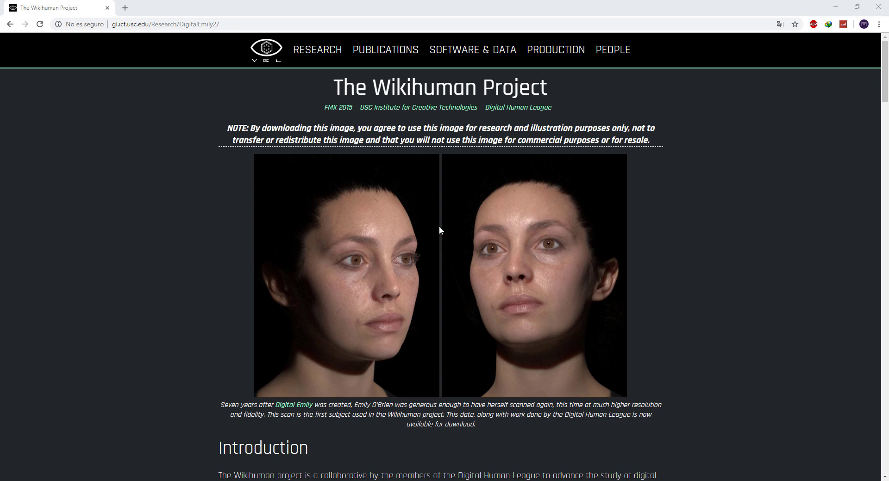
left_click(236, 27)
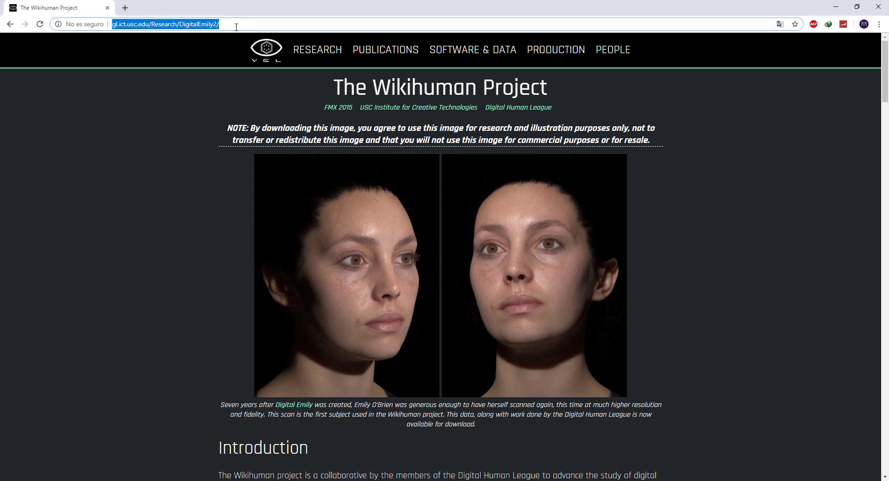
left_click(233, 24)
left_click_drag(233, 24, 112, 24)
left_click(193, 225)
- On the Wikihuman page's Downloads section, select the OBJ File and Maps links and dismiss the IDM popup
scroll(588, 235, "down", 4)
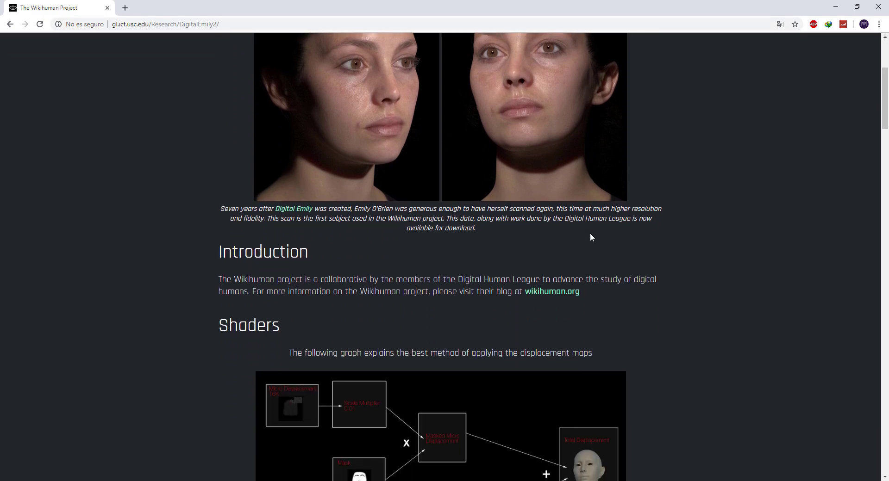
scroll(589, 234, "down", 4)
scroll(588, 242, "down", 8)
scroll(587, 241, "down", 3)
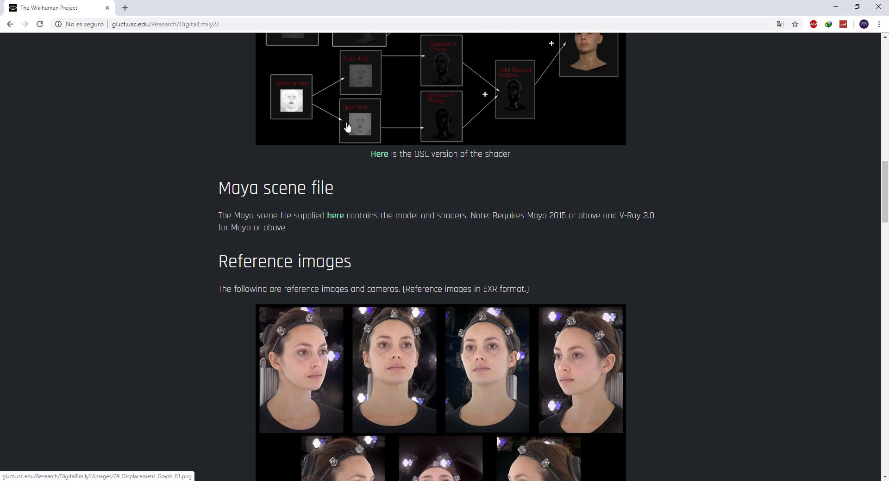
scroll(535, 201, "down", 6)
scroll(523, 224, "down", 6)
scroll(523, 224, "down", 7)
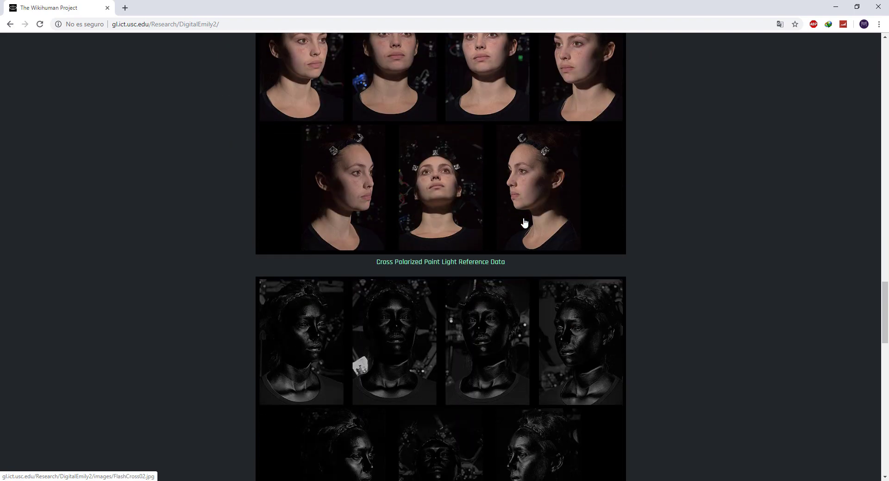
scroll(522, 231, "down", 4)
scroll(522, 237, "down", 4)
scroll(521, 237, "down", 2)
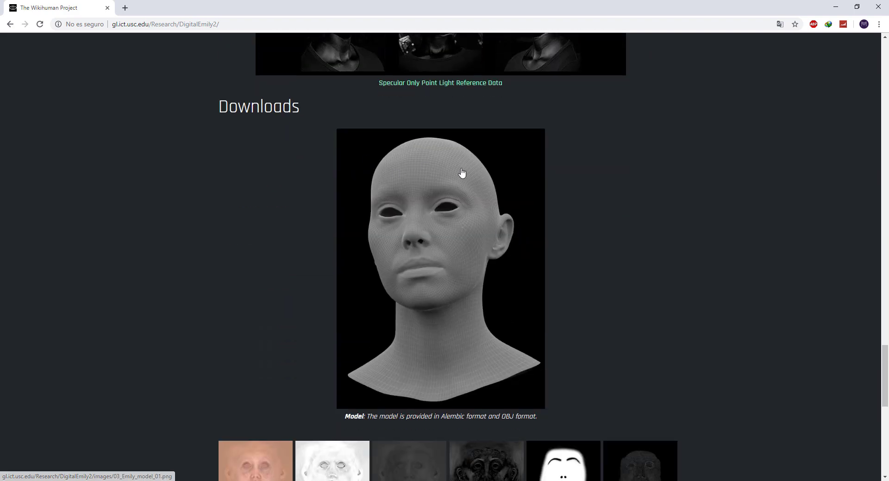
scroll(569, 231, "down", 2)
scroll(602, 227, "down", 5)
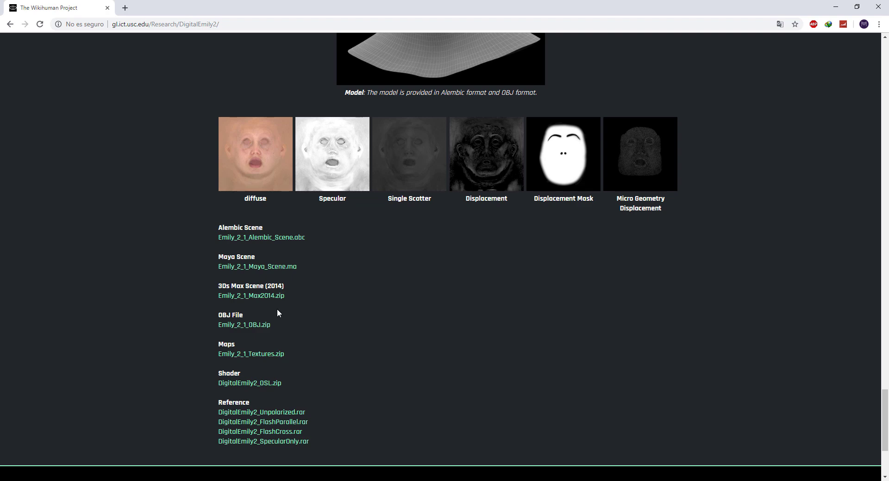
left_click_drag(195, 314, 302, 354)
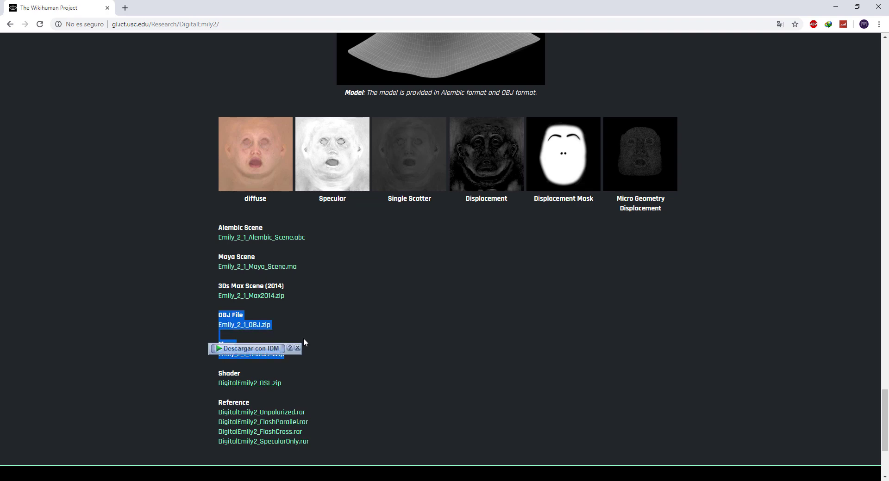
left_click(298, 348)
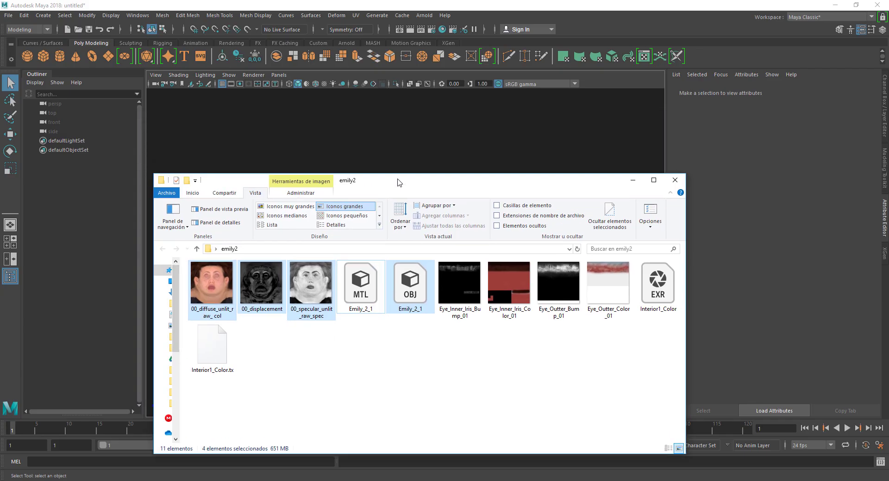
- Drag Emily_2_1.obj from the emily2 folder into the Maya viewport, then minimize the folder
left_click_drag(374, 123, 394, 183)
left_click(410, 285)
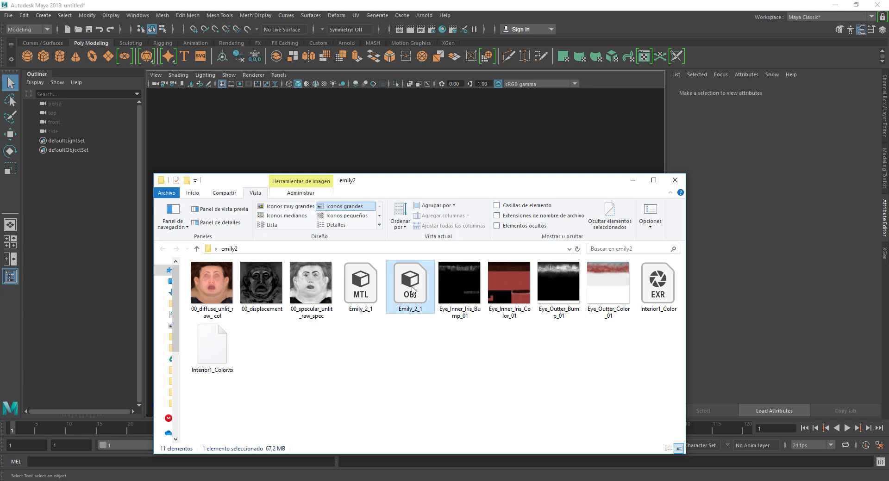
left_click_drag(410, 285, 393, 157)
left_click(632, 182)
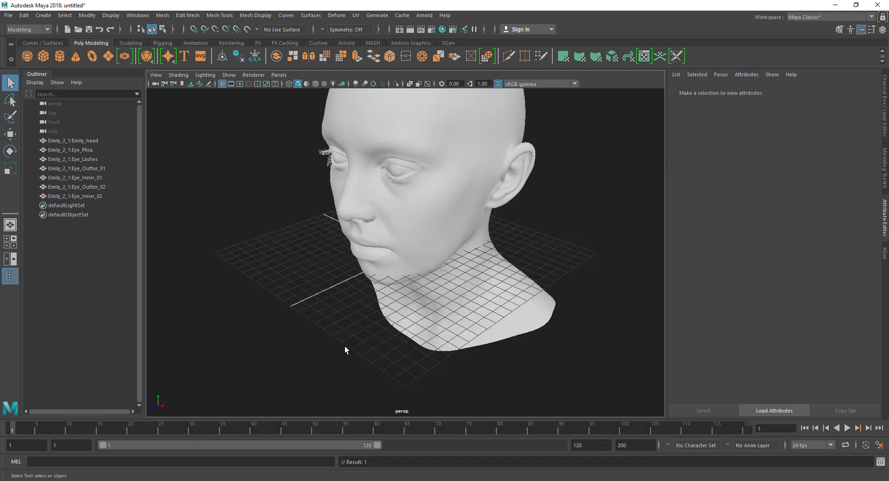
- Hide the grid and select Emily_head through Eye_Inner_02 in the Outliner, excluding Emily_head
mouse_move(358, 342)
left_mouse_down("alt")
mouse_move(406, 234)
mouse_move(390, 261)
left_mouse_up("alt")
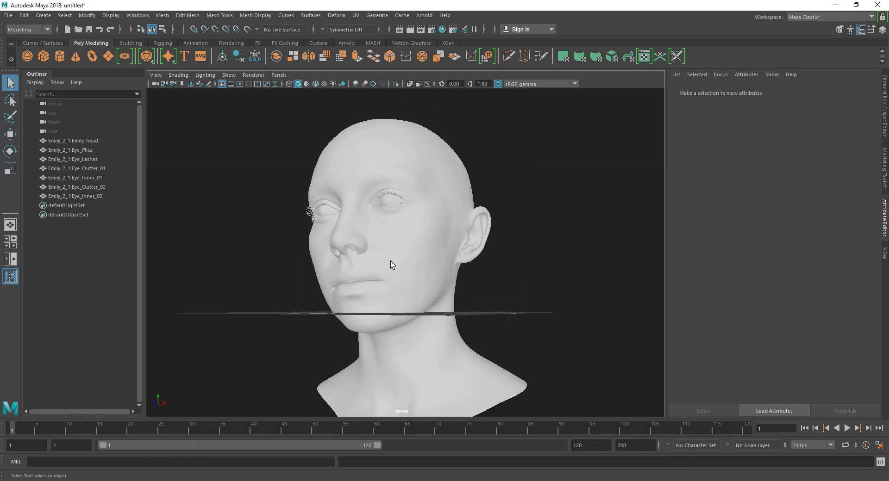
left_click(222, 84)
left_click_drag(492, 279, 495, 302, "alt")
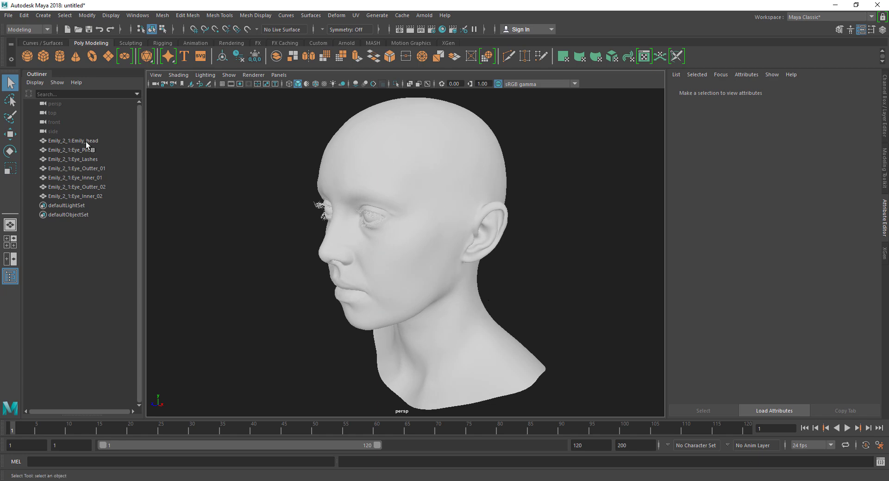
left_click(73, 140)
left_click(76, 195, "shift")
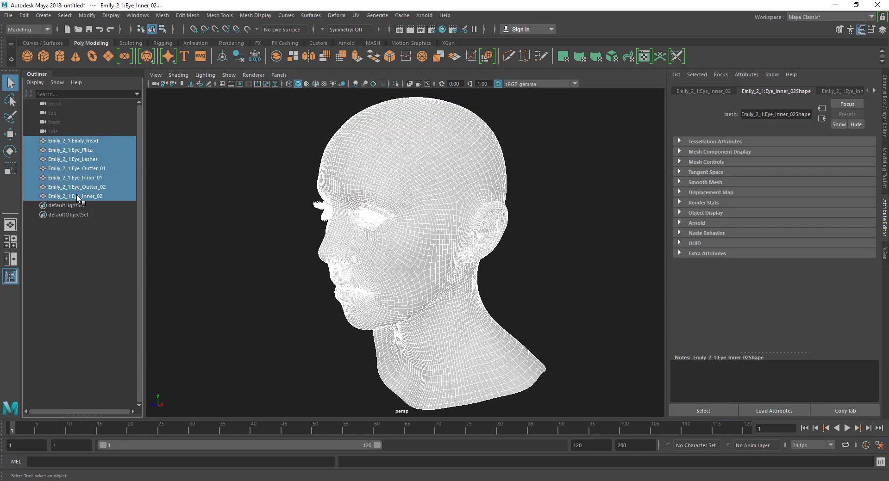
left_click(74, 140, "ctrl")
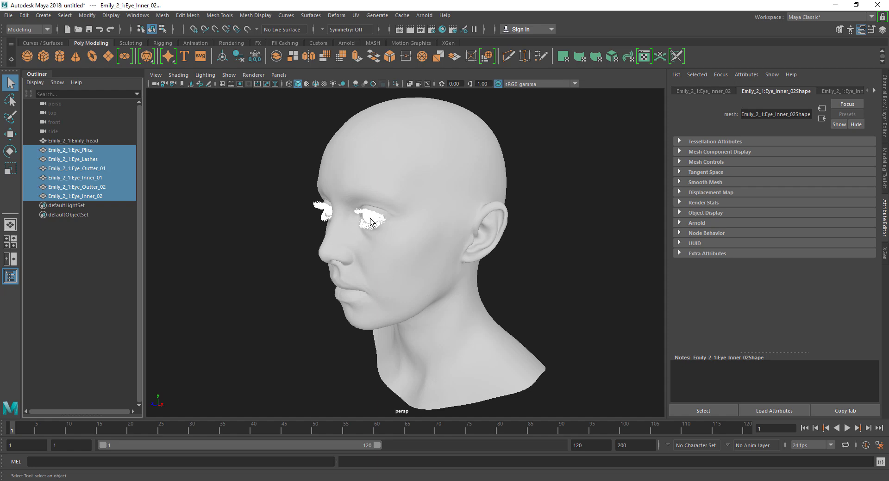
- Assign a new Arnold aiStandardSurface to the eye meshes and darken its base colour to grey
right_click(370, 218)
right_click_drag(370, 217, 378, 458)
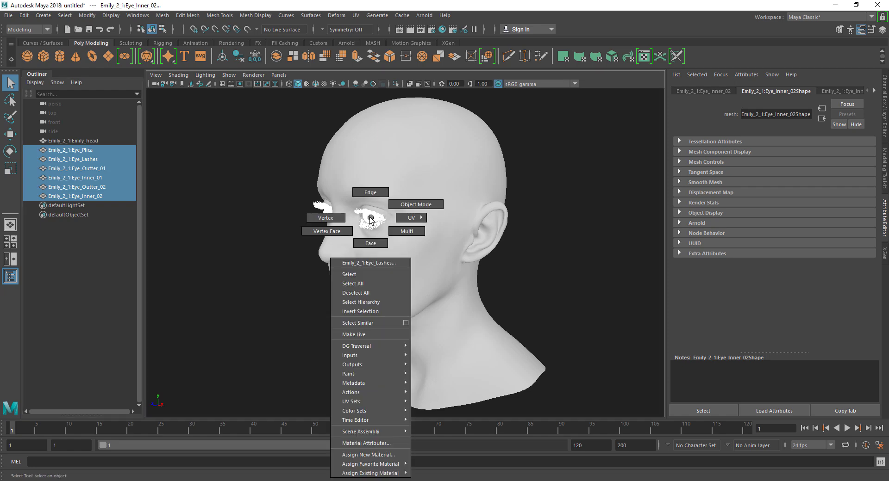
left_click(378, 458)
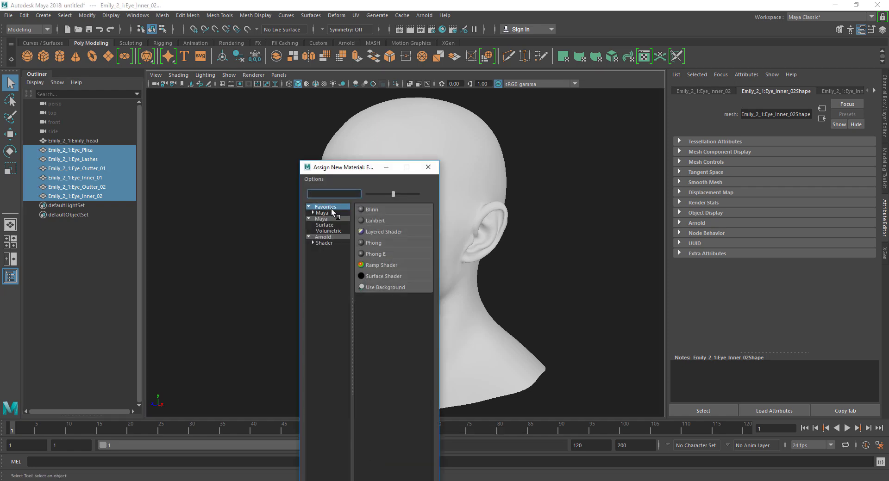
left_click(325, 243)
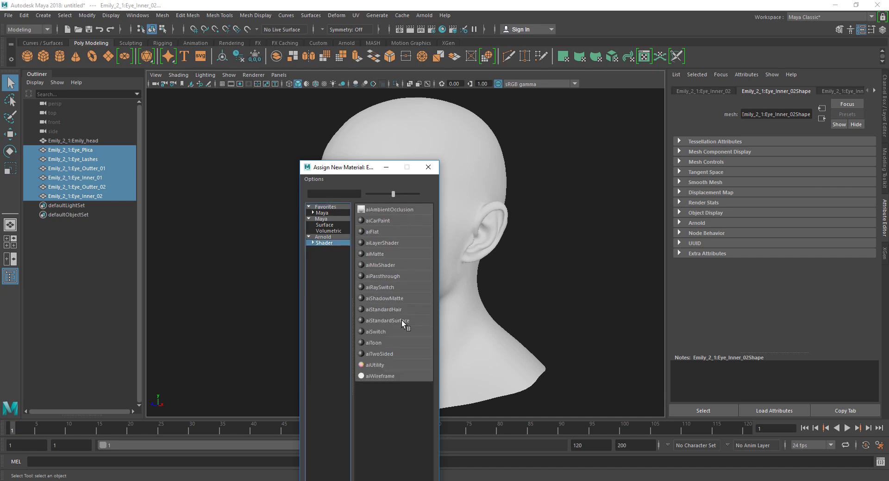
left_click(387, 320)
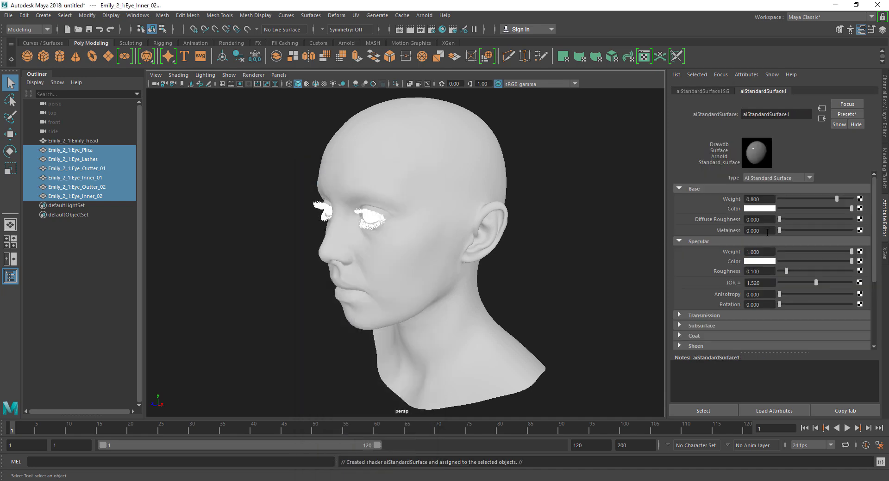
left_click(759, 209)
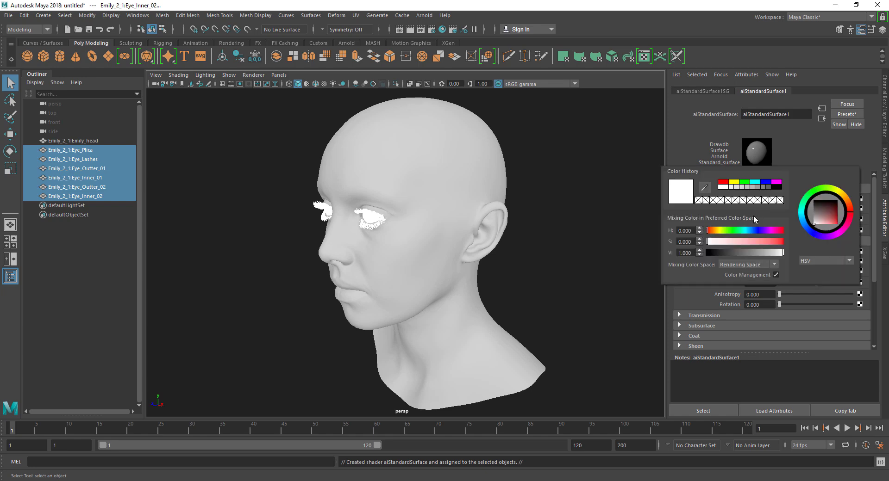
left_click_drag(783, 253, 753, 256)
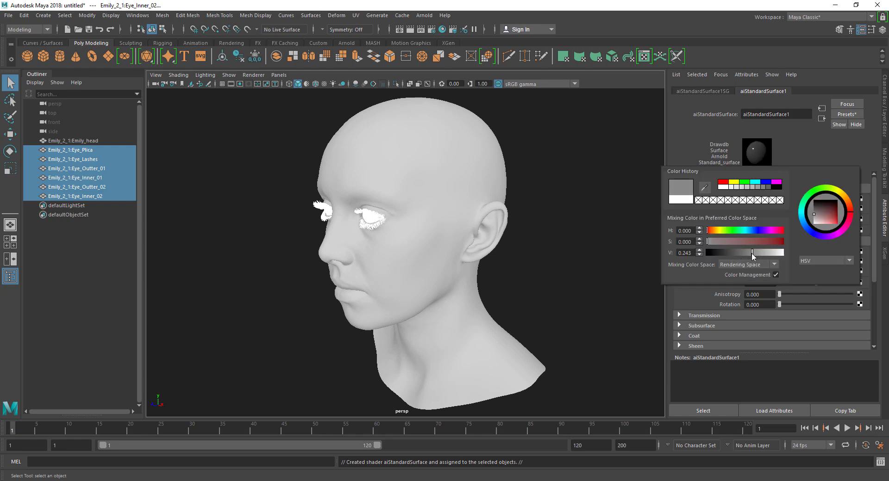
left_click(593, 251)
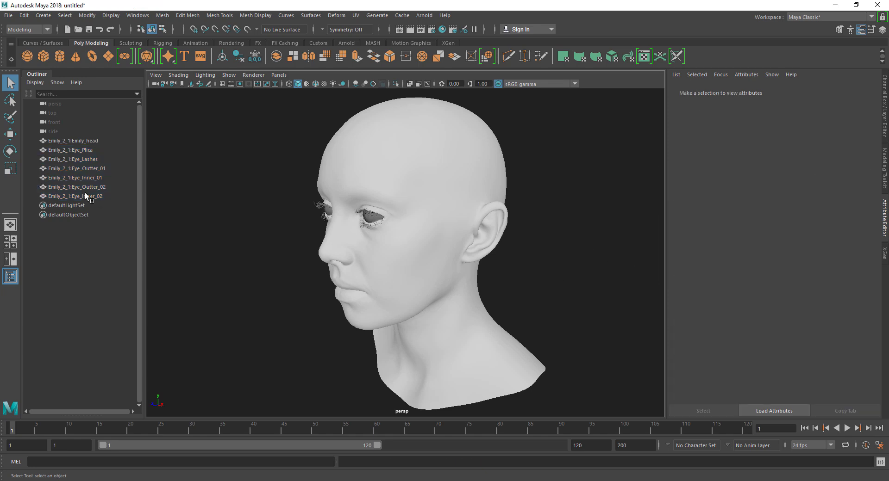
- Select Eye_Lashes and adjust aiStandardSurface1's base colour brightness
left_click(374, 224)
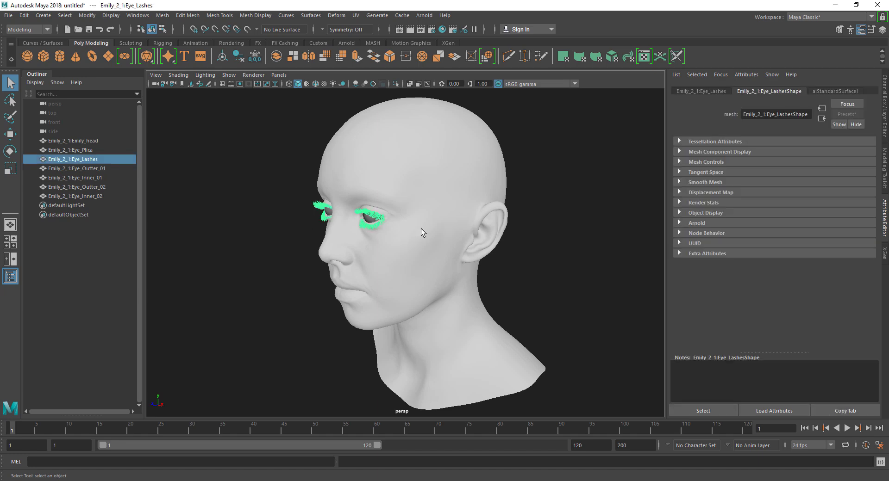
left_click(816, 92)
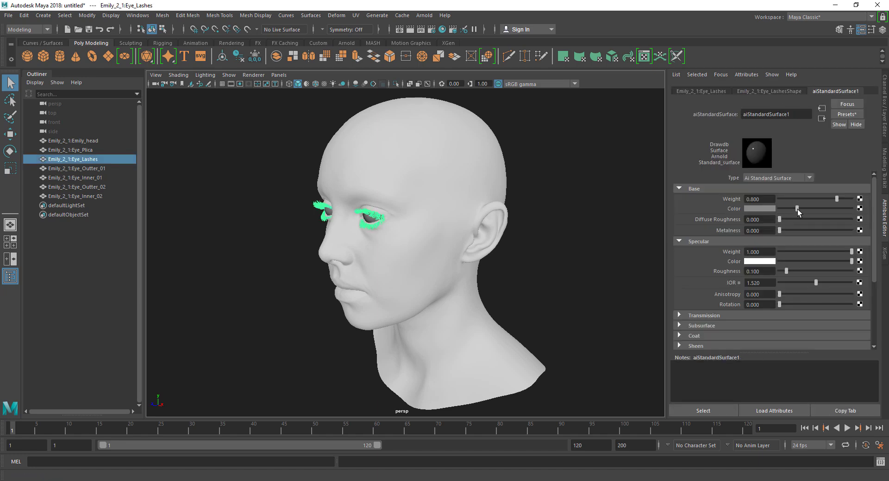
left_click_drag(797, 210, 828, 208)
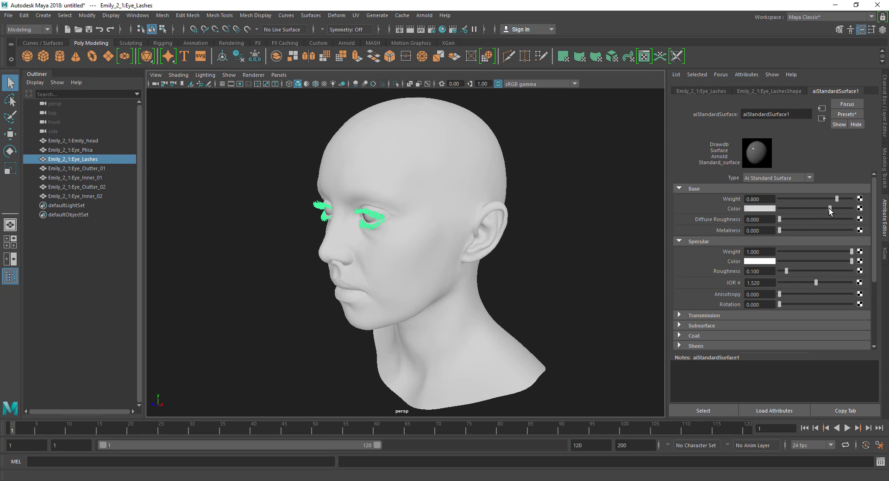
left_click(539, 289)
left_click_drag(456, 243, 499, 238, "alt")
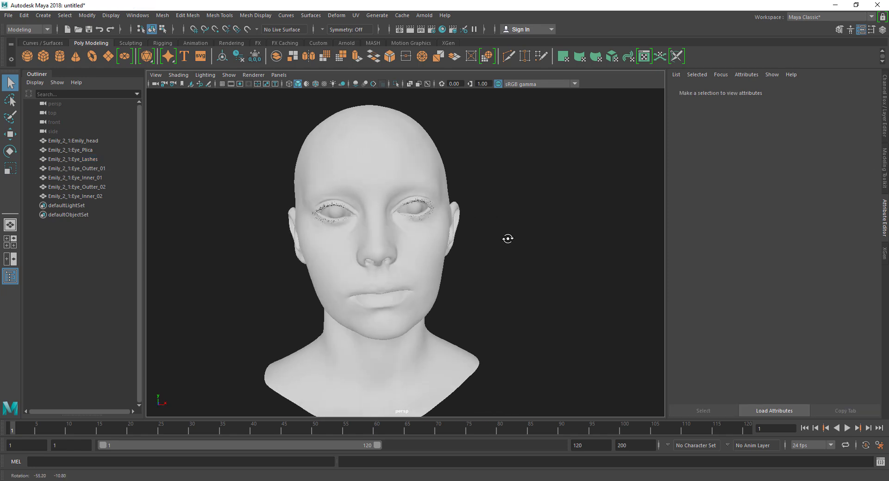
- Assign a new Arnold aiStandardSurface material to the Emily_head mesh
left_click(412, 247)
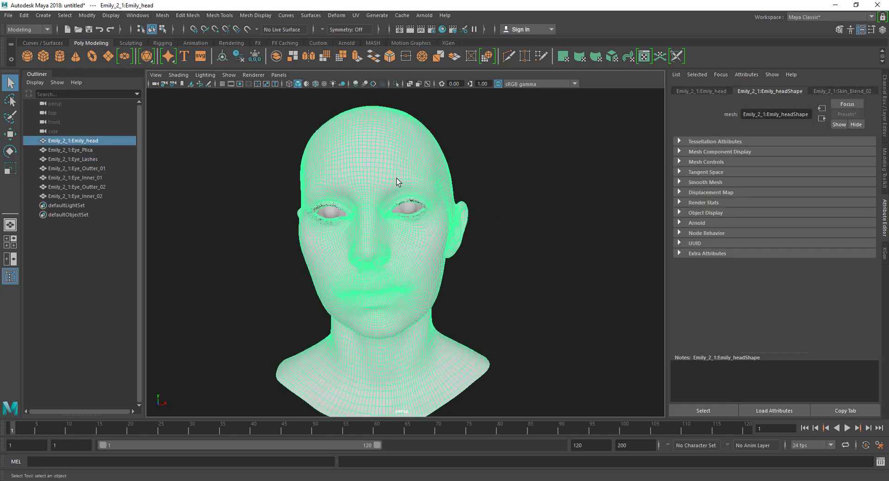
left_click(398, 153, "ctrl")
left_click(369, 155)
right_click_drag(369, 154, 370, 395)
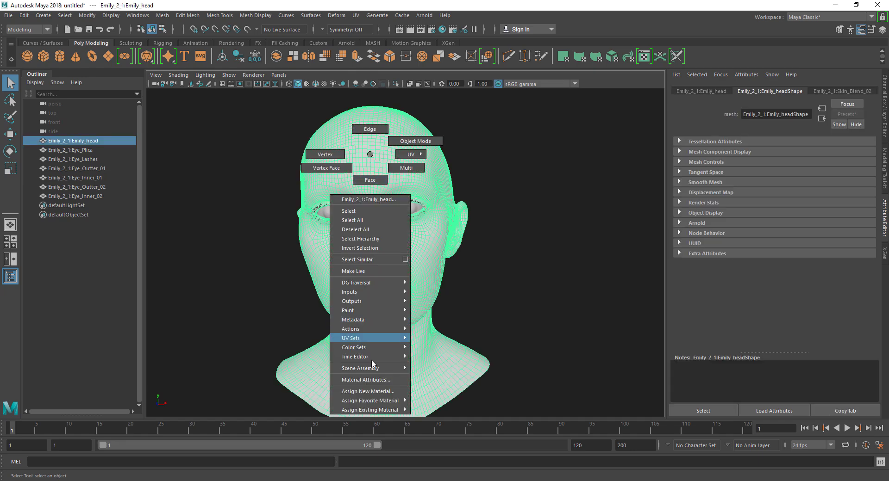
left_click(370, 392)
left_click(325, 242)
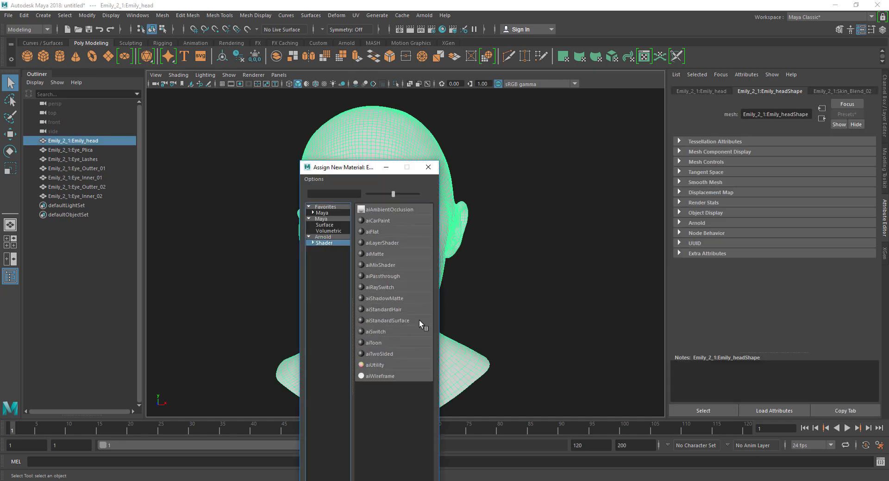
left_click(383, 320)
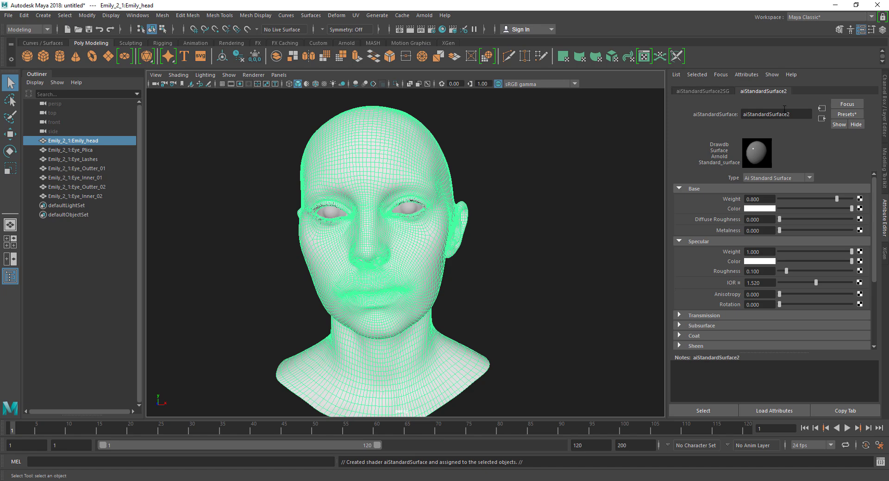
- Rename the head's shader to head_shd and clear the selection
left_click(790, 115)
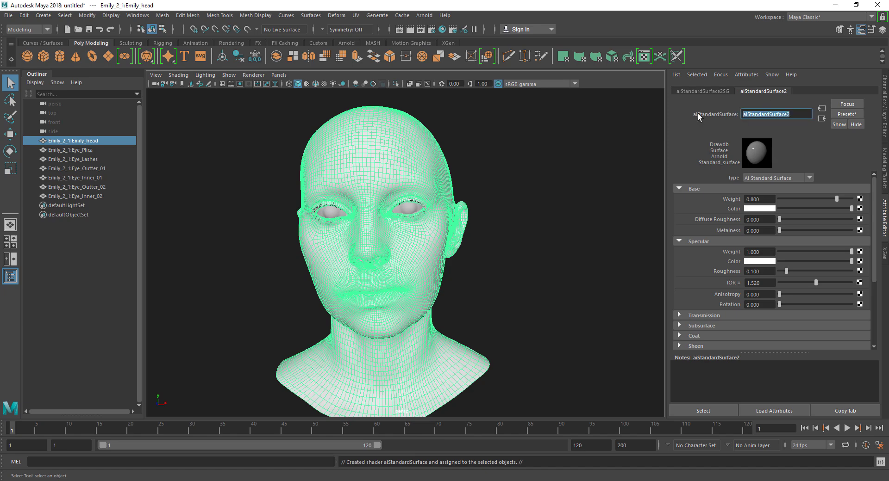
type("head_")
type("sh")
type("d")
key("Return")
left_click(528, 246)
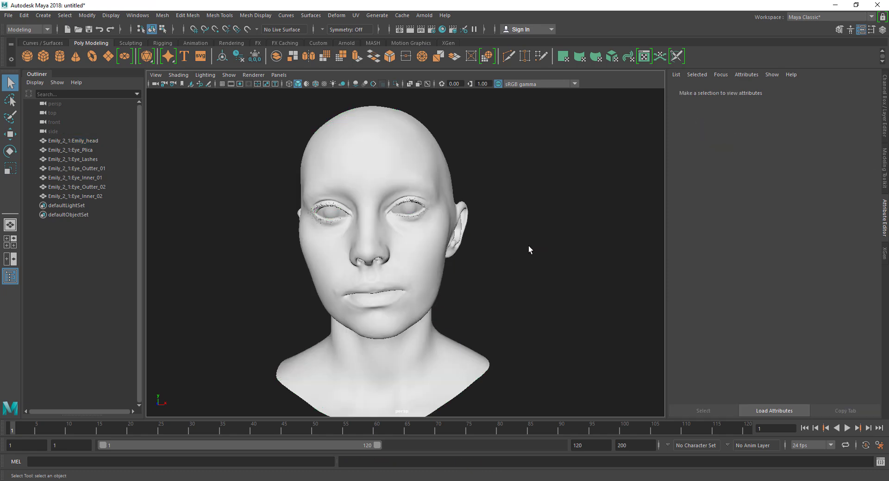
left_click(375, 183)
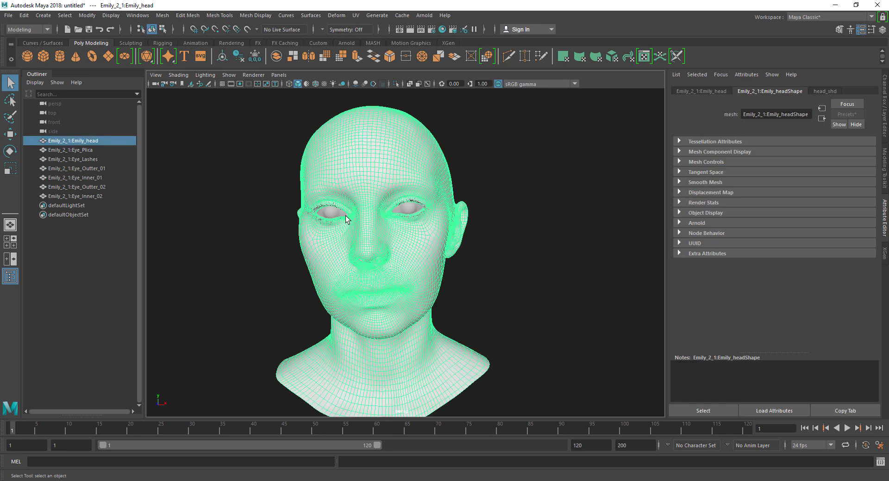
left_click(251, 155)
left_click(43, 15)
mouse_move(60, 76)
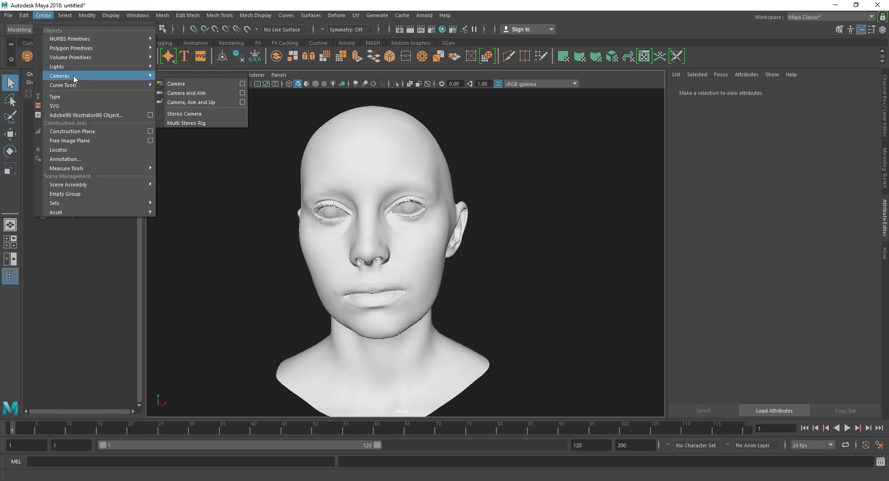
- Create camera1, look through it, and show the resolution gate
left_click(176, 84)
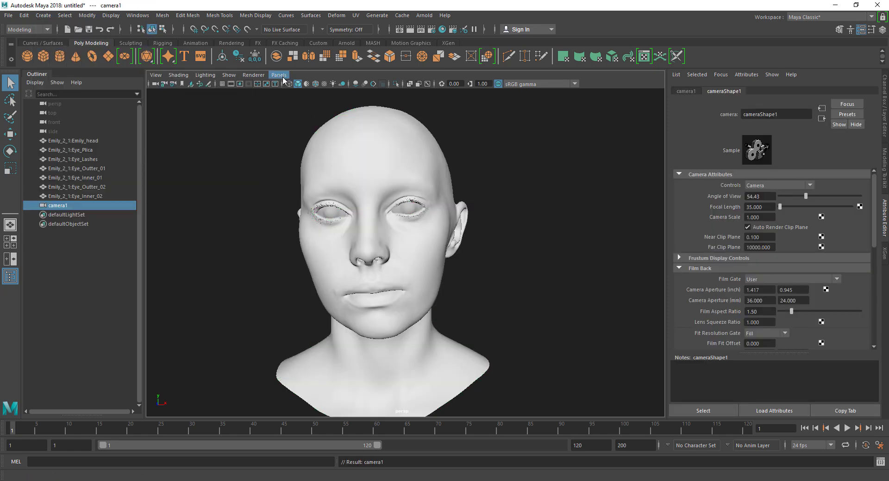
left_click(278, 75)
mouse_move(319, 85)
left_click(392, 84)
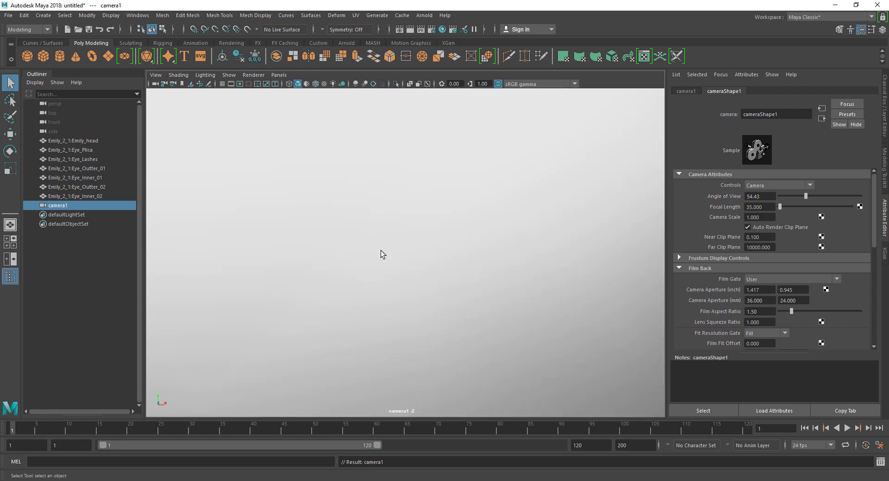
key("a")
left_click(238, 85)
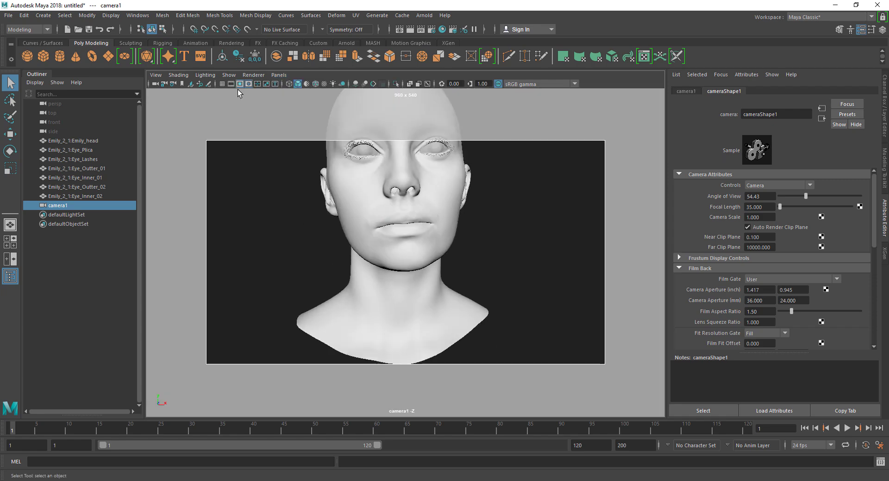
- Set camera1's focal length to 100 and frame the head in view
double_click(759, 207)
type("100")
key("Return")
left_click(432, 250)
key("f")
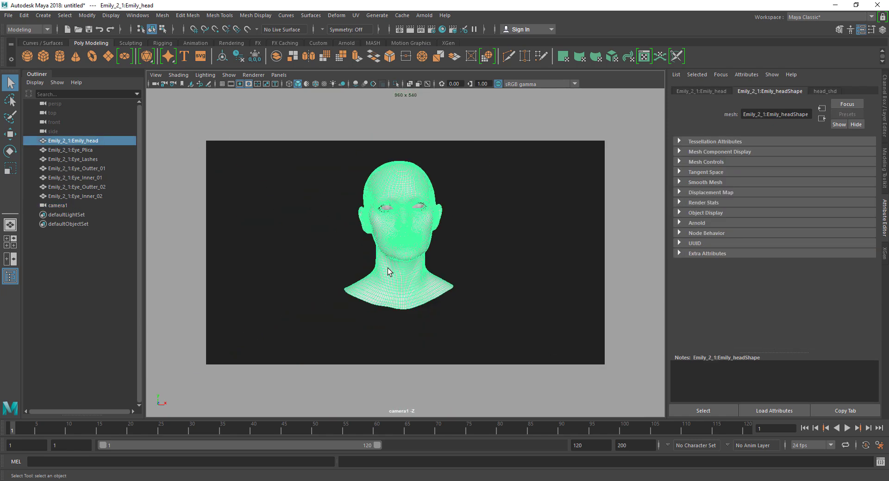
scroll(412, 231, "up", 3)
left_click(494, 218)
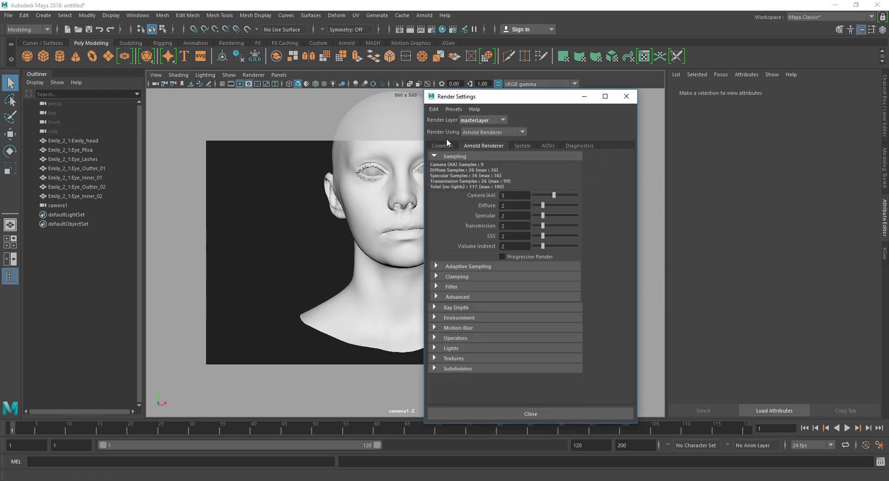
- Set the Common render image size to width 600 and height 900
left_click(447, 143)
scroll(609, 289, "down", 5)
scroll(609, 289, "down", 3)
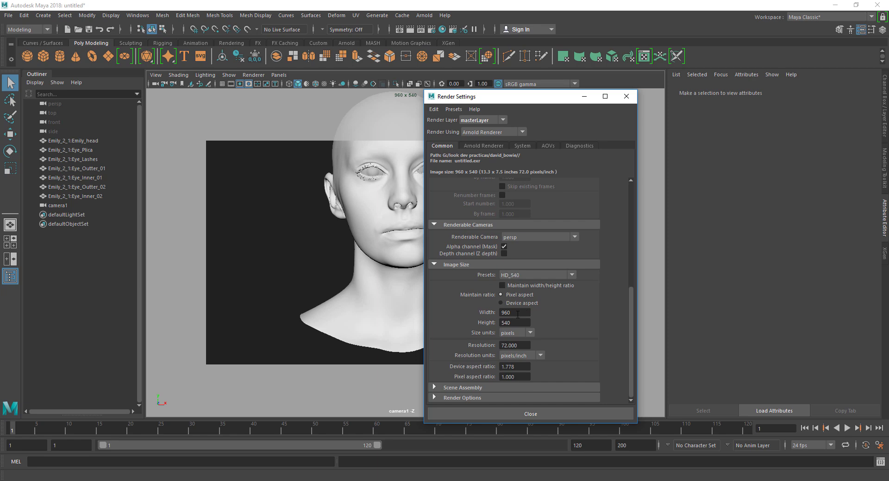
double_click(518, 314)
type("6")
key("Tab")
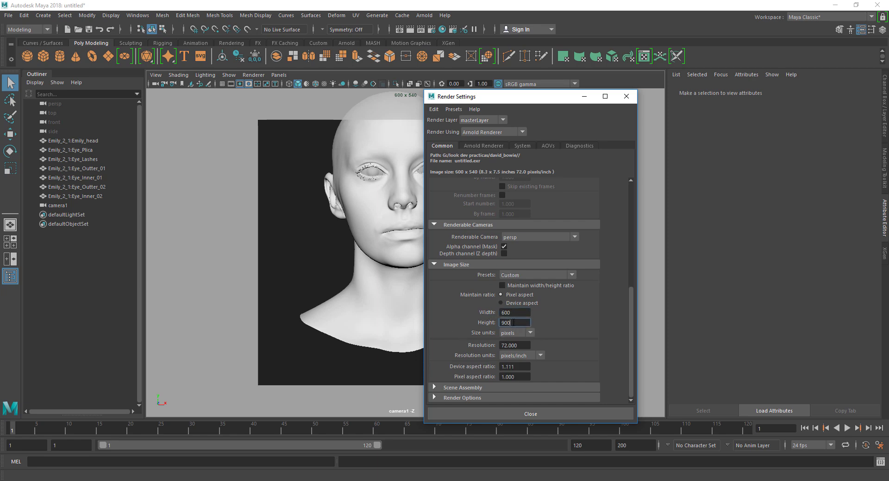
key("Return")
- Close Render Settings and dolly camera1 closer so the face fills the frame
left_click(626, 96)
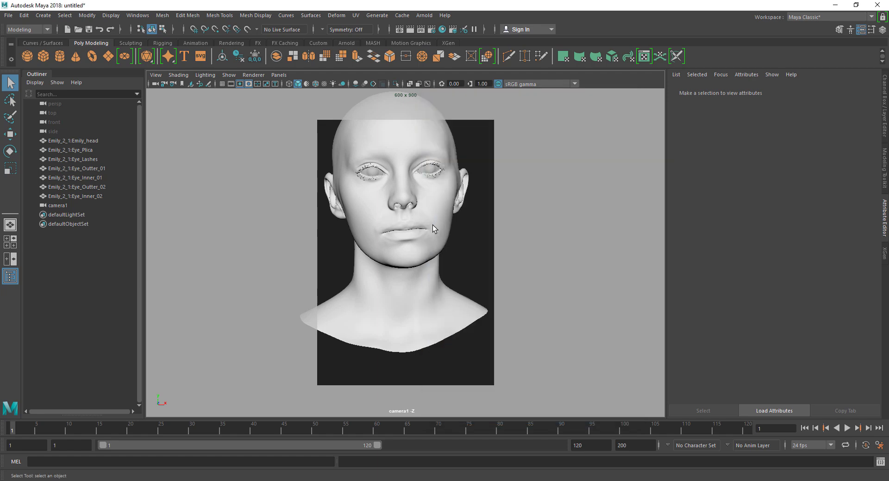
right_click_drag(410, 203, 404, 237, "alt")
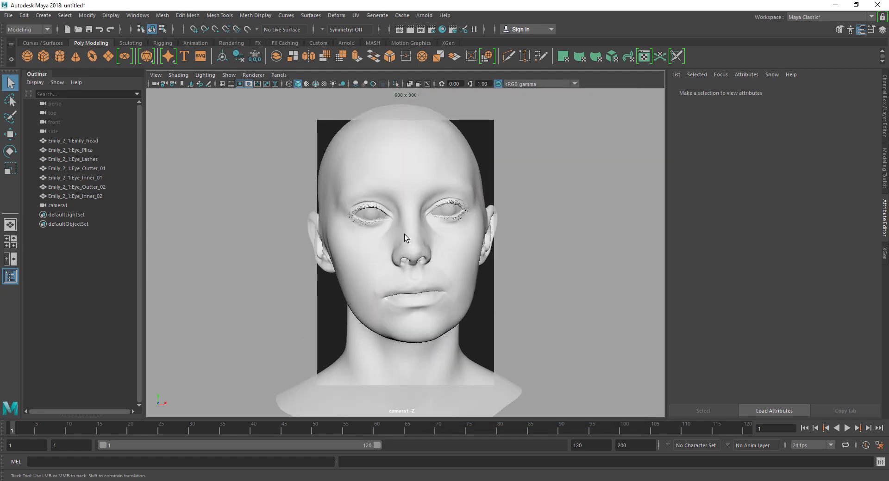
middle_click_drag(404, 234, 408, 244, "alt")
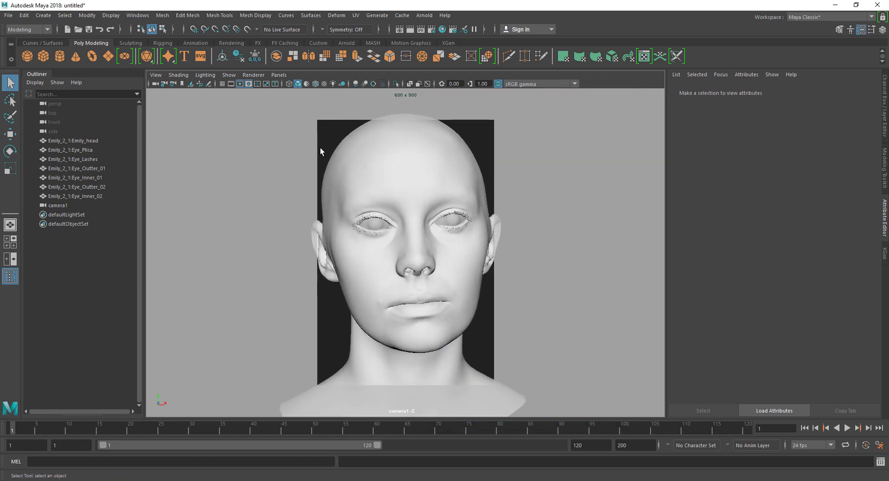
- Switch the viewport to the persp camera and orbit to a three-quarter view of the head
left_click(279, 75)
left_click(383, 94)
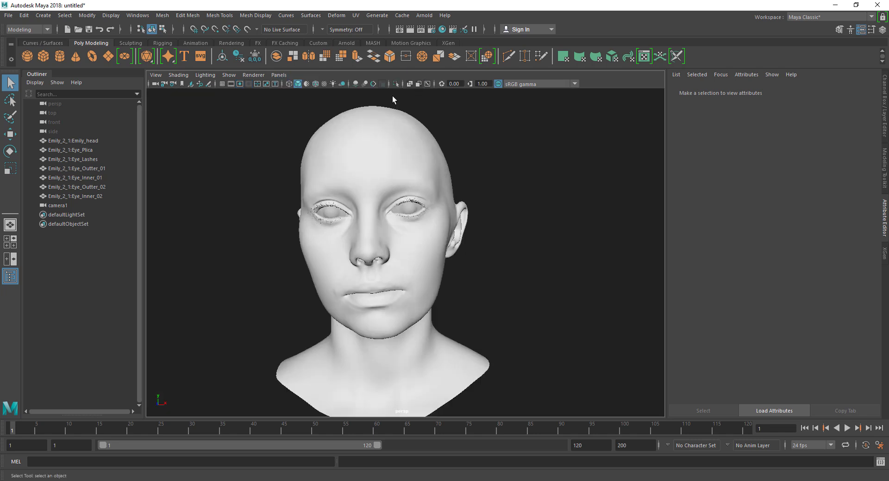
scroll(385, 220, "down", 2)
left_click_drag(385, 220, 452, 282, "alt")
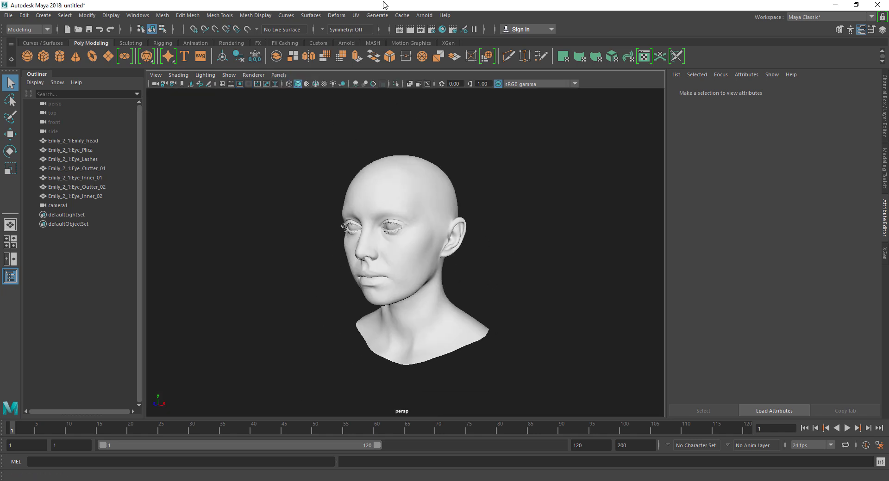
left_click(425, 16)
mouse_move(467, 62)
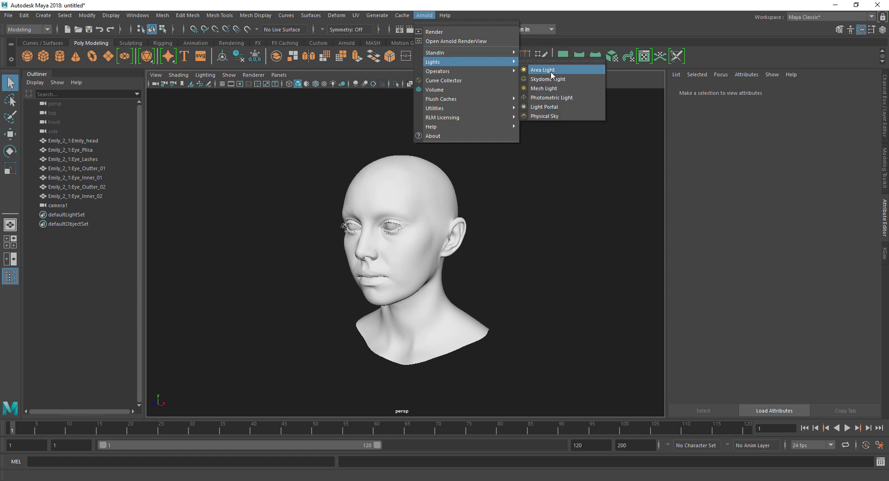
- Create an Arnold area light, move it in front of the face, and enlarge it
left_click(542, 70)
scroll(408, 248, "down", 3)
scroll(429, 290, "up", 2)
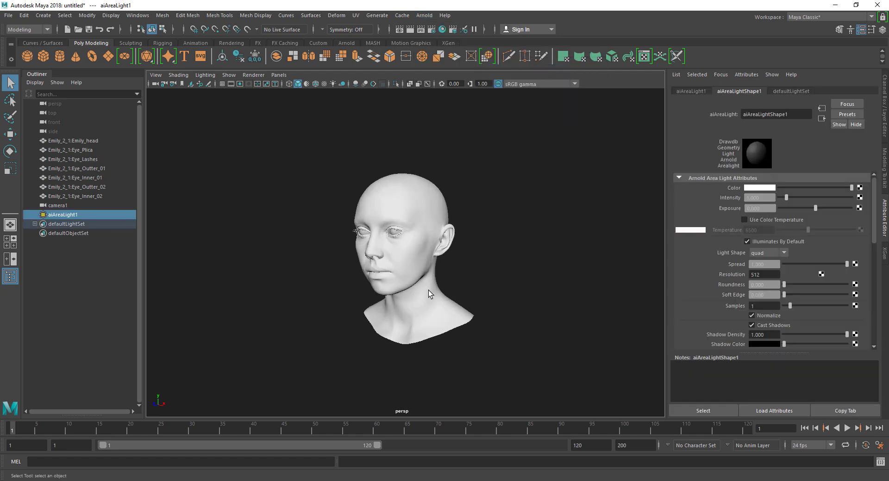
key("w")
mouse_move(358, 291)
left_mouse_down()
mouse_move(238, 318)
mouse_move(331, 343)
left_mouse_up()
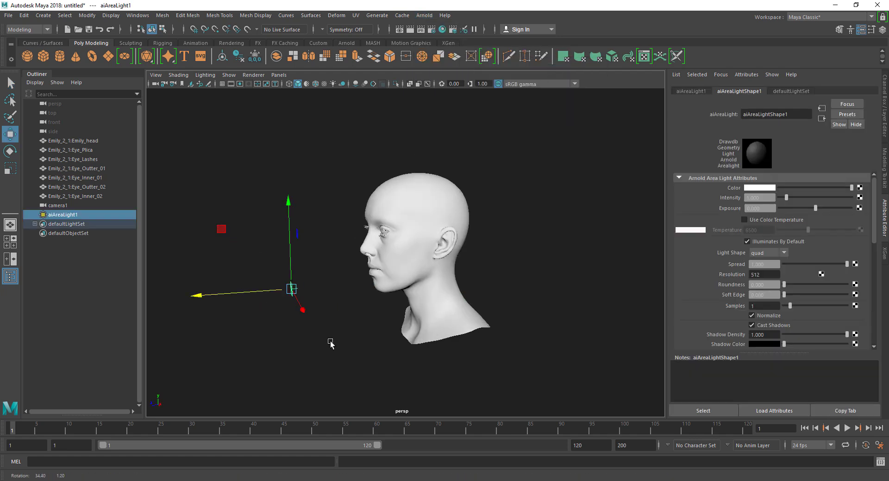
key("r")
left_click_drag(291, 290, 324, 287)
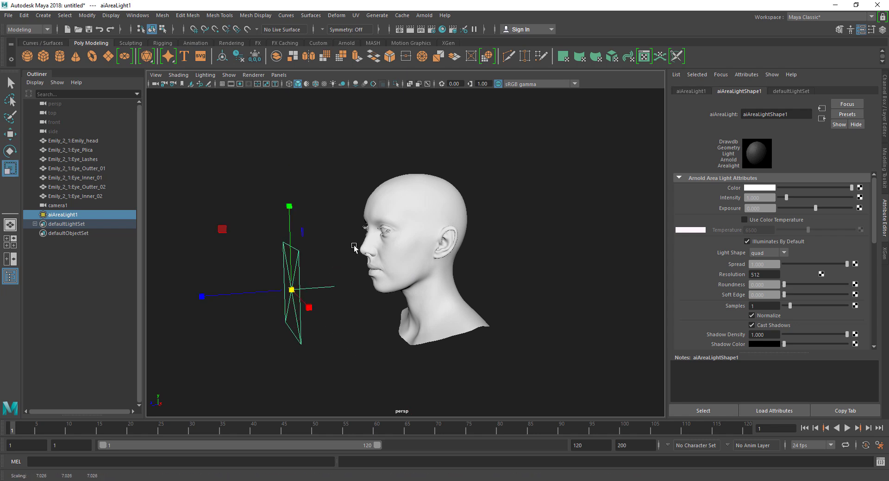
key("w")
scroll(323, 251, "down", 3)
mouse_move(332, 253)
left_mouse_down()
mouse_move(331, 159)
mouse_move(262, 190)
left_mouse_up()
- Tilt and turn aiAreaLight1 toward the head and stretch it along its depth
key("e")
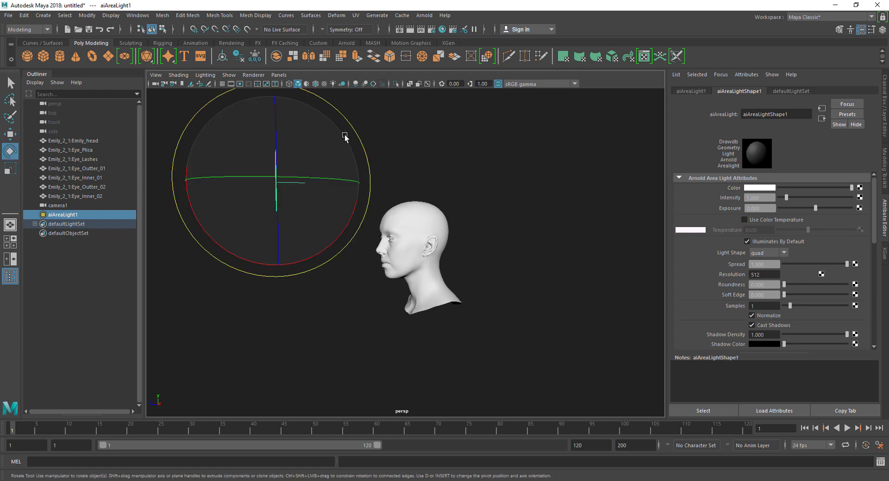
left_click_drag(344, 135, 364, 169)
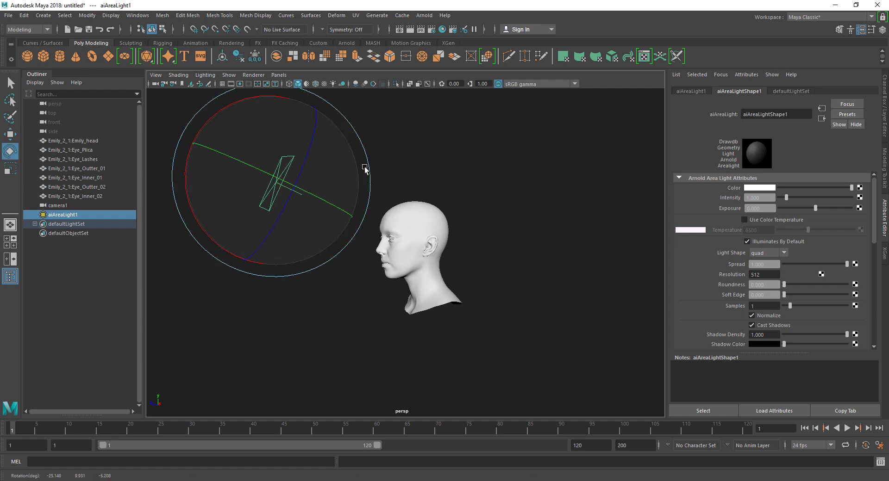
key("w")
mouse_move(304, 264)
left_mouse_down("alt")
mouse_move(437, 328)
mouse_move(363, 296)
left_mouse_up("alt")
key("e")
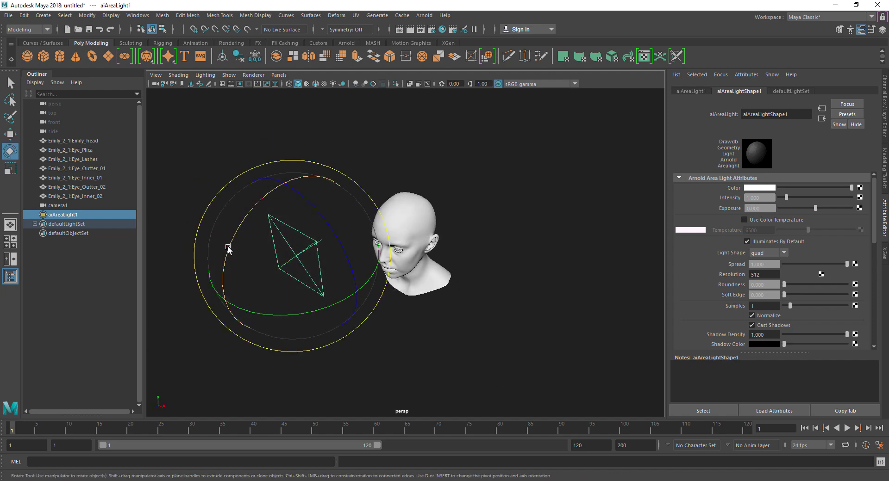
mouse_move(228, 248)
left_mouse_down()
mouse_move(246, 232)
mouse_move(260, 234)
mouse_move(291, 337)
left_mouse_up()
key("r")
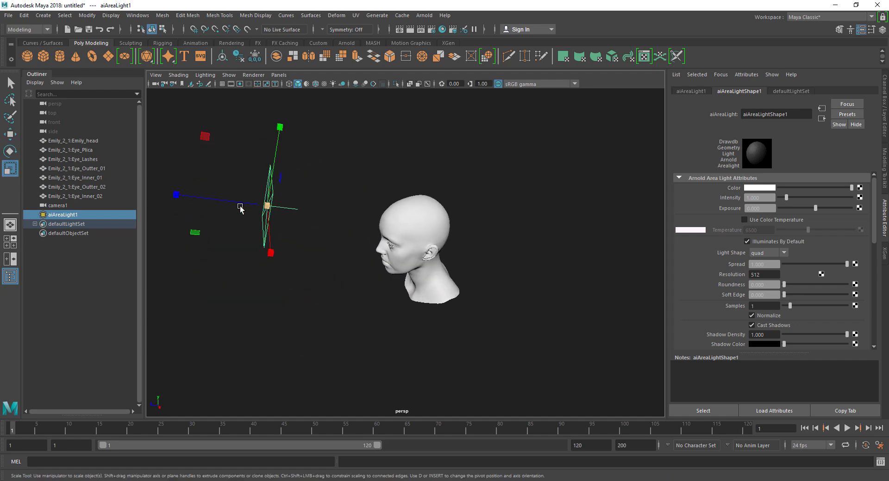
left_click_drag(240, 208, 166, 179)
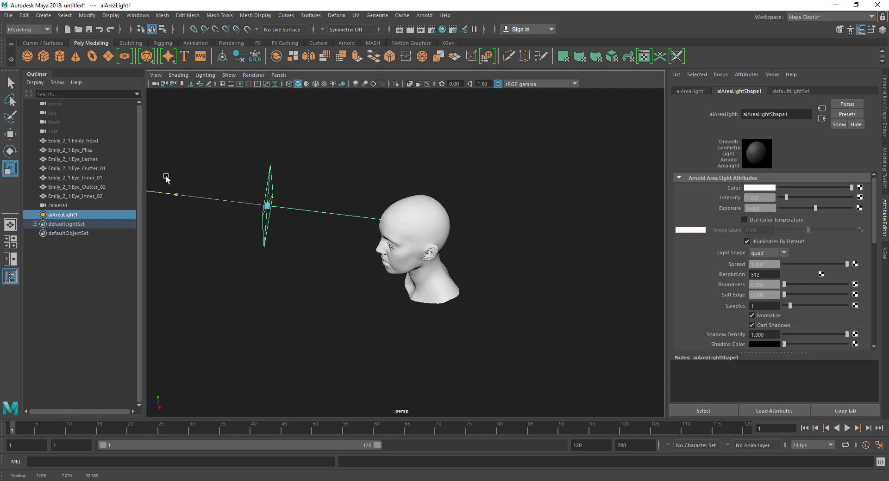
- Raise aiAreaLight1 higher above the head, then reselect it
key("w")
left_click_drag(315, 293, 316, 279, "alt")
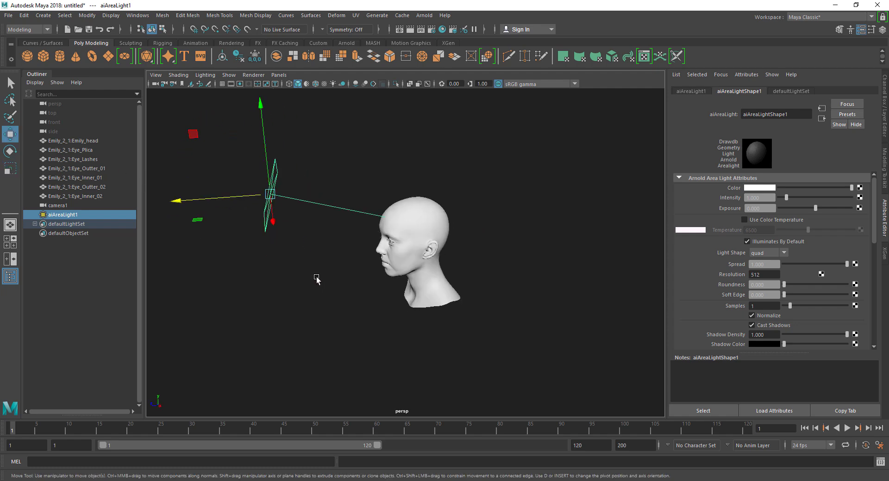
left_click_drag(262, 109, 369, 233, "alt")
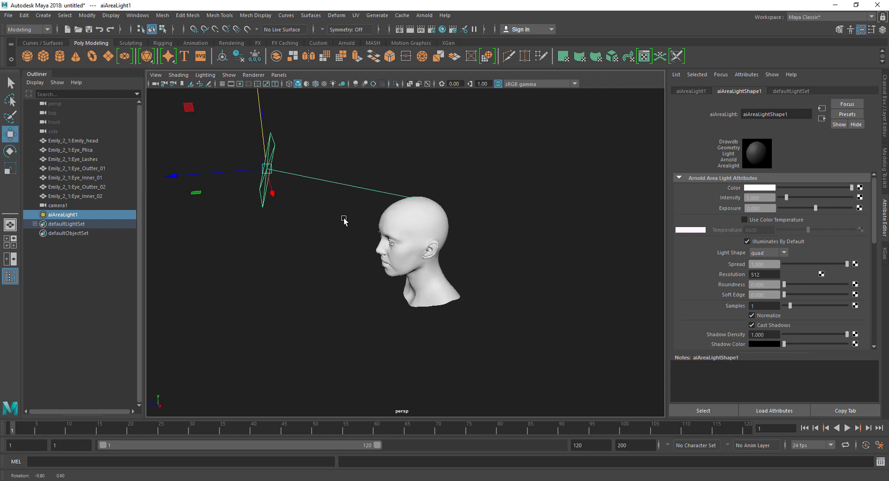
mouse_move(278, 204)
left_mouse_down()
mouse_move(277, 183)
mouse_move(258, 168)
mouse_move(359, 298)
left_mouse_up()
key("e")
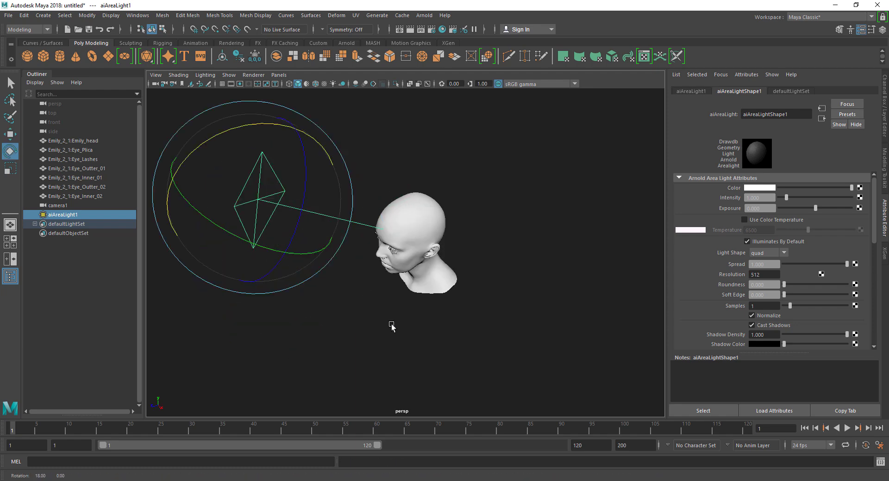
key("w")
left_click(329, 295)
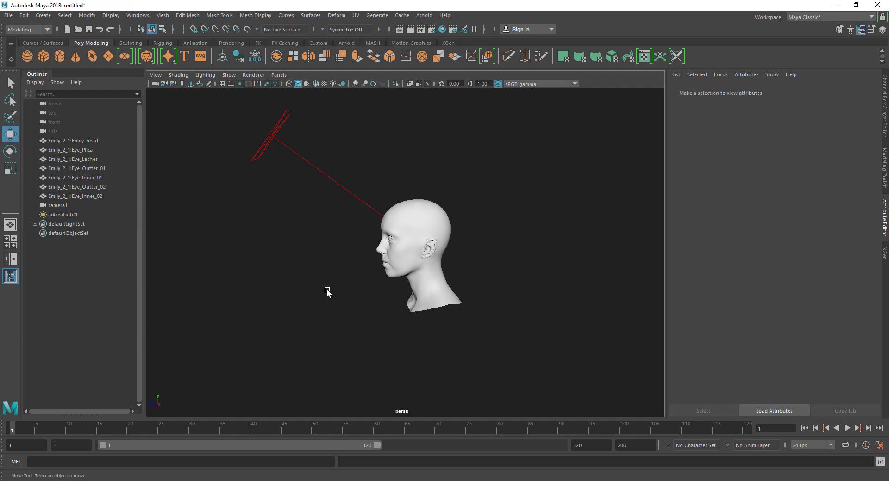
left_click_drag(388, 279, 366, 268, "alt")
left_click(242, 107)
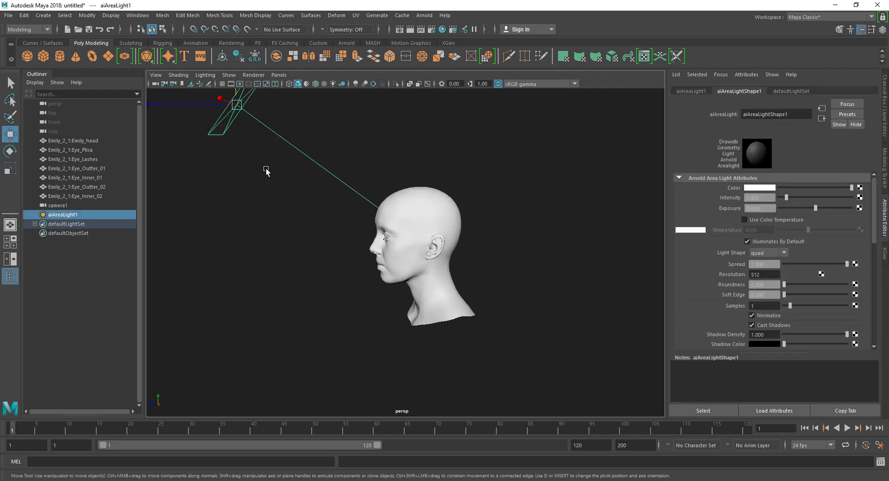
- Switch the viewport to look through camera1
left_click(424, 15)
left_click(236, 158)
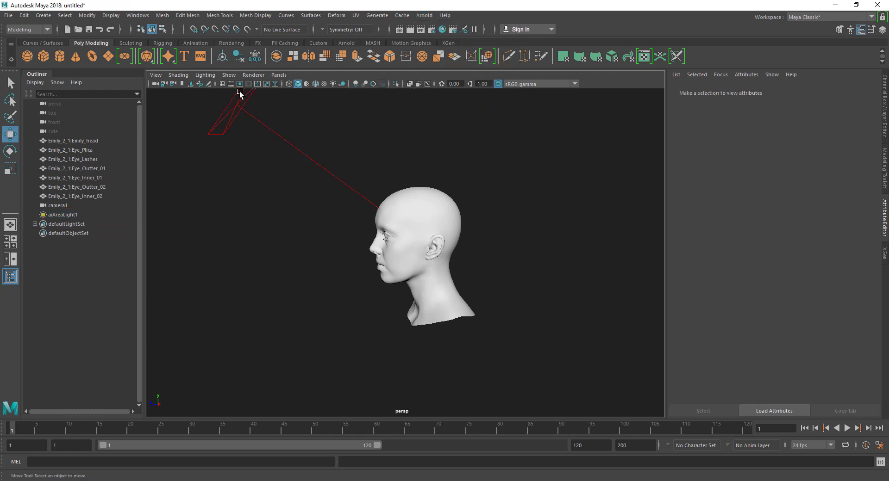
left_click(279, 75)
mouse_move(318, 84)
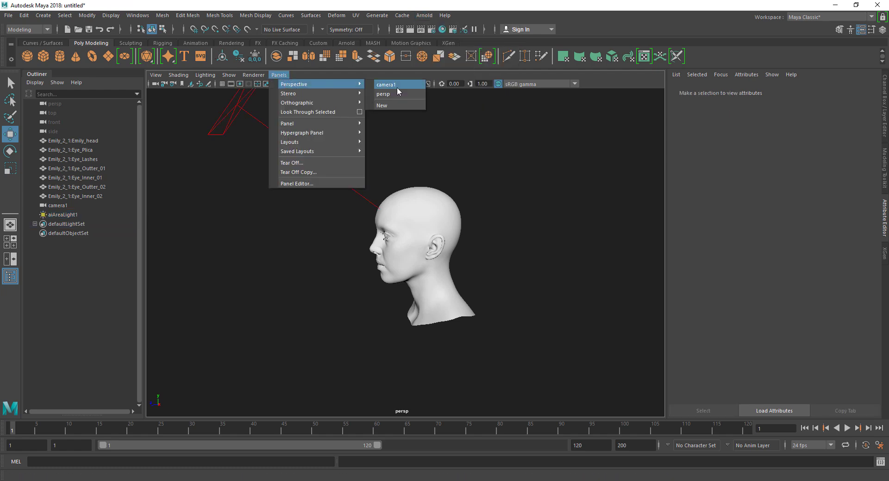
left_click(386, 85)
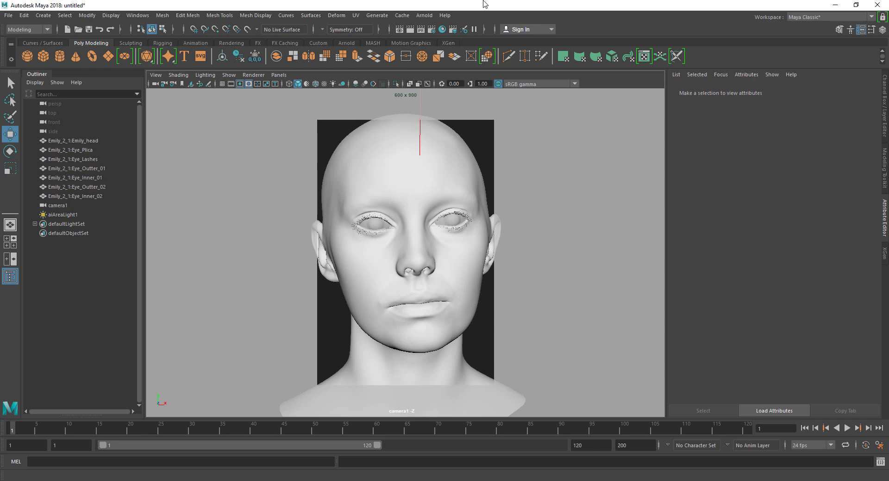
- Open the Arnold RenderView and start an IPR render
left_click(424, 17)
left_click(471, 42)
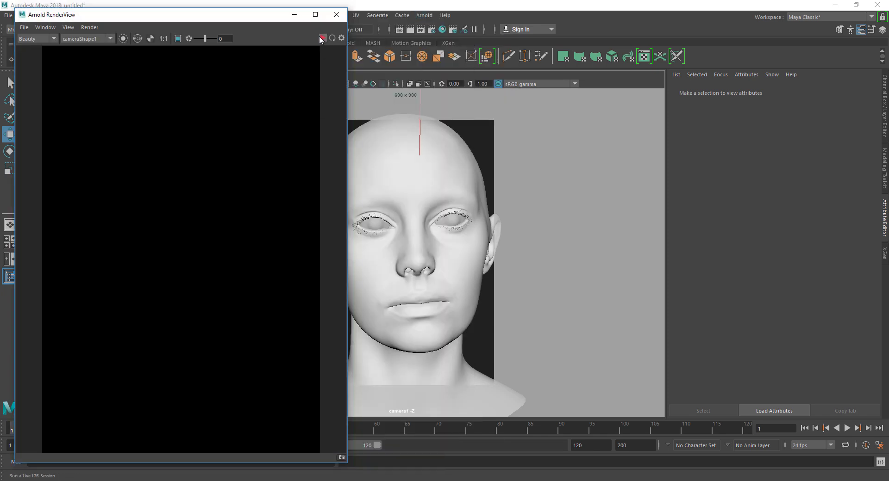
left_click(320, 37)
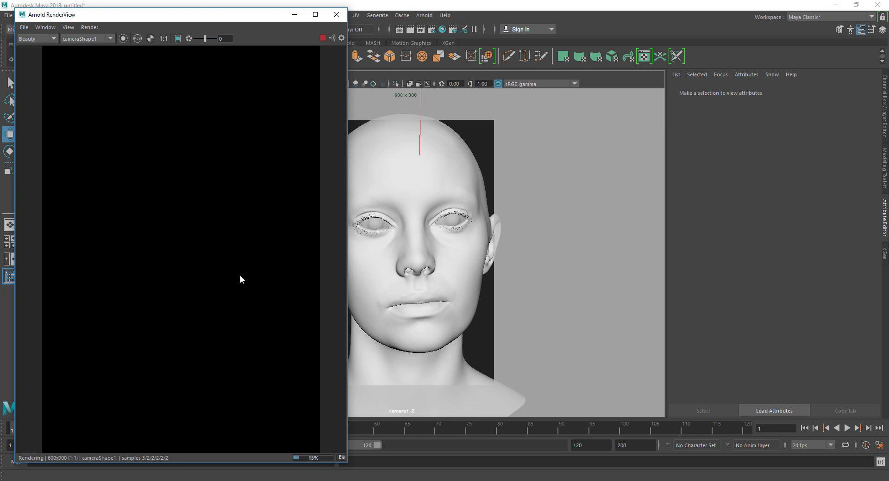
- Stop the IPR and raise aiAreaLight1's Exposure from 0 to 10, then reopen the render view
left_click(322, 37)
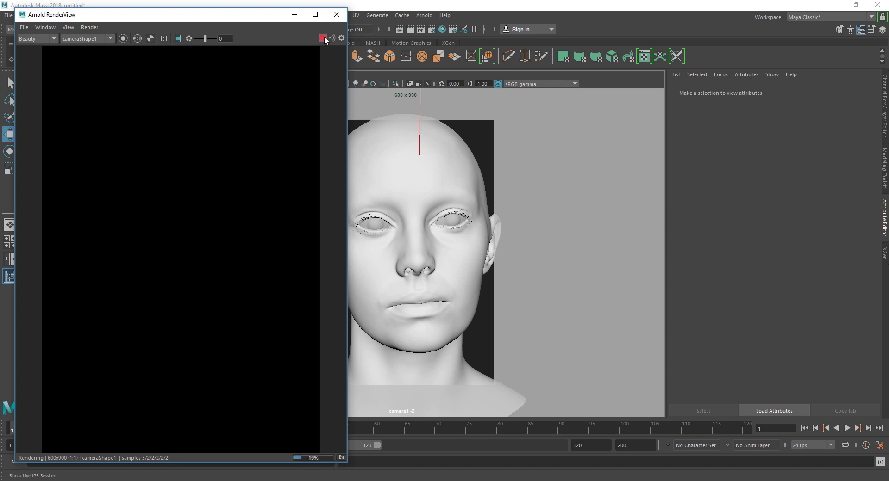
left_click(295, 15)
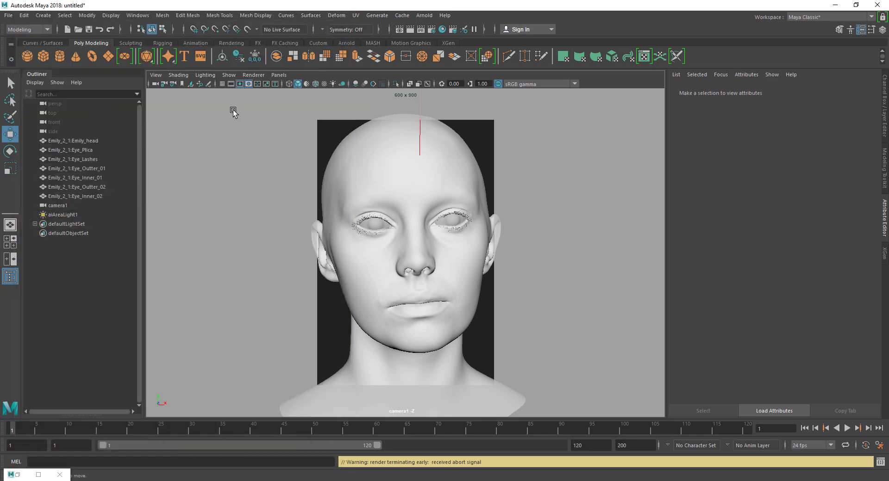
left_click(66, 216)
left_click(764, 207)
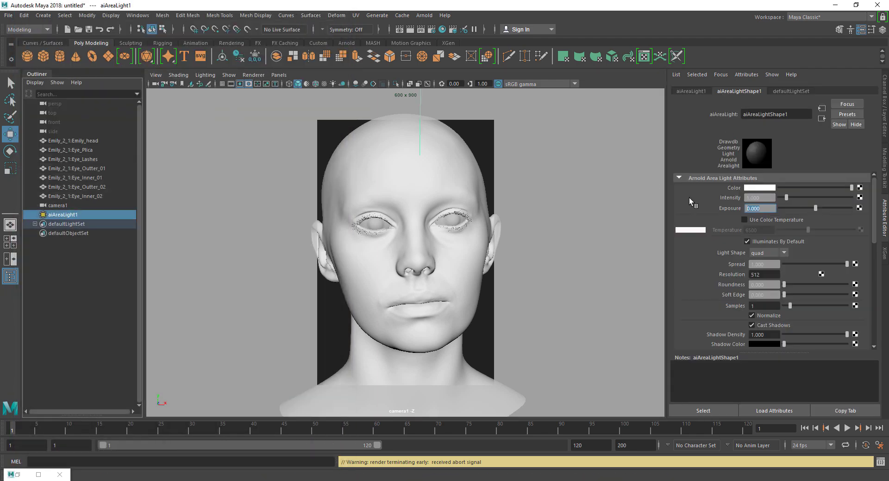
type("10")
key("Return")
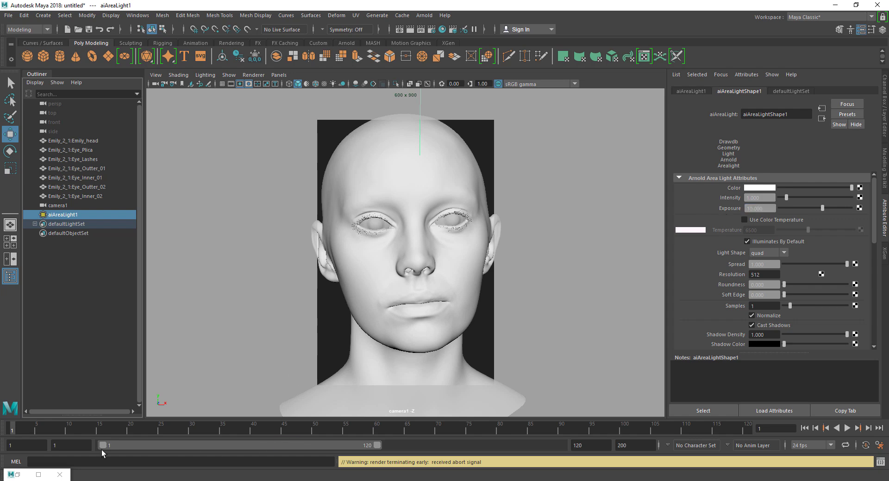
left_click(18, 475)
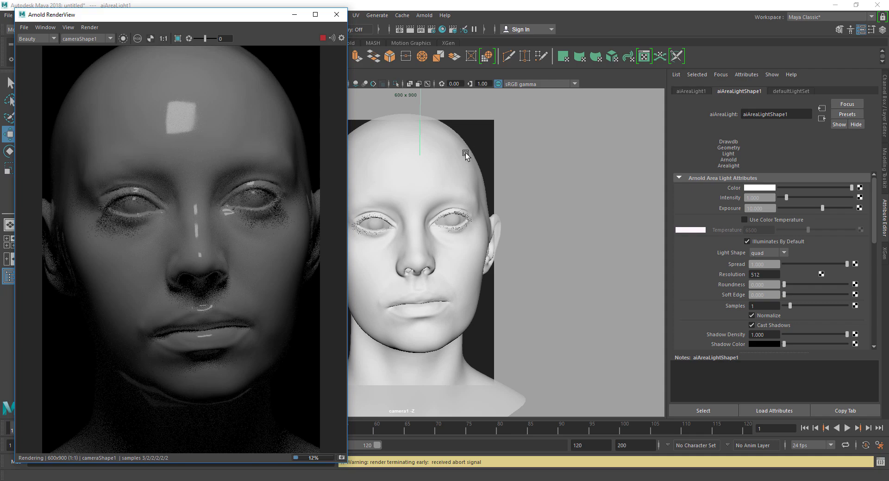
- Set the area light Intensity to 2, then 3, and stop and minimize the IPR render
scroll(448, 168, "down", 3)
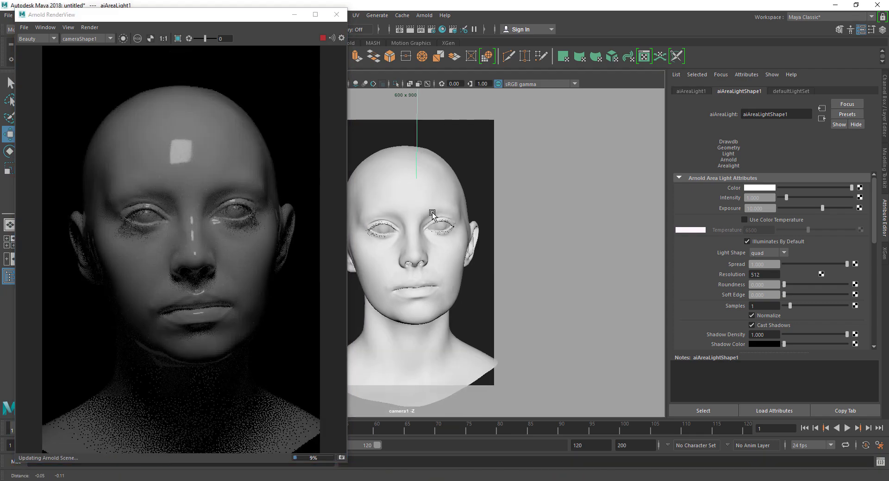
scroll(431, 212, "down", 1)
scroll(432, 207, "down", 1)
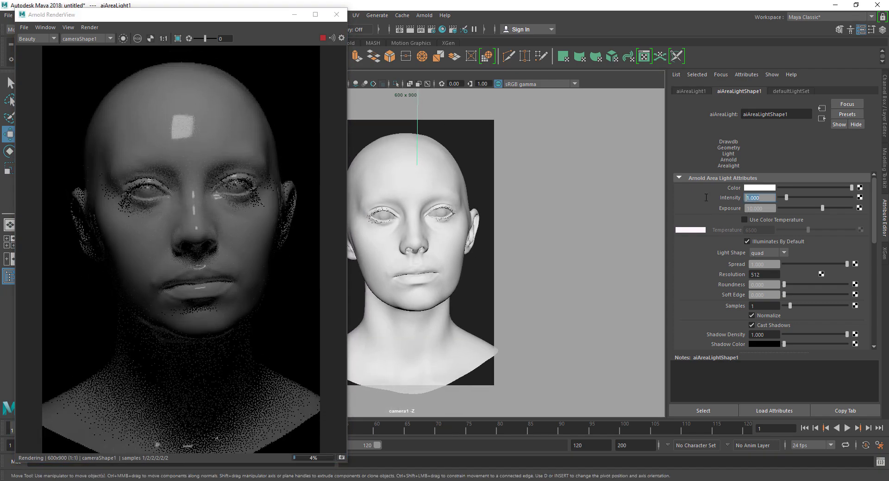
left_click(759, 197)
type("2")
key("Return")
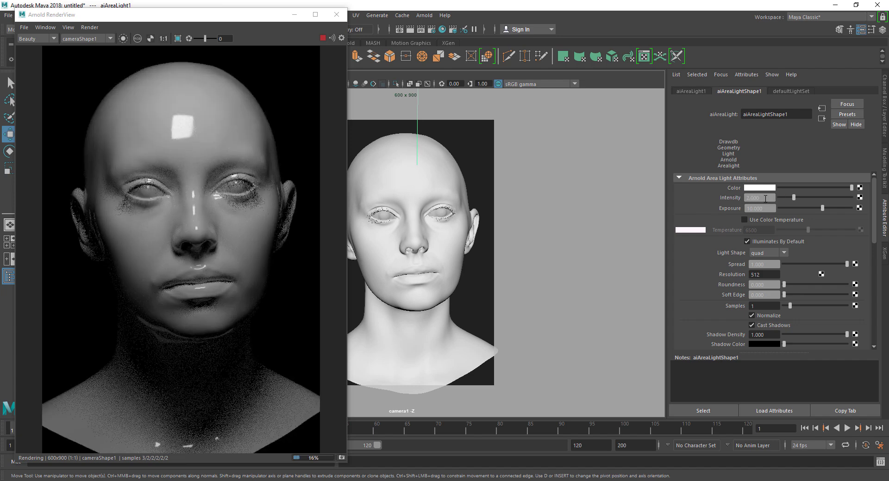
type("3")
key("Return")
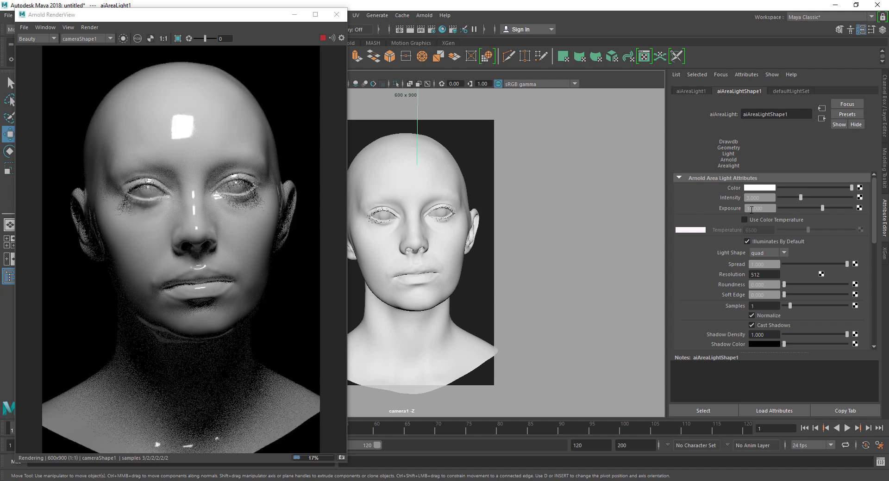
left_click(323, 38)
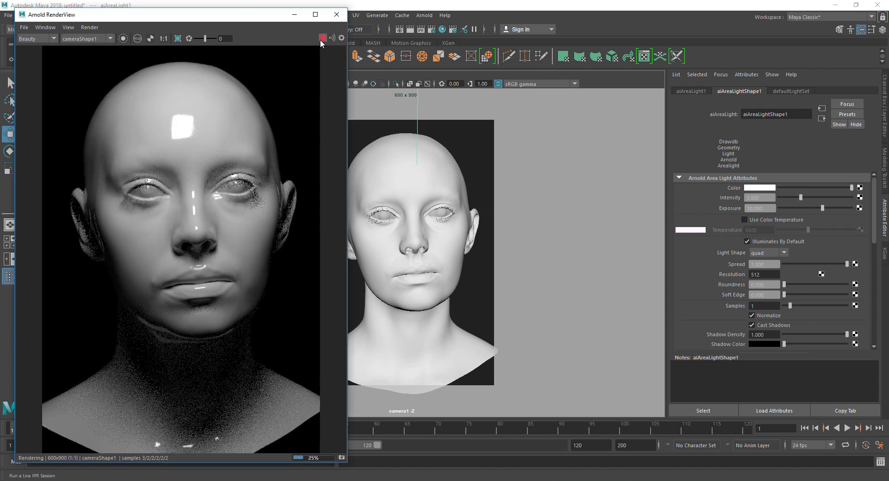
left_click(292, 16)
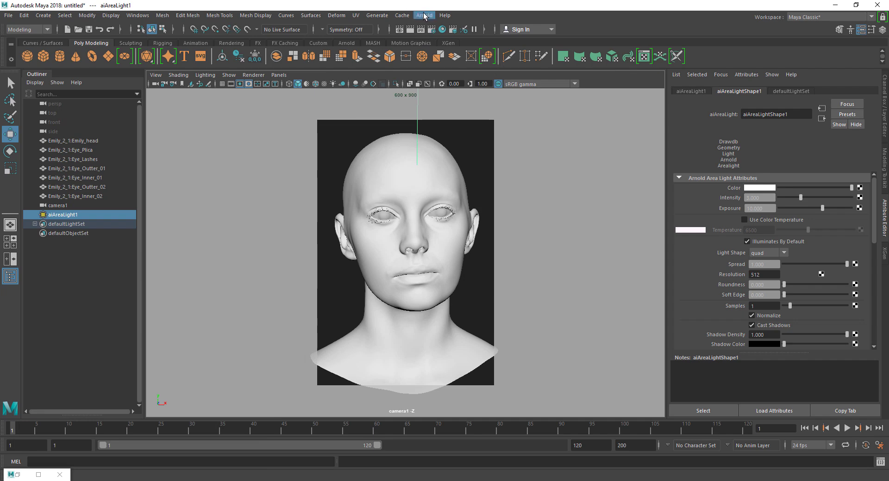
- Add an Arnold skydome light, view it through the persp camera, and choose a Color texture
left_click(424, 15)
mouse_move(445, 63)
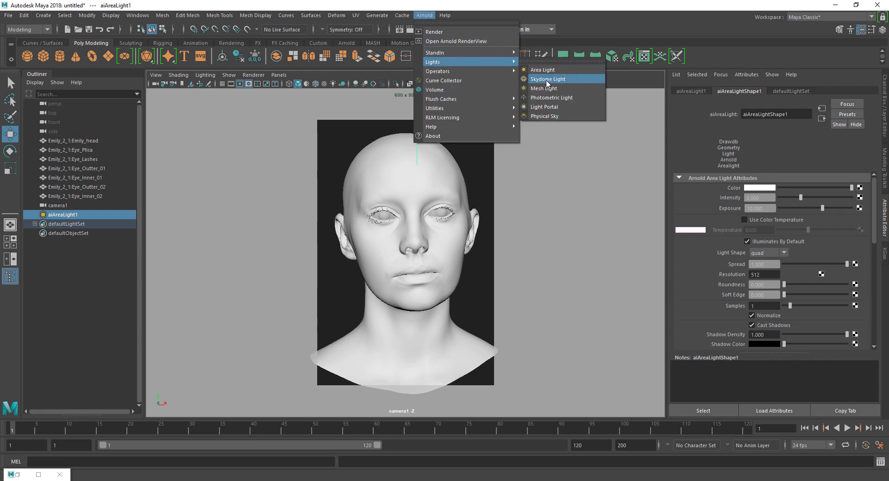
left_click(547, 79)
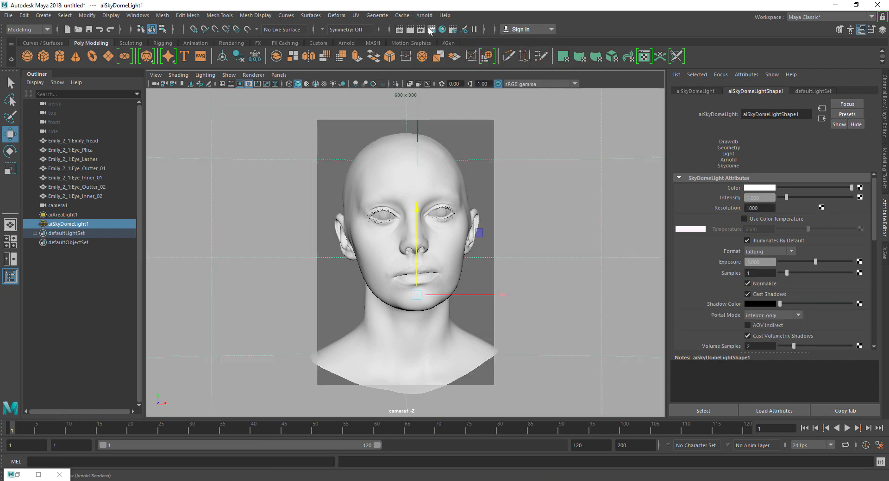
left_click(279, 75)
mouse_move(306, 84)
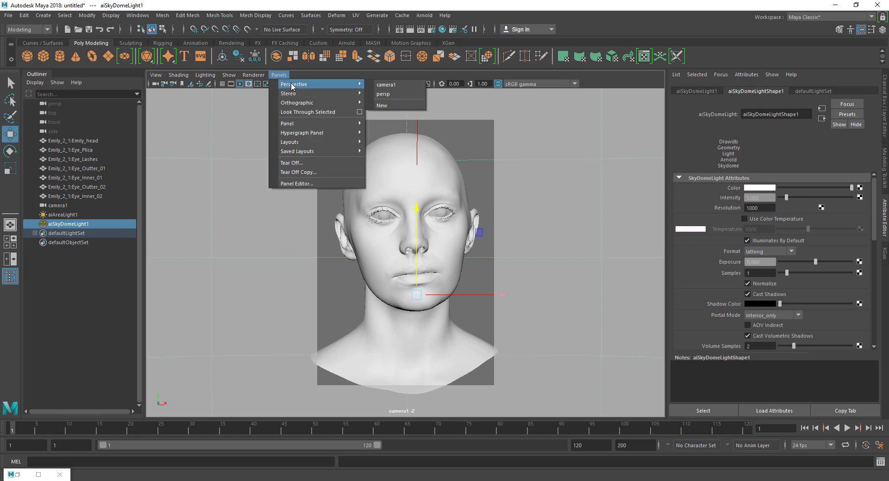
left_click(384, 94)
left_click_drag(382, 210, 424, 256, "alt")
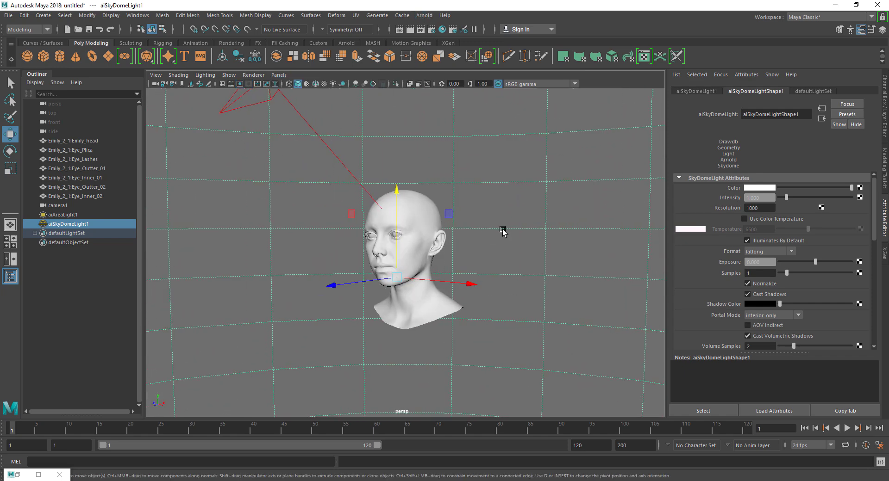
left_click(858, 188)
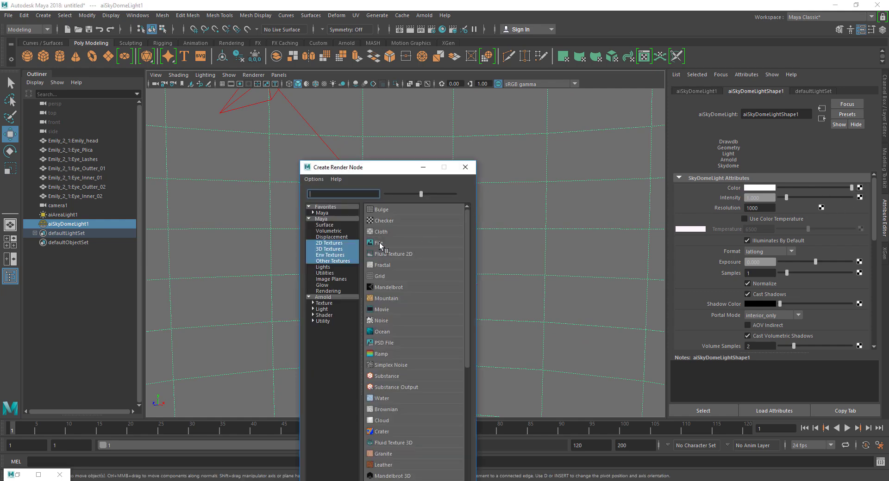
- Create a File texture for the skydome color loading Interior1_Color.exr
left_click(379, 245)
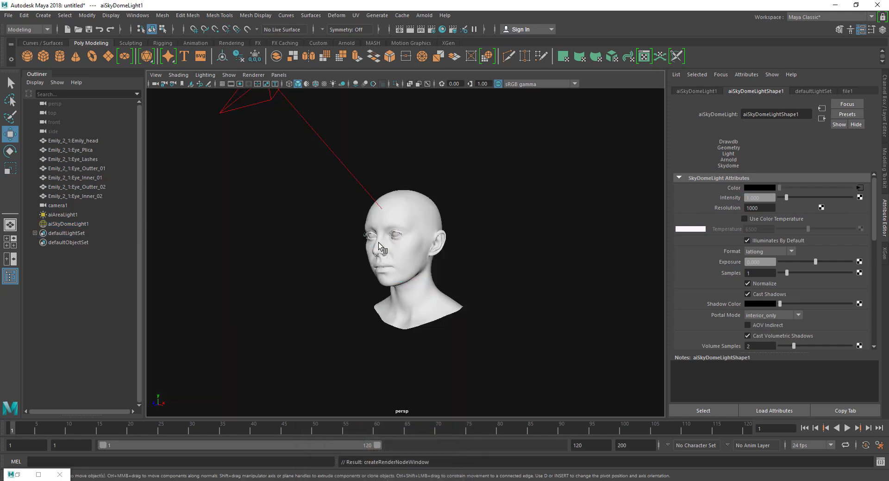
left_click(861, 218)
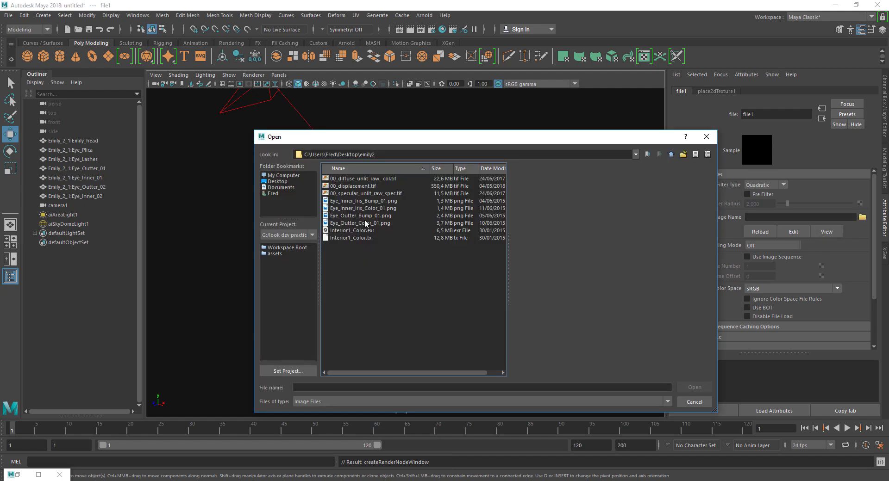
left_click(343, 231)
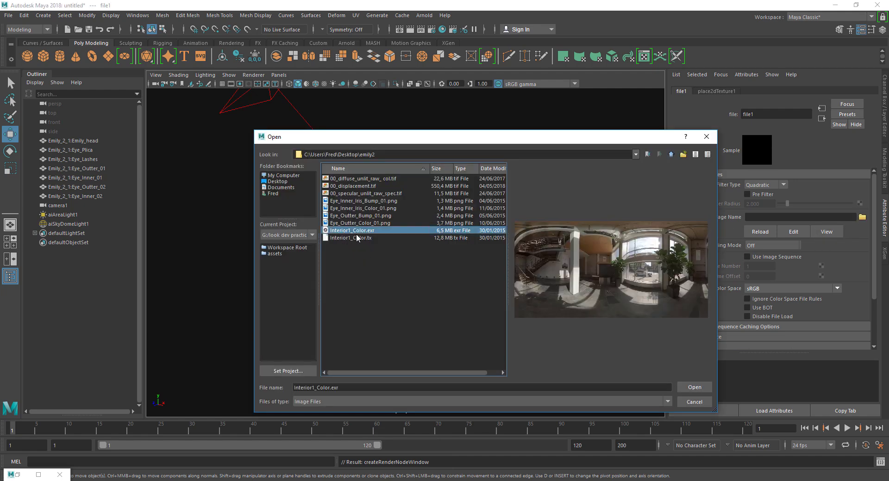
left_click(695, 387)
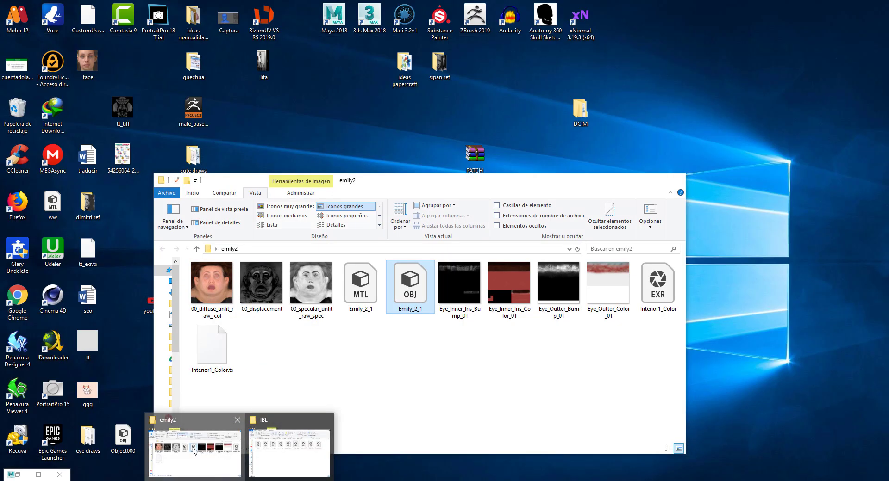
left_click(194, 451)
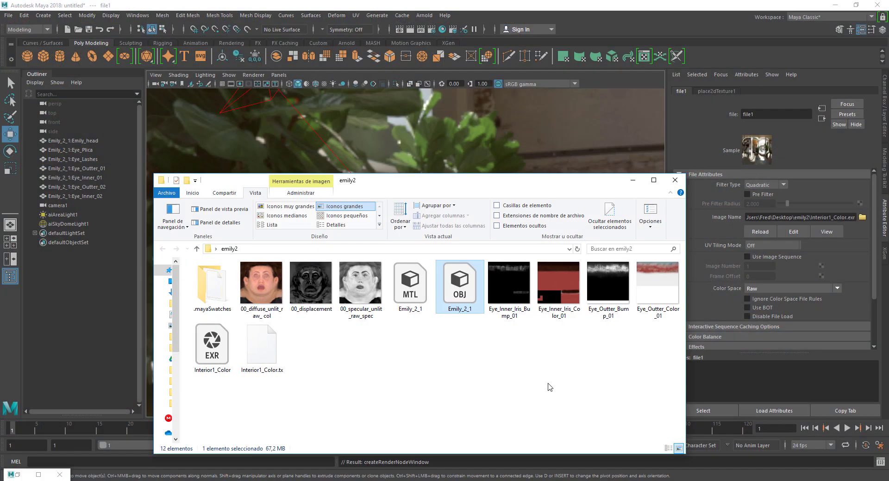
mouse_move(210, 348)
left_mouse_down()
mouse_move(272, 387)
mouse_move(187, 322)
left_mouse_up()
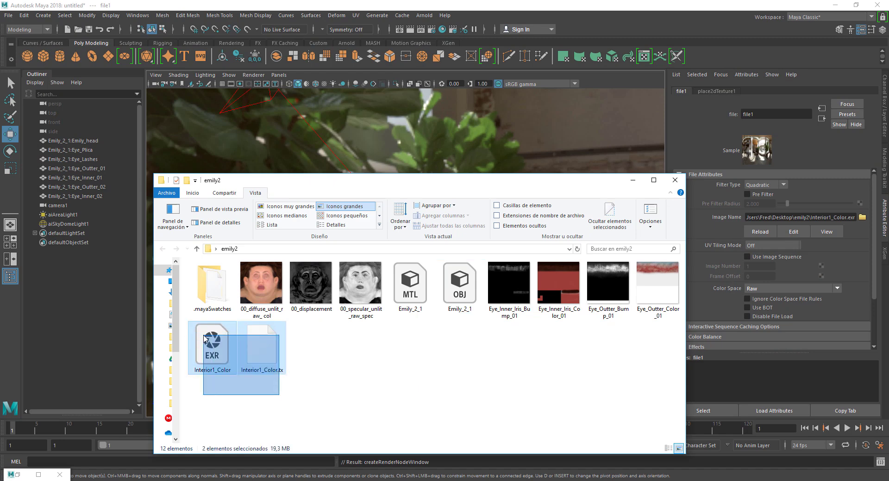
left_click(276, 452)
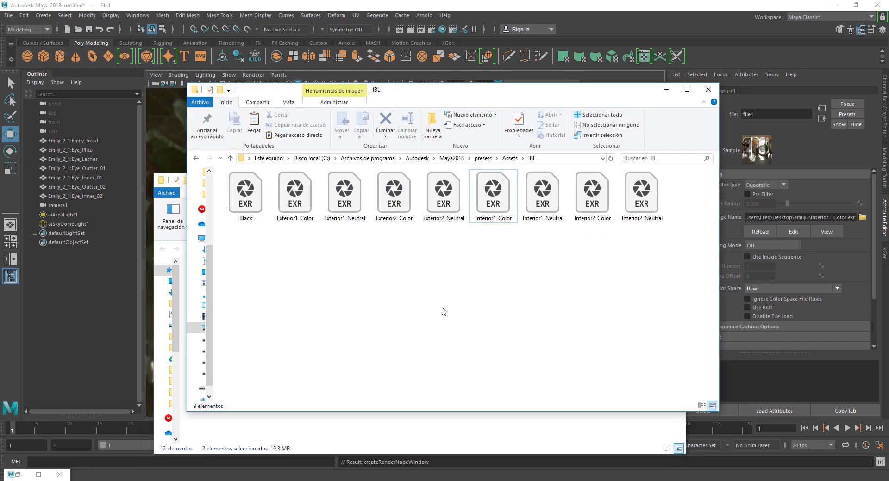
left_click_drag(507, 286, 504, 174)
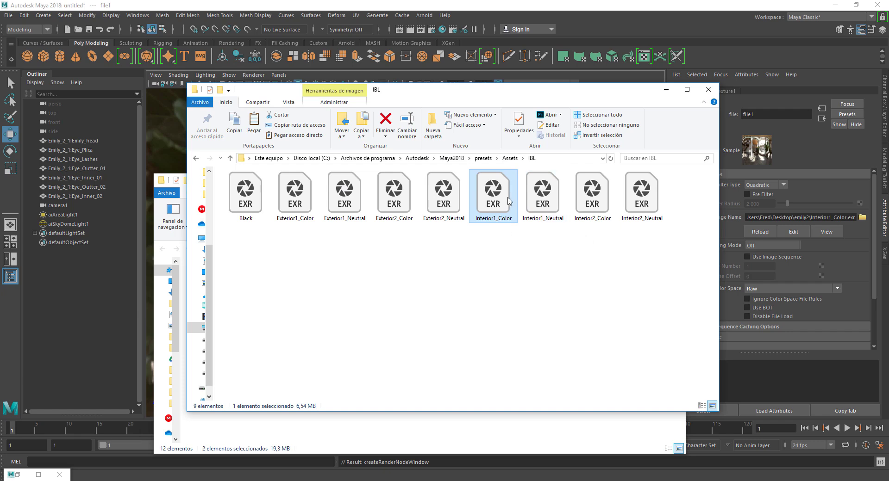
left_click(416, 158)
left_click(400, 160)
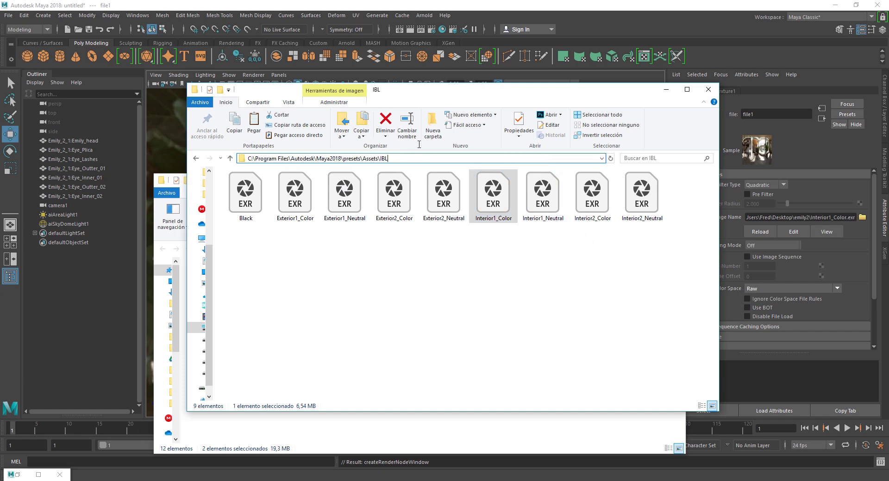
left_click(400, 160)
left_click(665, 89)
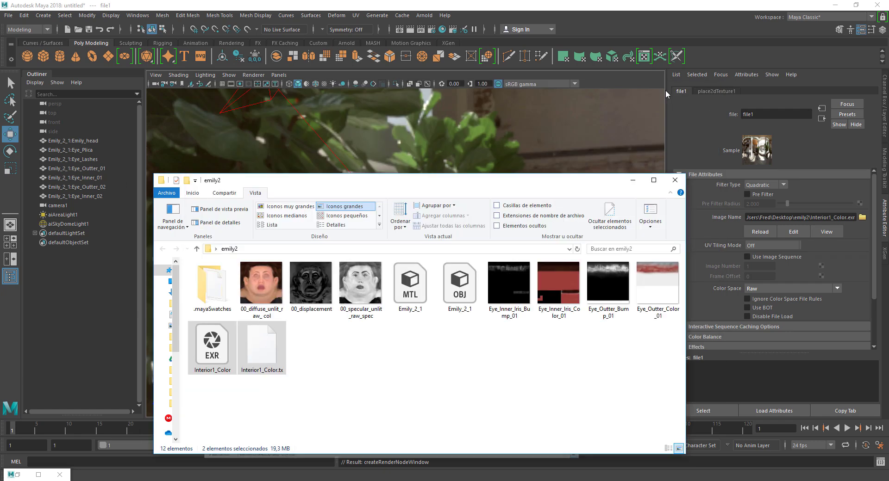
left_click(632, 180)
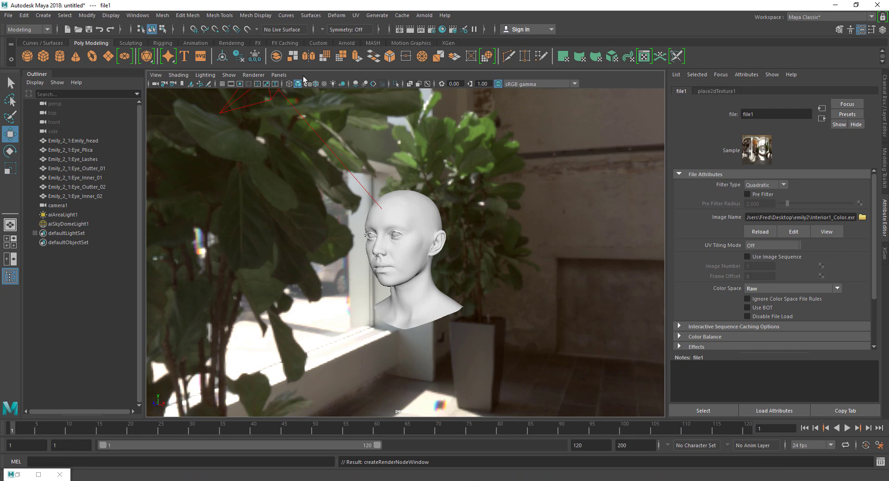
- Look through camera1 again and start the Arnold IPR render
left_click(279, 75)
mouse_move(298, 85)
left_click(389, 85)
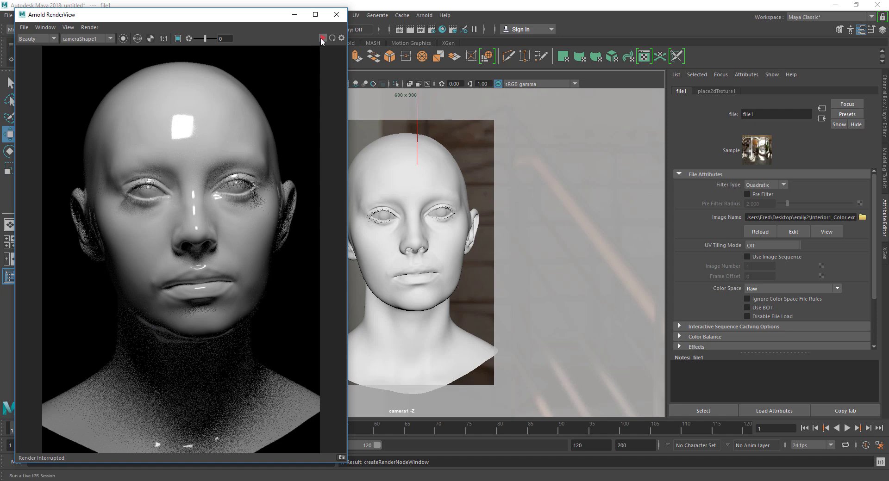
left_click(322, 38)
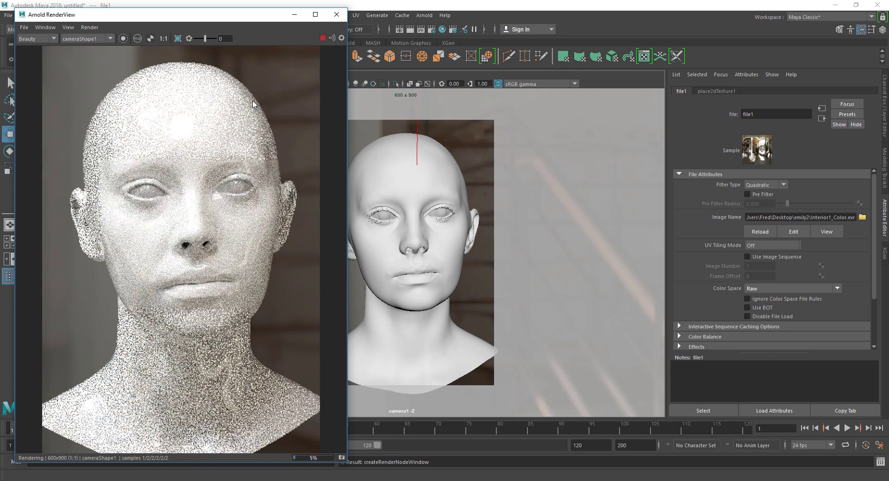
- Set the skydome light Intensity to 0.5
left_click(470, 147)
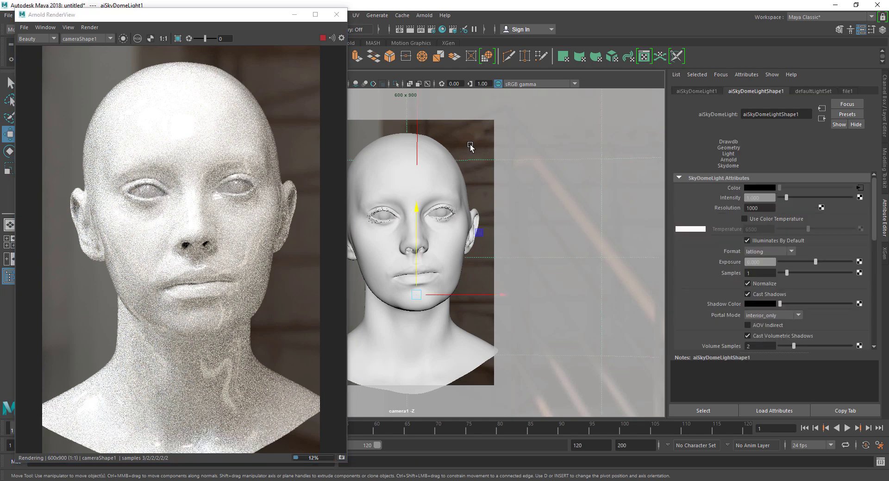
left_click(765, 198)
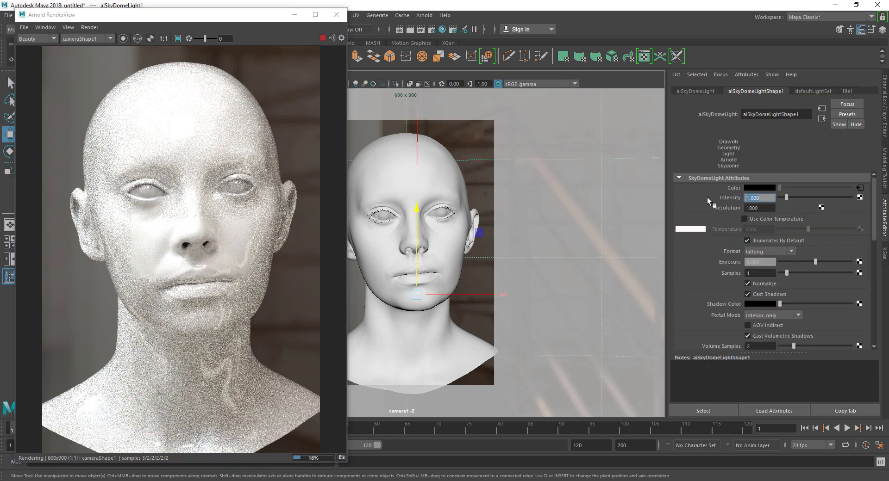
type("0.5")
key("Return")
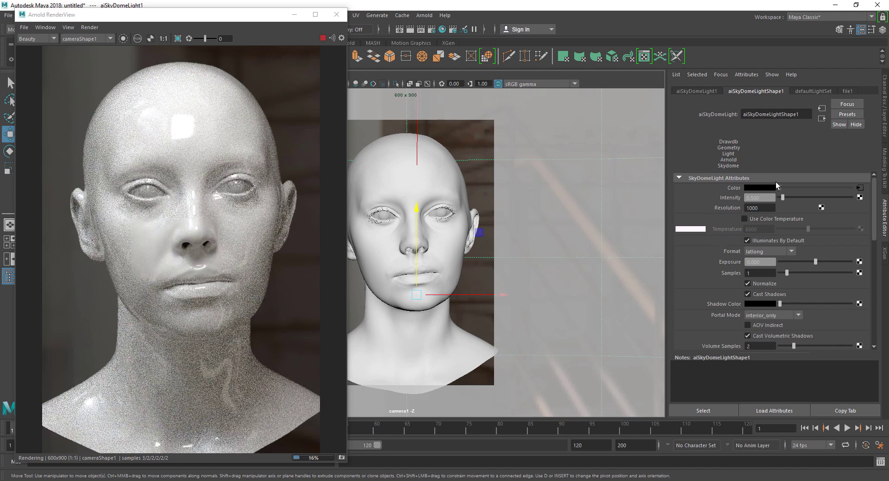
- Set the skydome's Camera visibility to 0.562 and review the finished render
left_click_drag(875, 211, 880, 257)
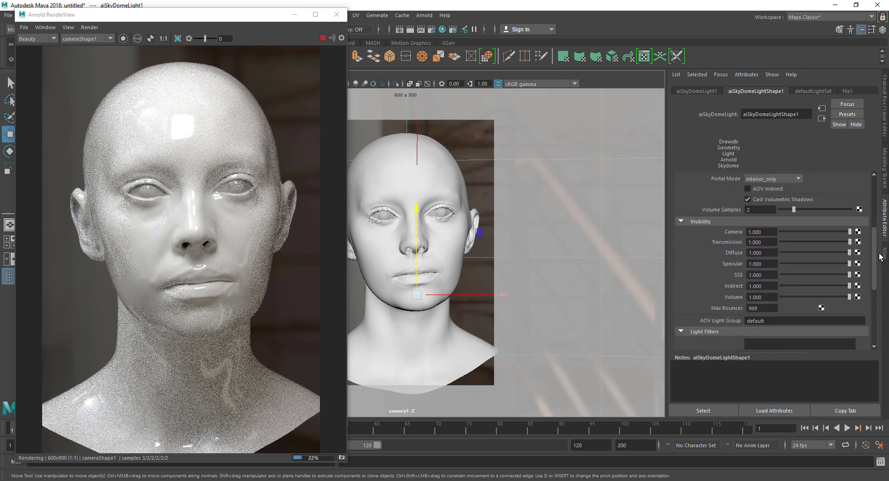
left_click_drag(850, 232, 781, 231)
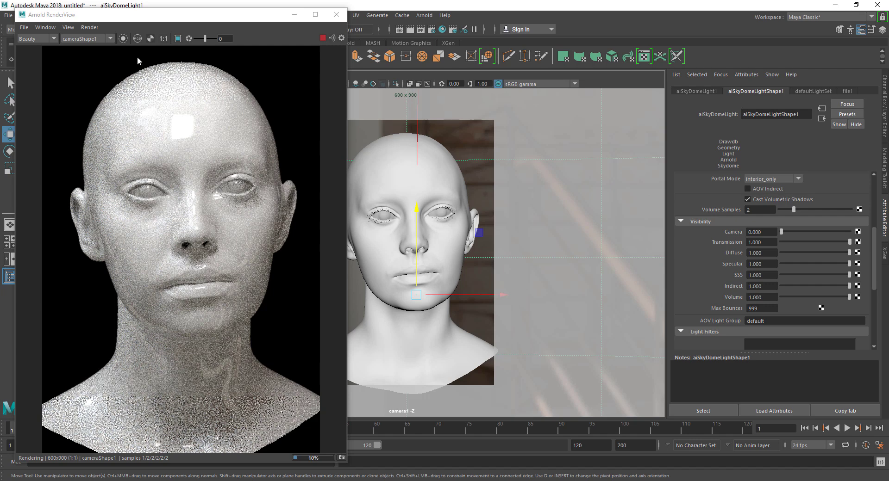
left_click_drag(783, 233, 818, 232)
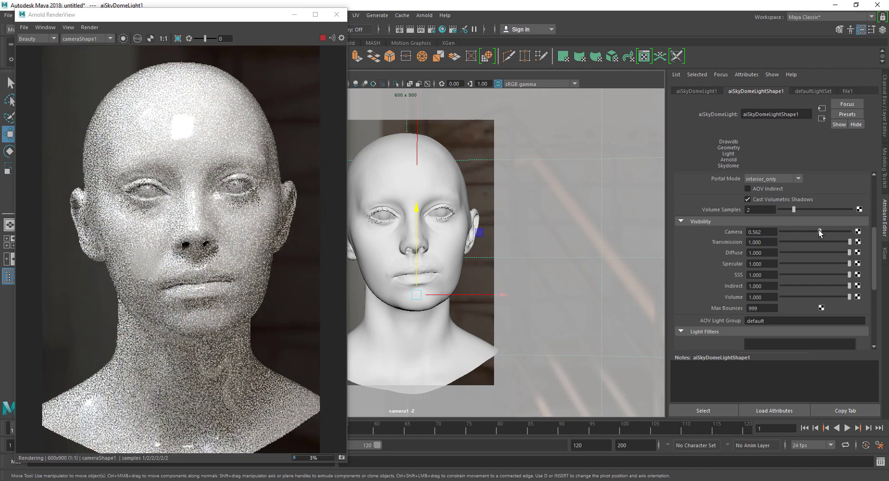
left_click_drag(820, 233, 819, 233)
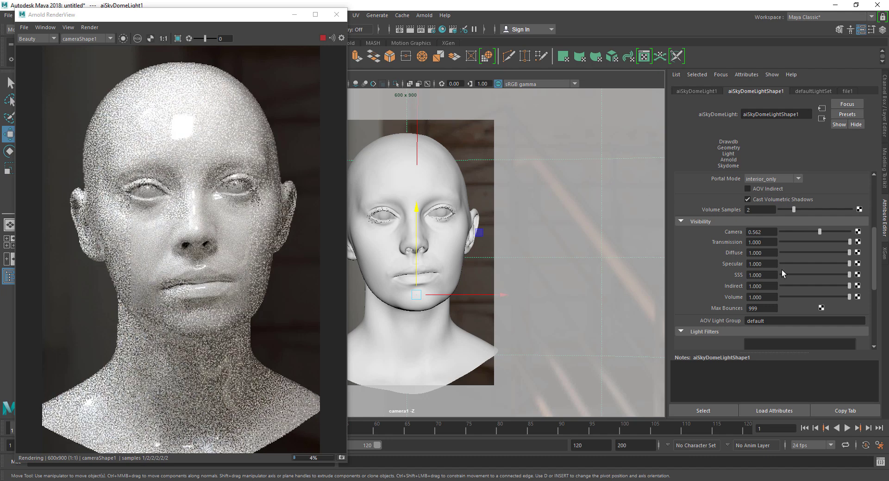
left_click(437, 179)
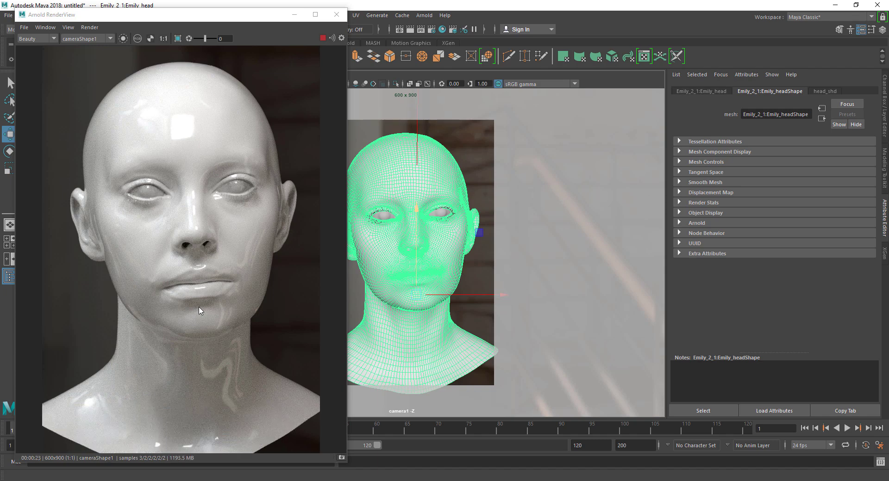
left_click(321, 37)
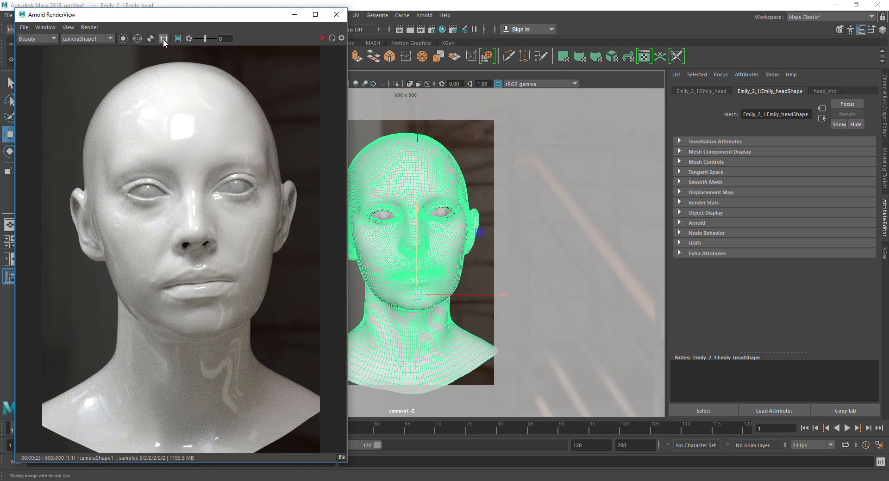
- Open Hypershade and create a test aiStandardSurface from the Arnold shaders list
left_click(293, 15)
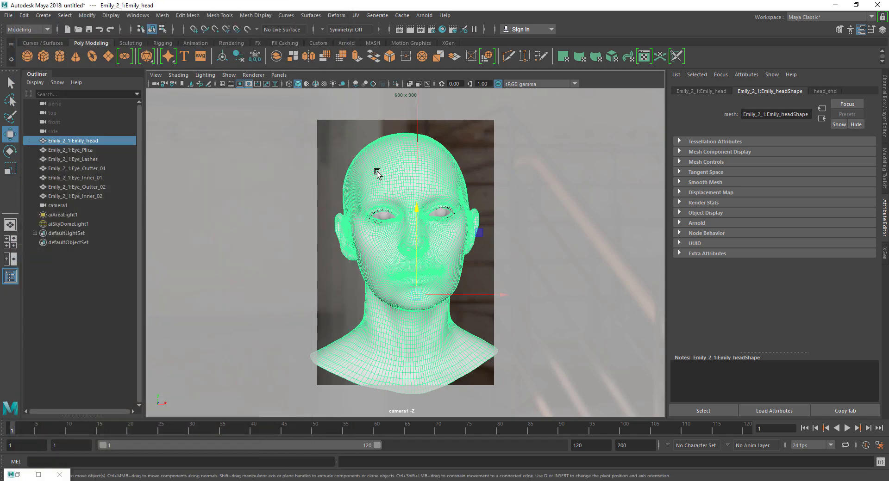
left_click(442, 29)
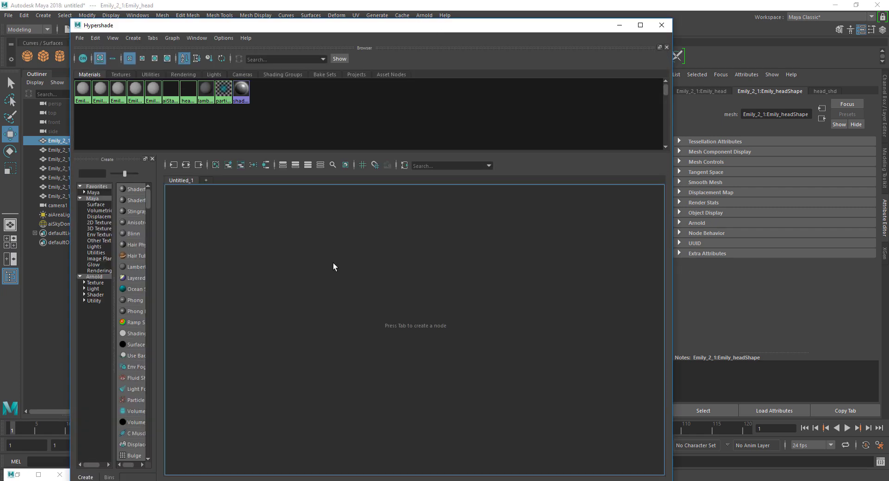
left_click_drag(158, 259, 200, 277)
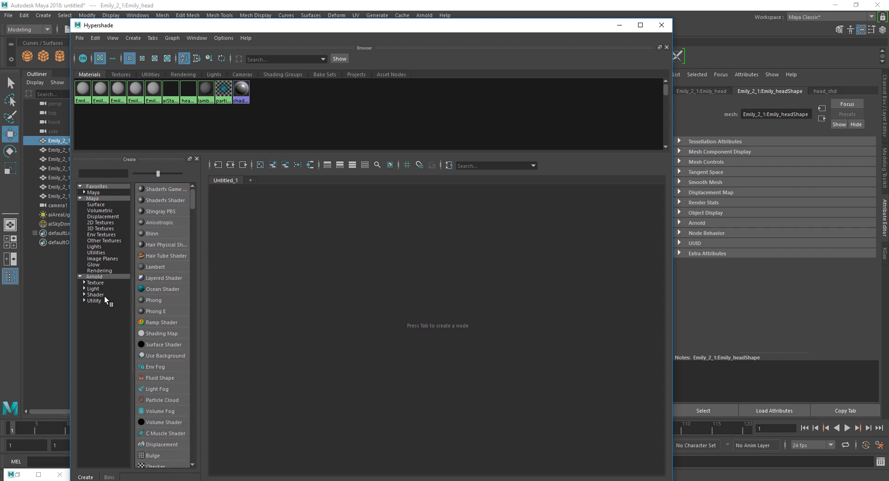
left_click(98, 199)
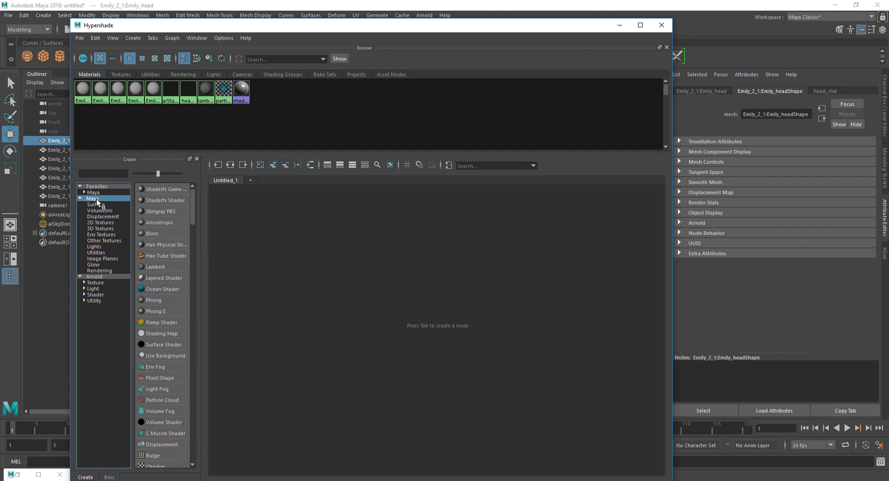
left_click(95, 277)
left_click_drag(203, 352, 260, 357)
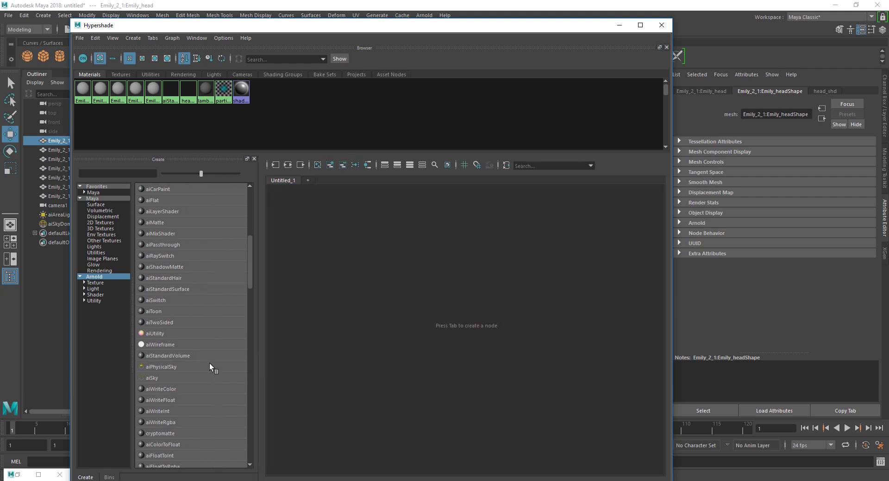
scroll(203, 370, "down", 5)
scroll(184, 387, "down", 2)
left_click(95, 295)
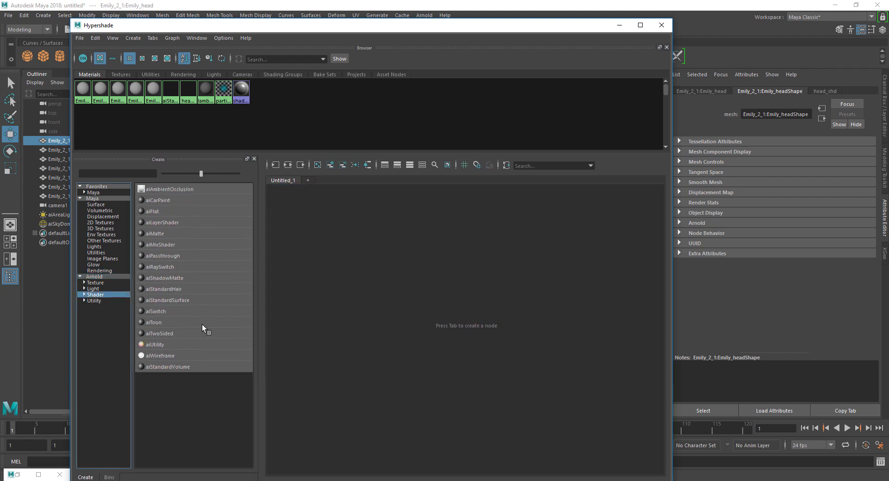
left_click(164, 301)
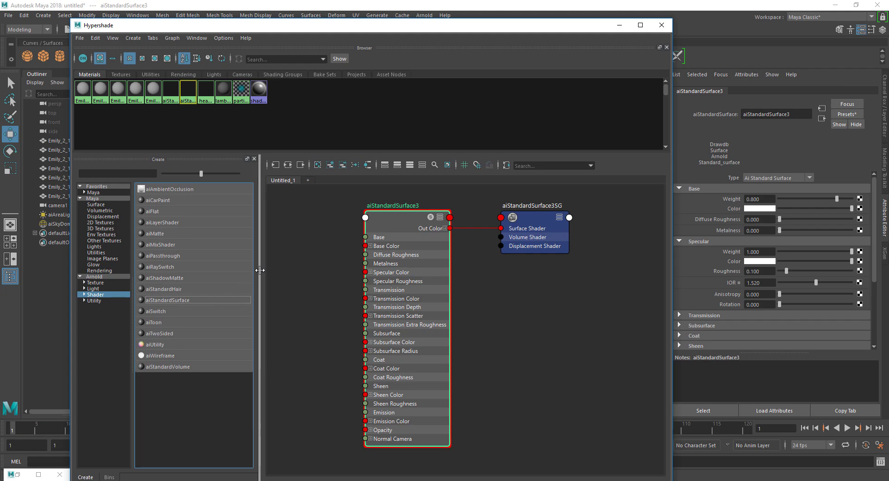
- Delete the aiStandardSurface3 shader together with its shading group
left_click_drag(259, 270, 204, 271)
left_click(457, 318)
scroll(435, 305, "down", 3)
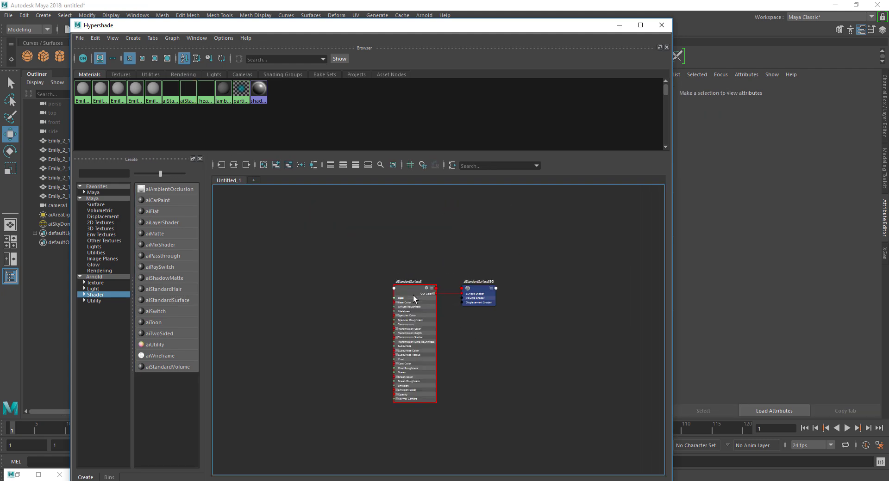
scroll(413, 295, "up", 5)
left_click_drag(538, 318, 448, 274)
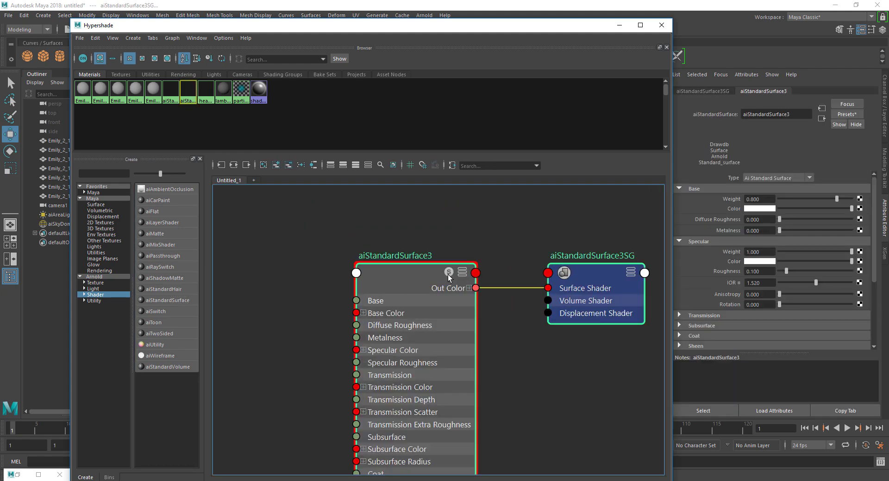
key("Delete")
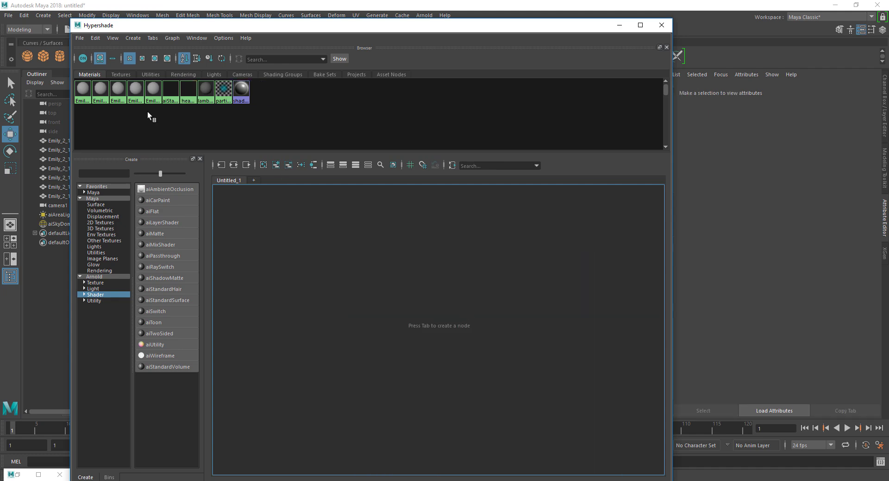
- Select the head mesh and display its head_shd shader attributes
left_click_drag(547, 26, 544, 242)
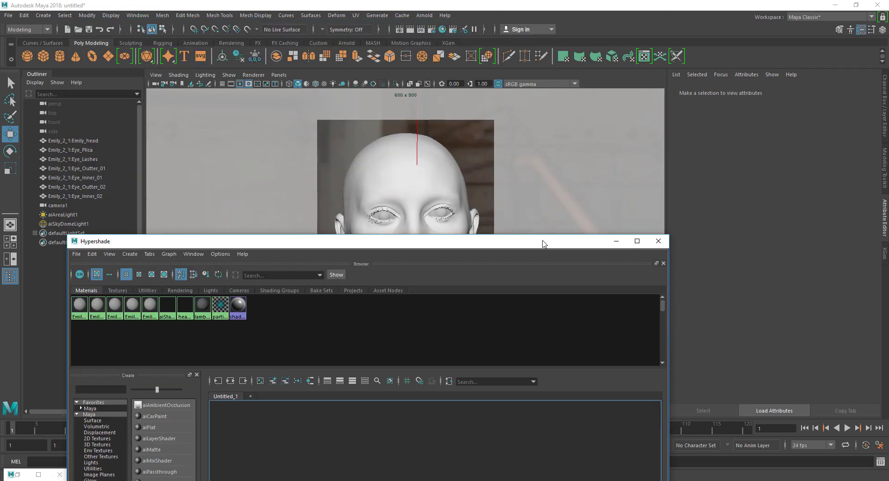
left_click(376, 164)
left_click(824, 91)
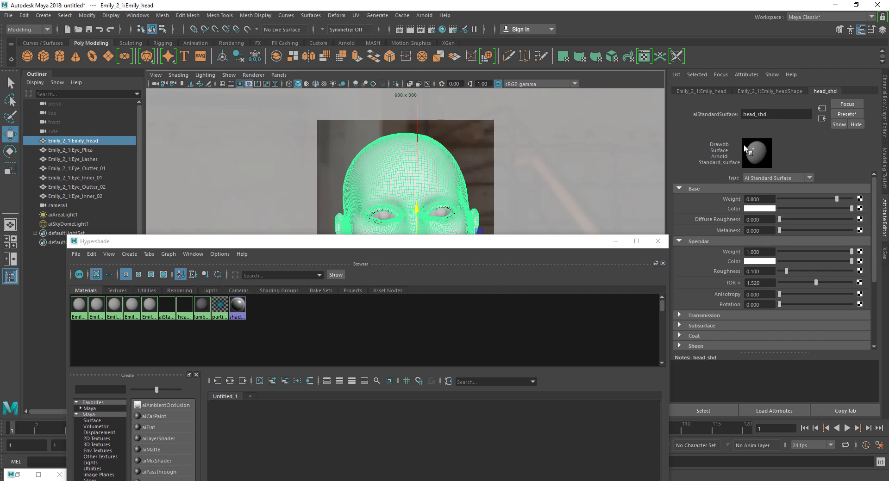
left_click_drag(306, 245, 318, 97)
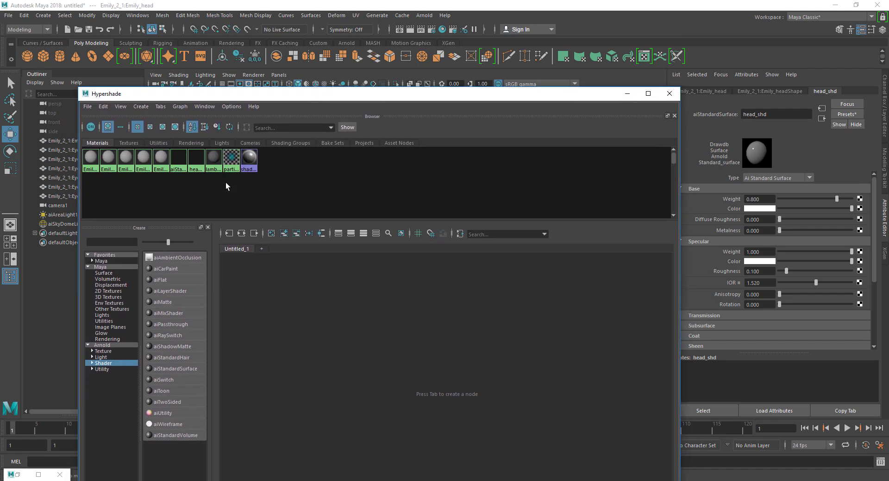
- Graph head_shd's input and output connections and open the emily2 texture folder
left_click(194, 159)
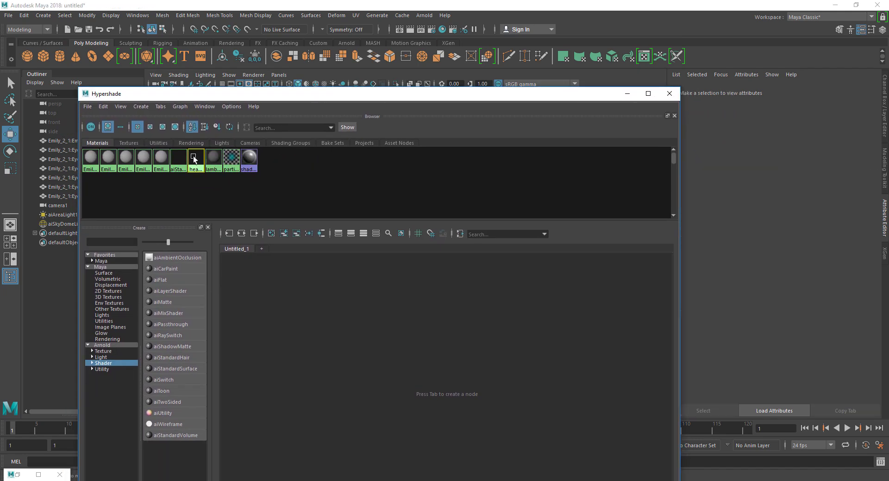
left_click(244, 233)
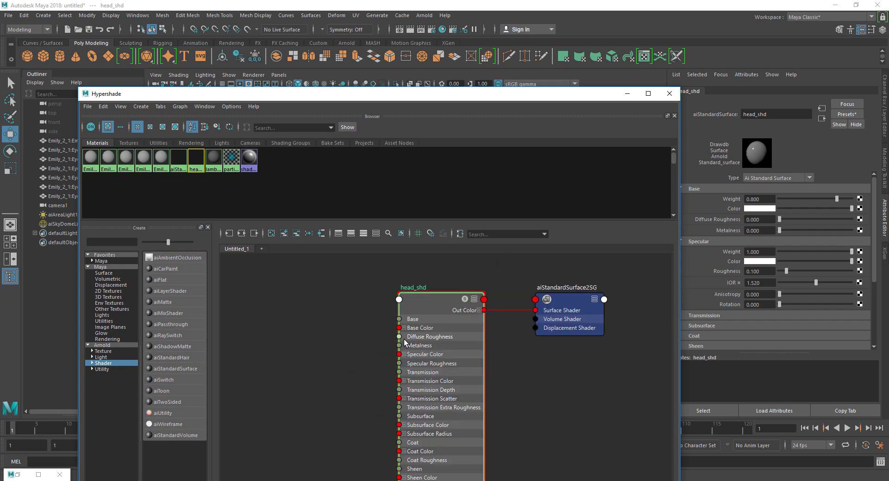
left_click_drag(538, 93, 540, 21)
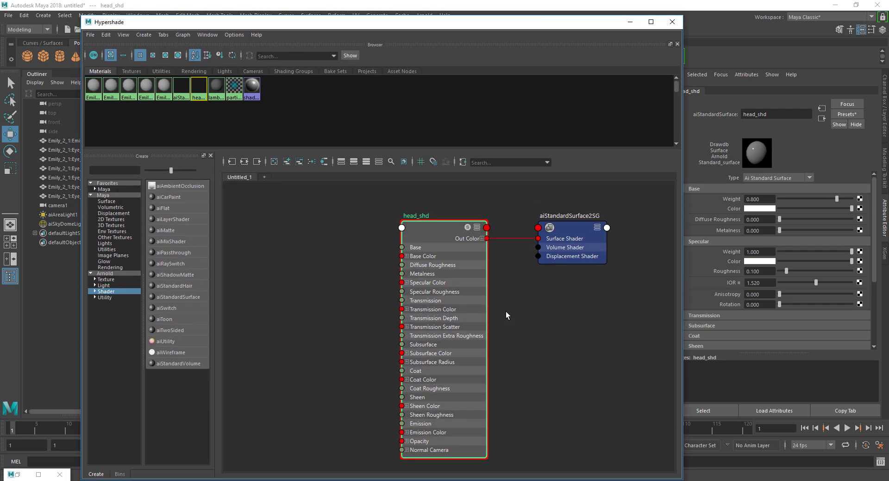
scroll(380, 309, "down", 2)
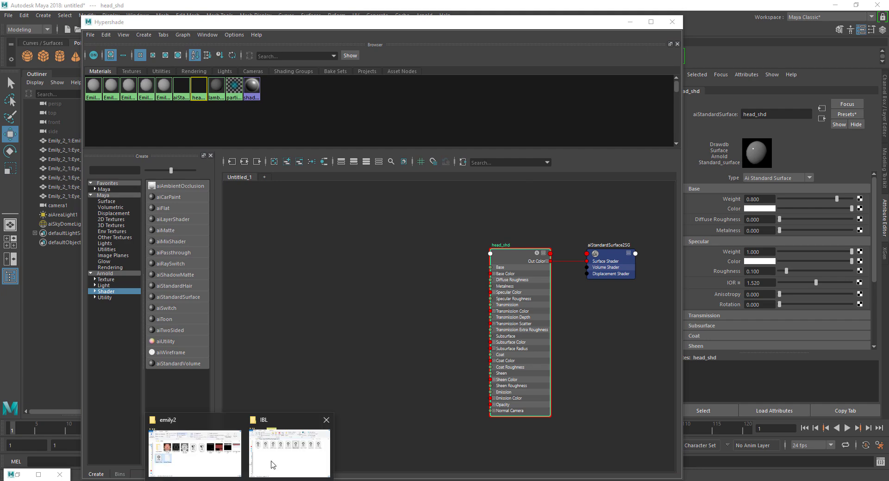
left_click(209, 459)
- Import 00_displacement from the emily2 folder as a texture node beside head_shd
mouse_move(388, 186)
left_mouse_down()
mouse_move(379, 273)
mouse_move(394, 317)
left_mouse_up()
left_click(302, 370)
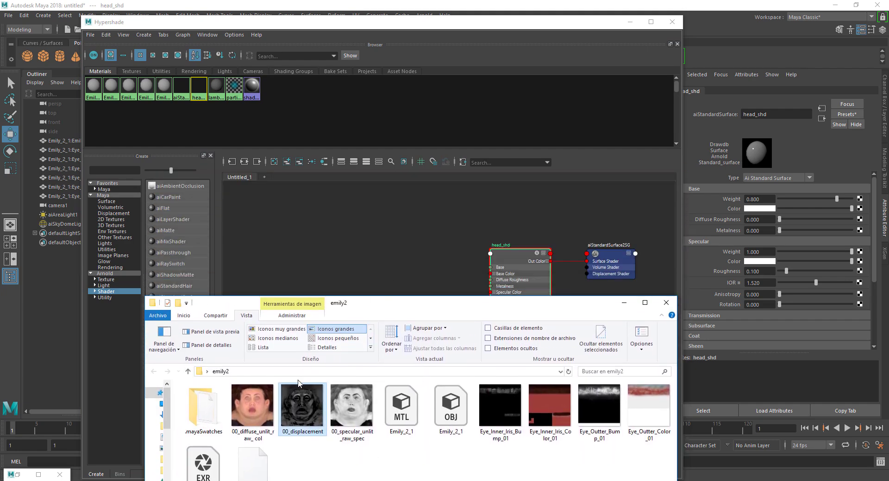
left_click_drag(300, 403, 370, 269)
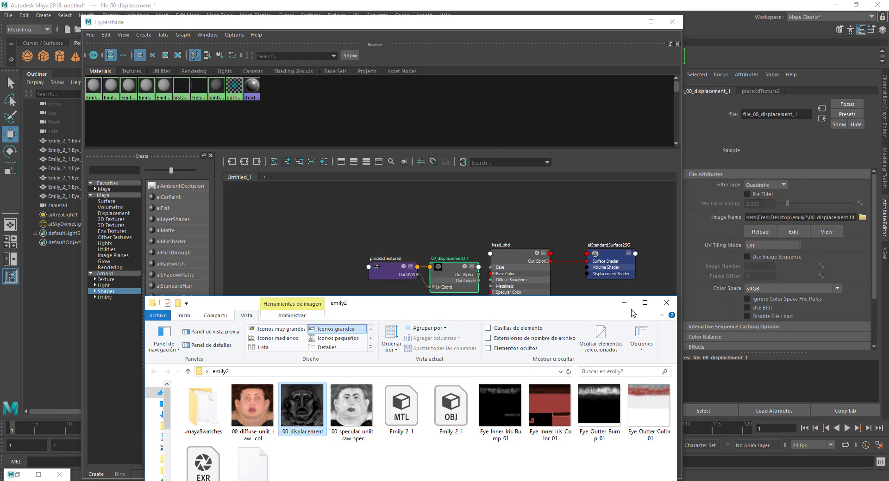
mouse_move(343, 243)
left_mouse_down()
mouse_move(451, 293)
mouse_move(408, 262)
left_mouse_up()
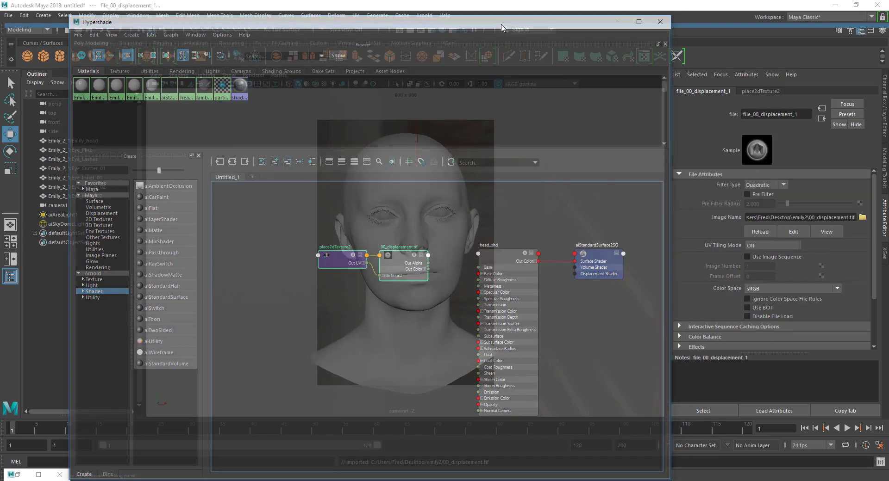
left_click_drag(463, 21, 434, 19)
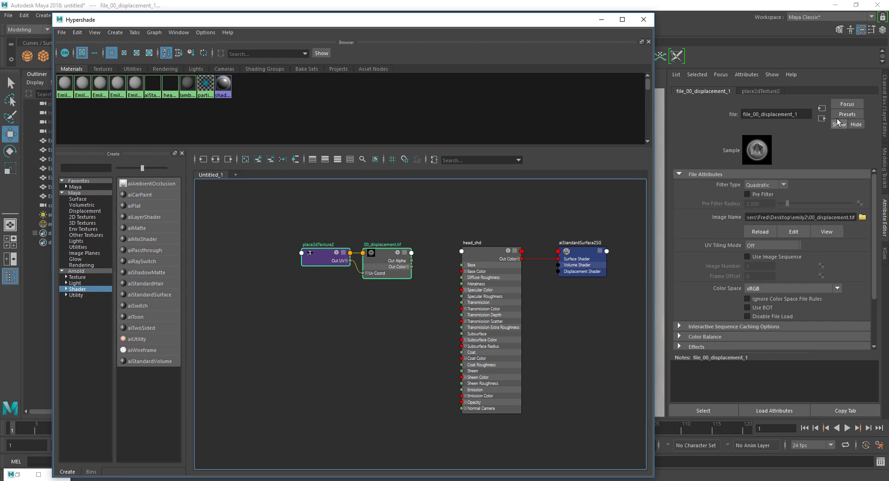
- Set the 00_displacement texture's color space to Raw
left_click(493, 257)
left_click(820, 120)
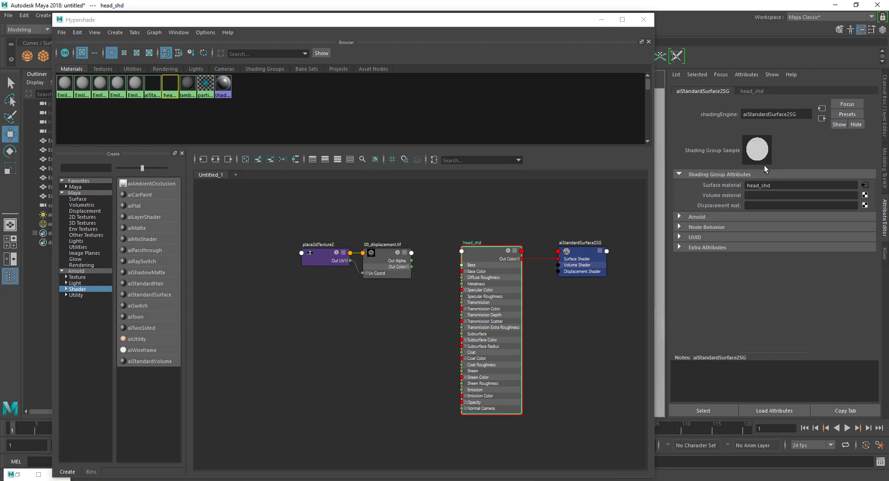
left_click(385, 257)
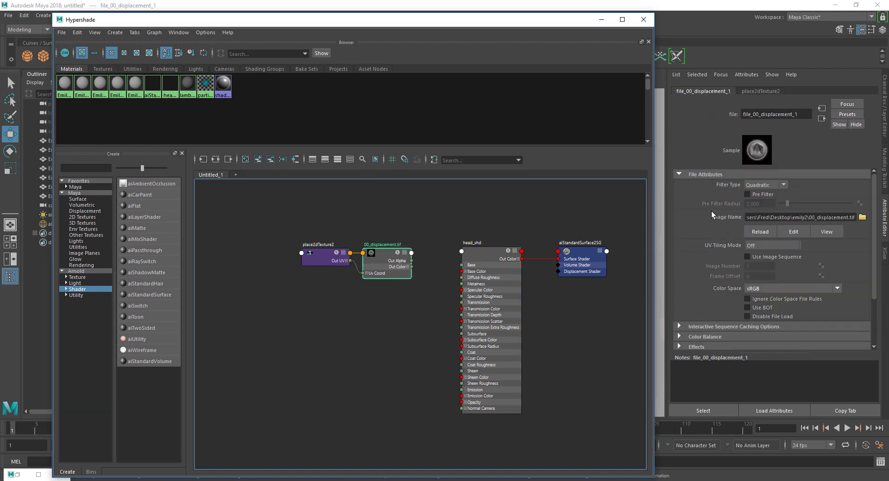
left_click(801, 288)
left_click(770, 334)
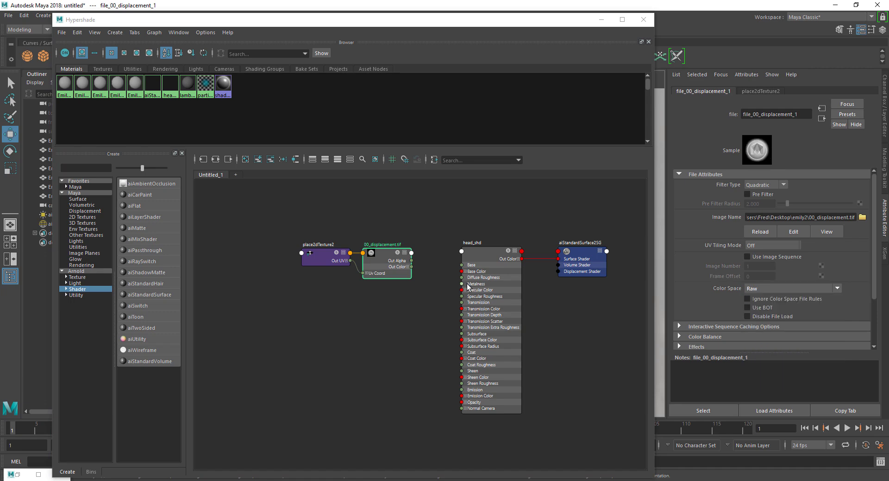
- Connect 00_displacement to aiStandardSurface2SG's Displacement mat., creating displacementShader1
left_click(487, 255)
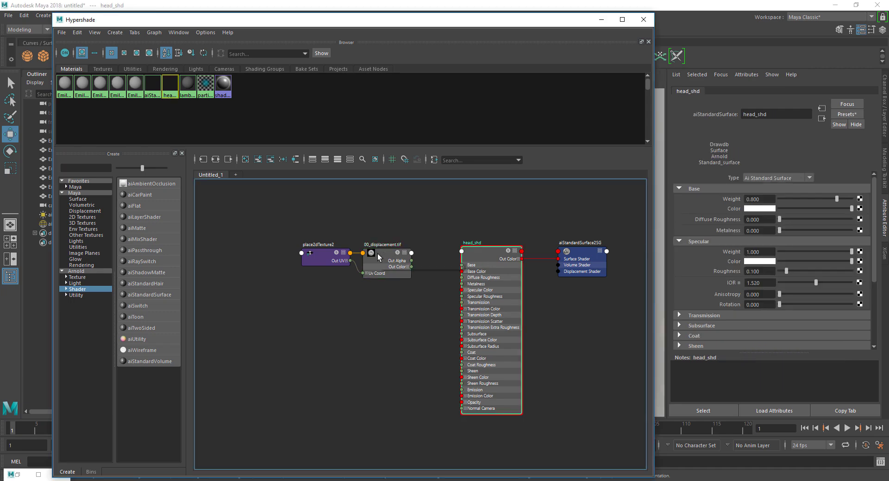
left_click(821, 119)
left_click(390, 257)
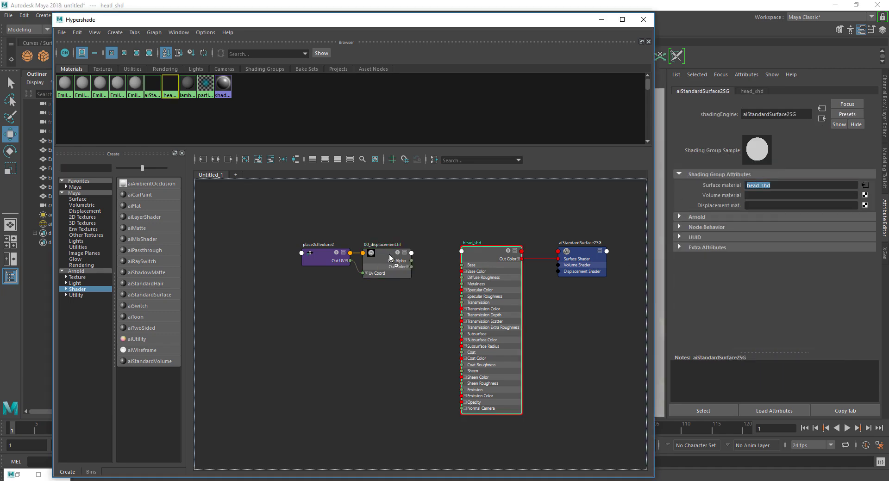
middle_click_drag(749, 205, 749, 206)
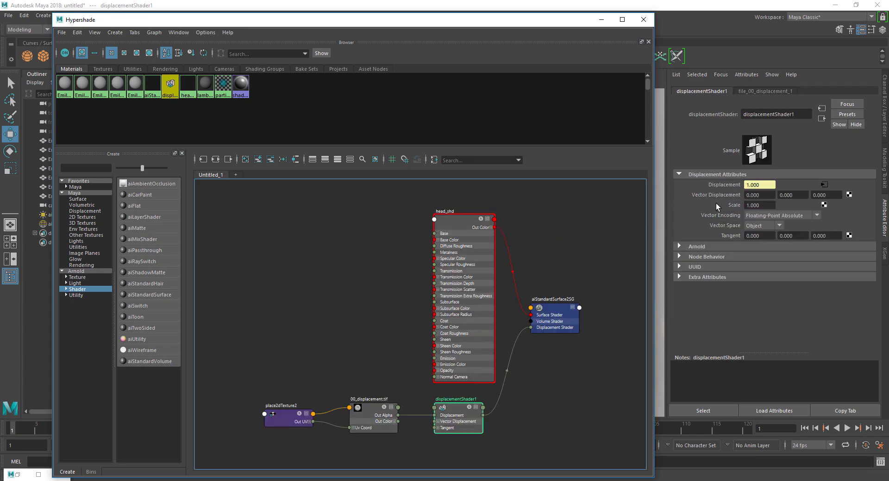
left_click(210, 425)
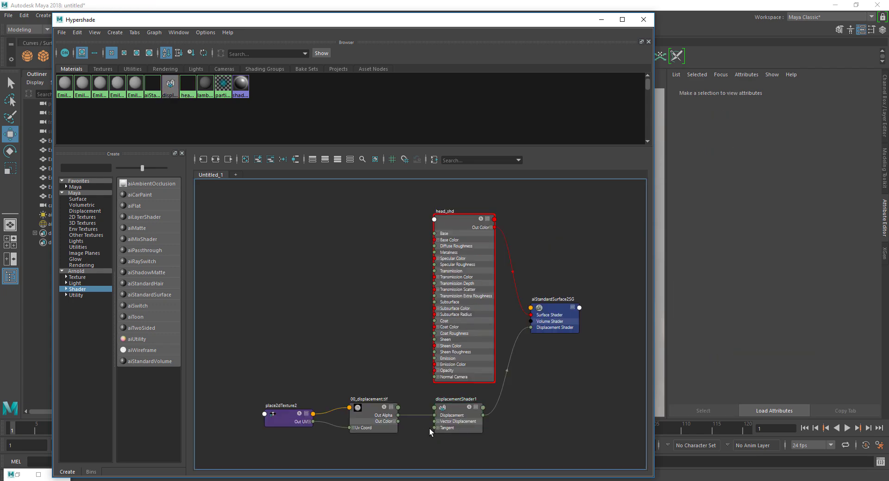
left_click(454, 411)
- Store a snapshot of the current render and re-render the head with displacement
left_click(601, 20)
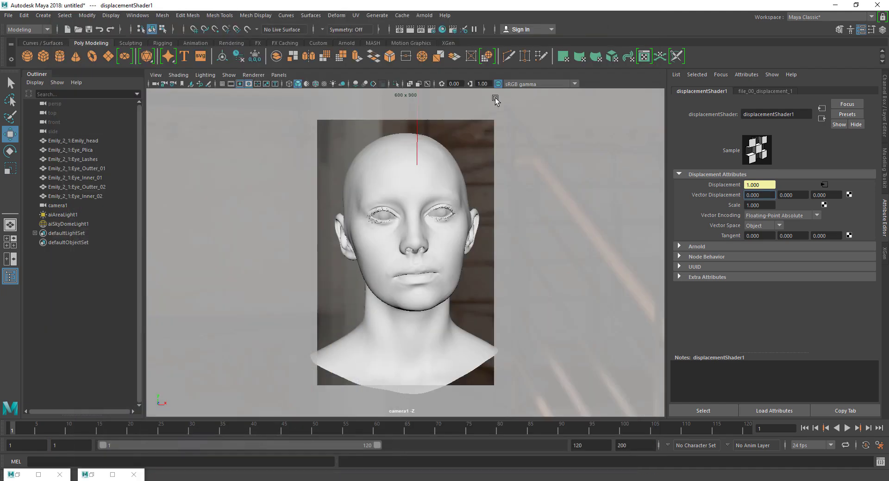
left_click(22, 476)
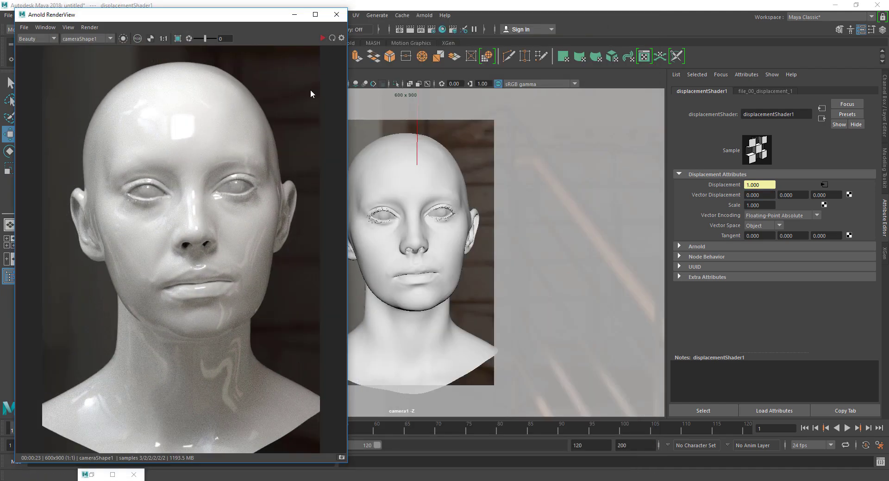
left_click(343, 459)
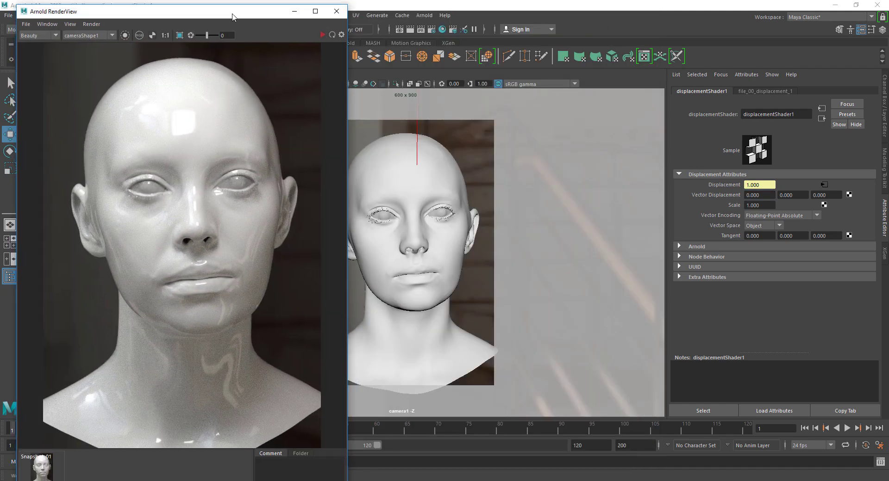
left_click_drag(227, 16, 240, 16)
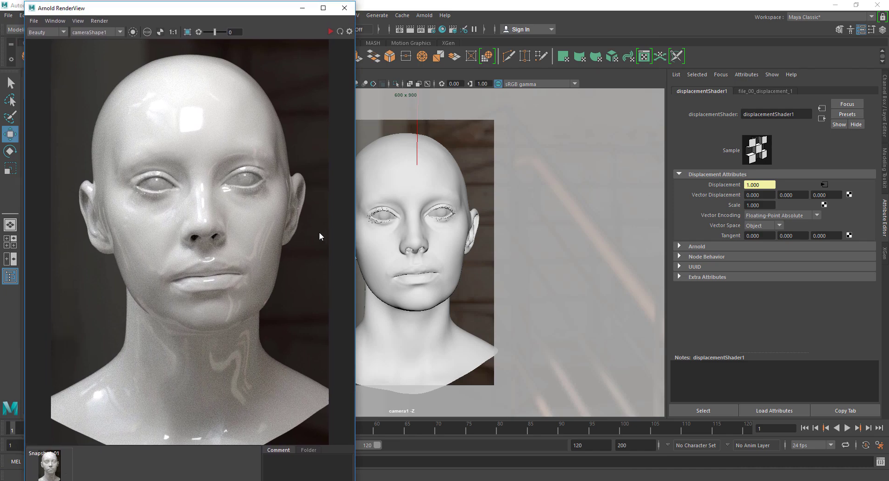
left_click(330, 32)
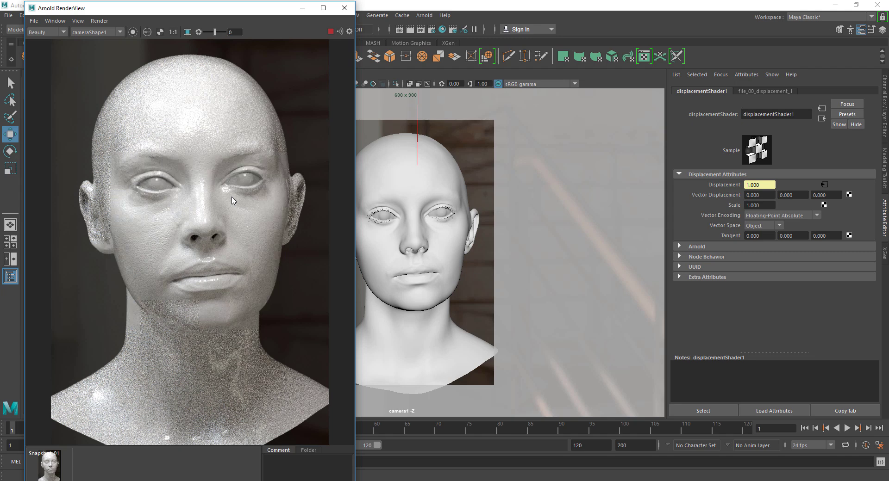
- Zoom into the render at actual size and compare it against the stored snapshot
scroll(190, 227, "up", 2)
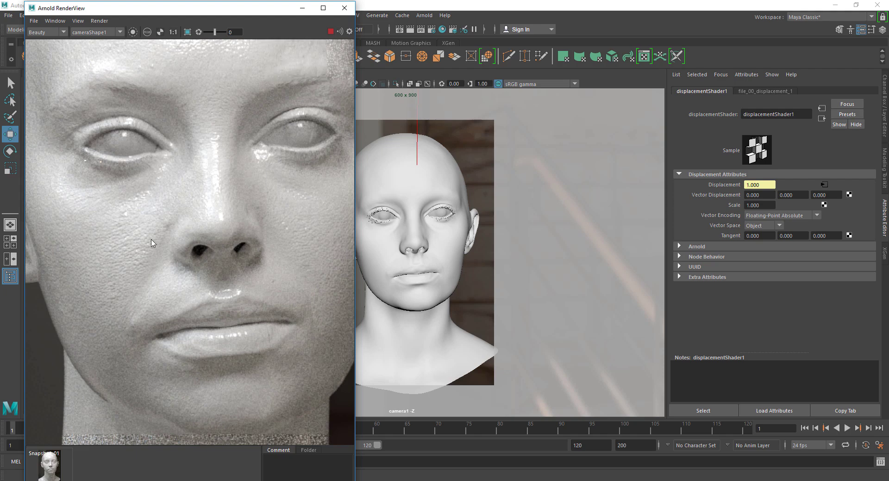
left_click(172, 31)
scroll(154, 281, "up", 2)
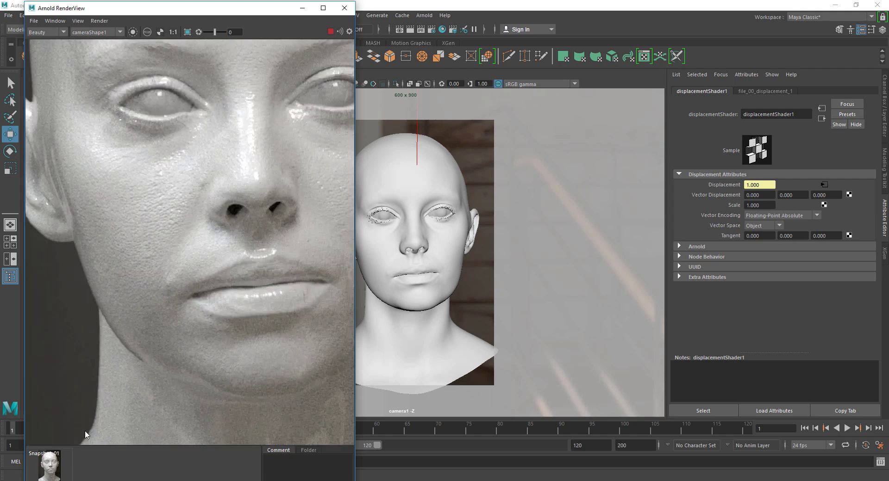
left_click(50, 470)
left_click(49, 470)
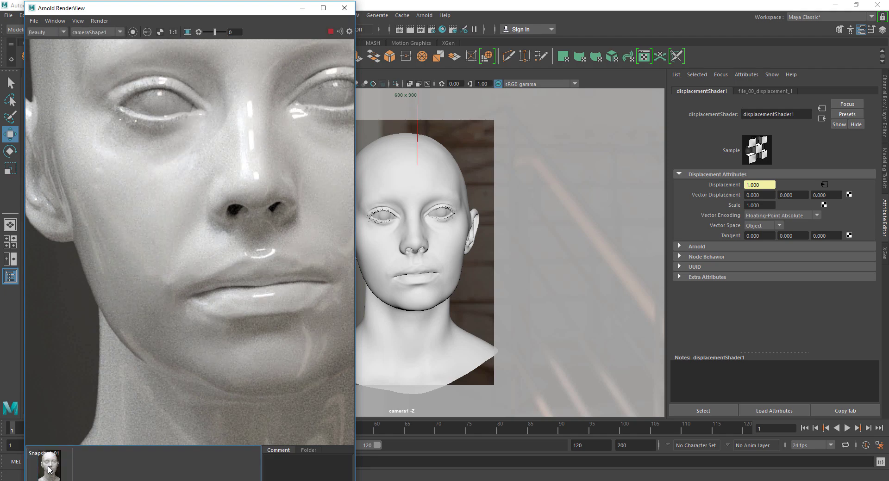
left_click(48, 470)
left_click(48, 471)
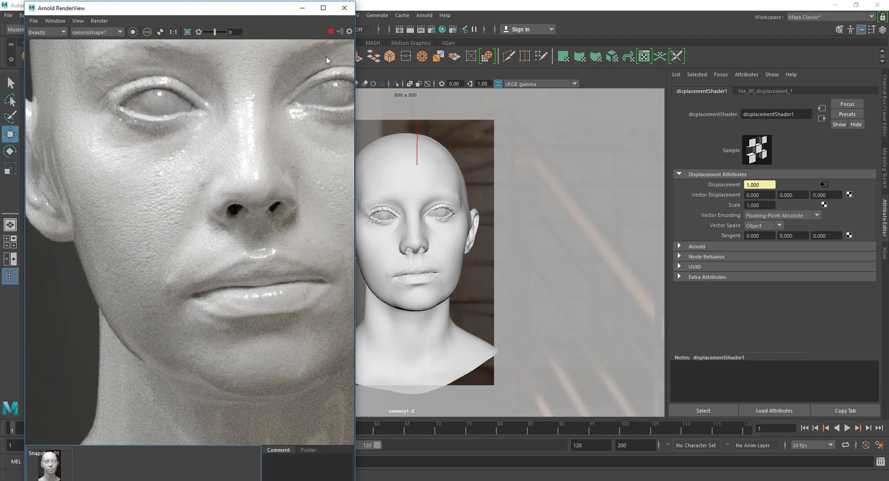
scroll(207, 208, "down", 2)
scroll(218, 203, "up", 1)
scroll(235, 200, "down", 1)
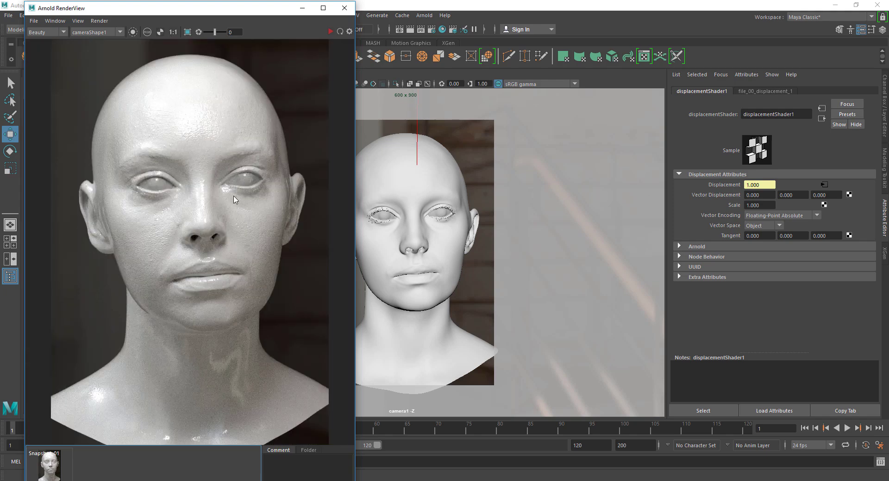
- Bring back Hypershade and select the specular and diffuse TIF maps in the texture folder
left_click(301, 10)
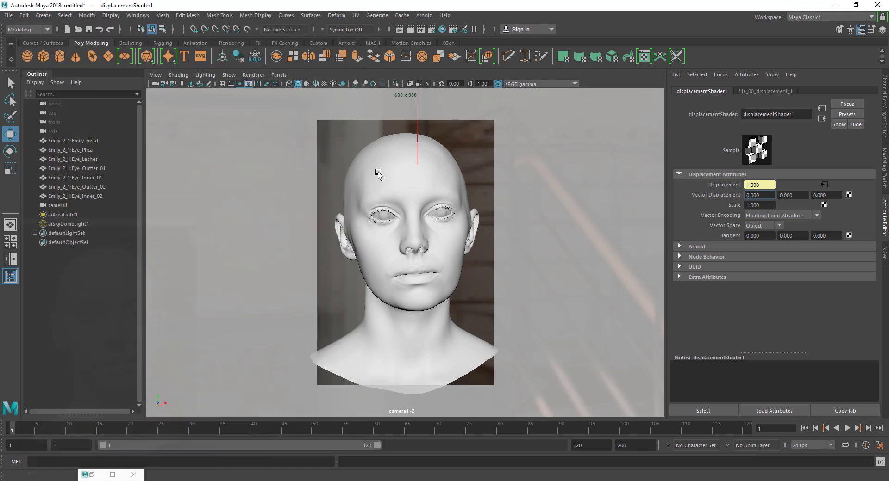
left_click(401, 214)
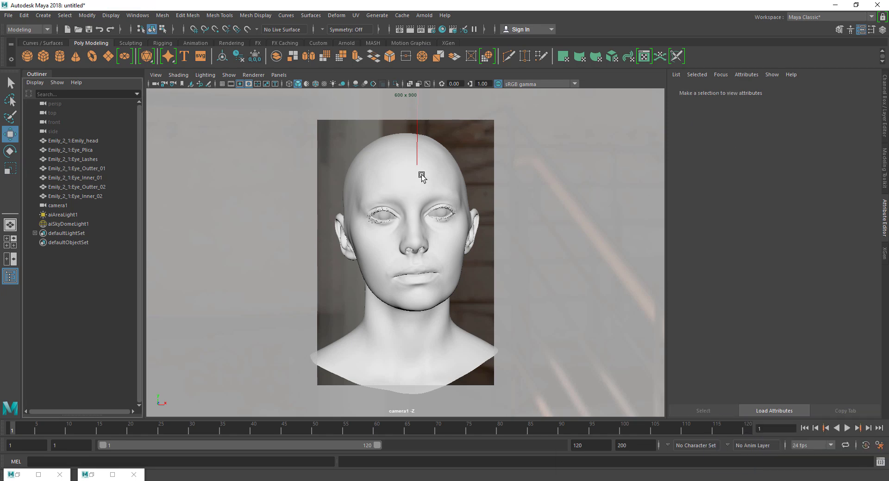
left_click(94, 470)
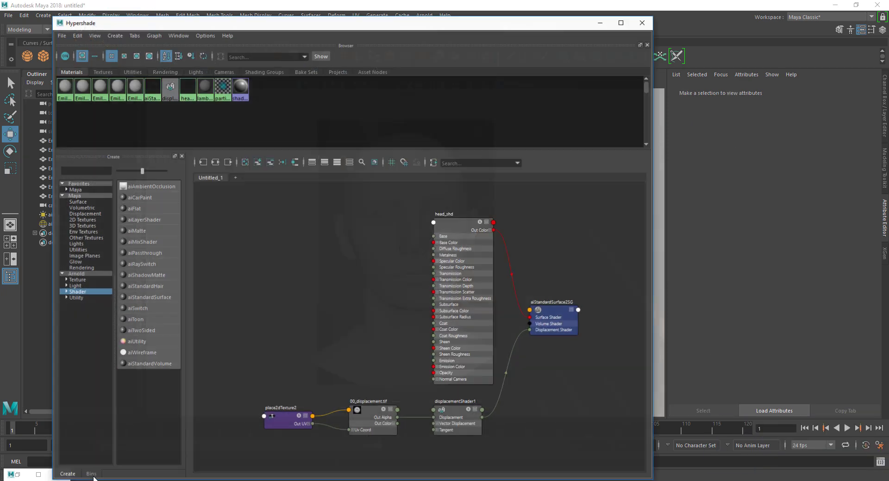
left_click(38, 475)
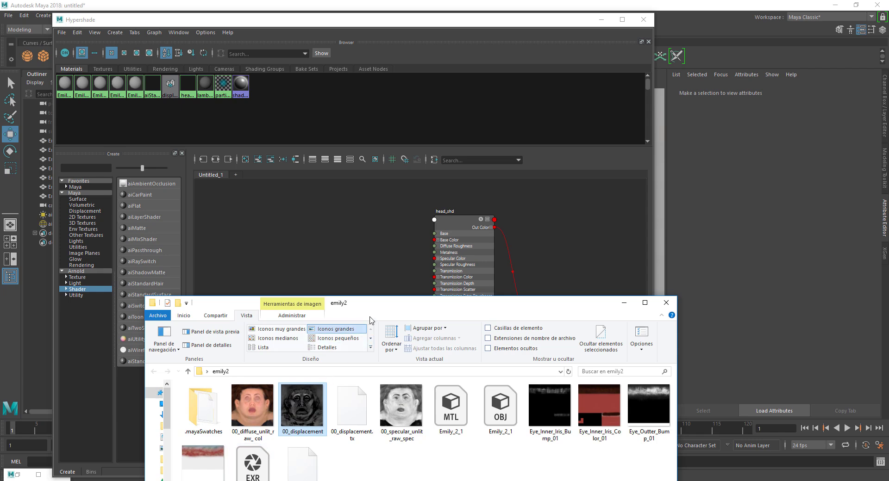
left_click_drag(374, 307, 411, 276)
left_click(435, 379)
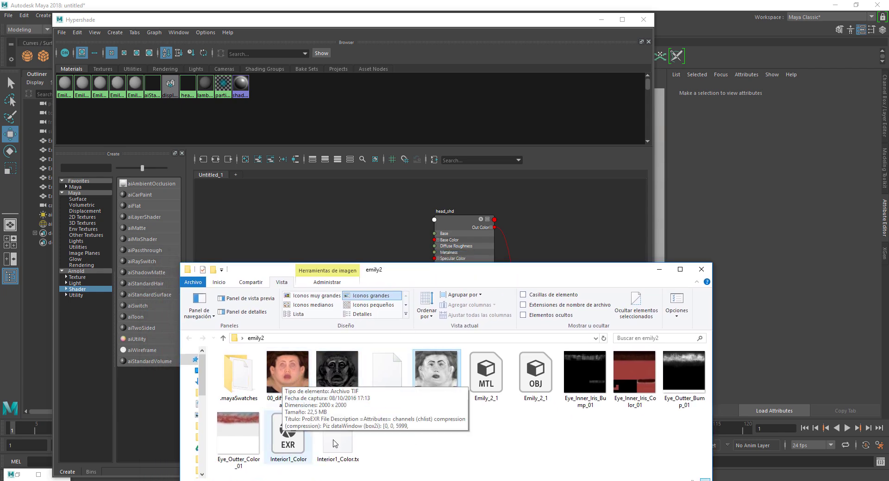
left_click(283, 382, "ctrl")
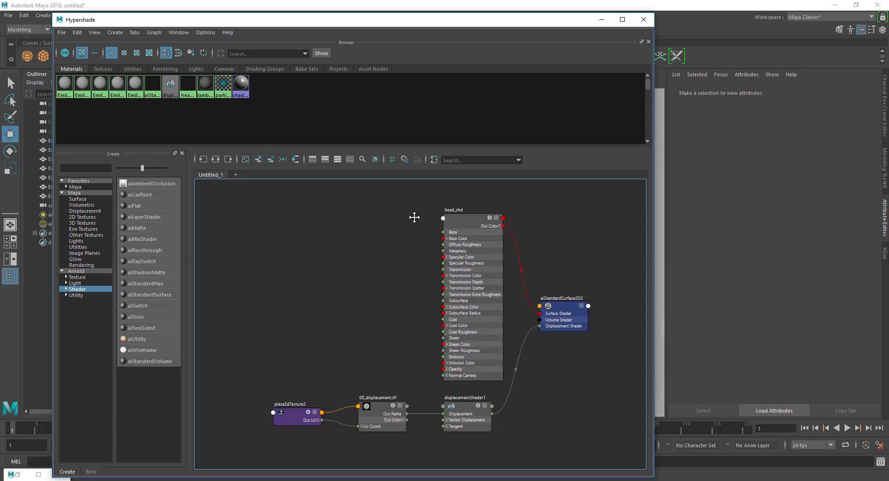
- Add file nodes for 00_diffuse_unlit_raw_col.tif and 00_specular_unlit_raw_spec.tif to the node graph
middle_click_drag(412, 218, 507, 212, "alt")
key("alt+Tab")
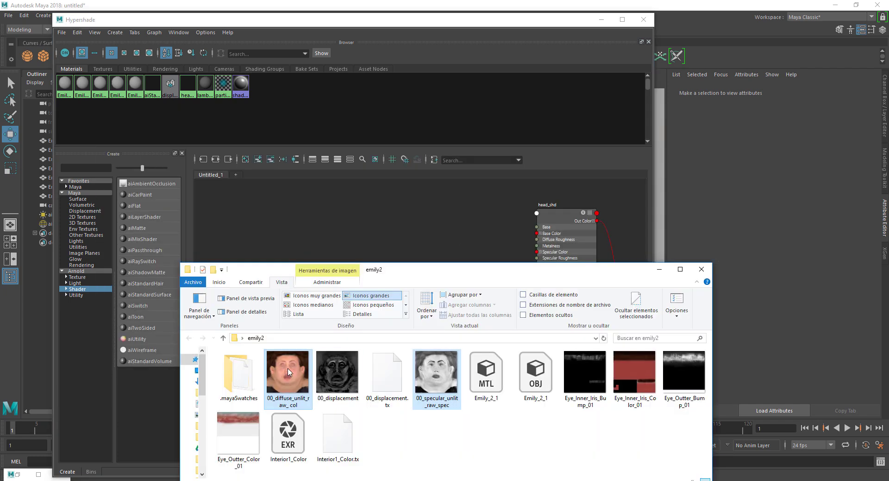
left_click_drag(288, 372, 354, 244)
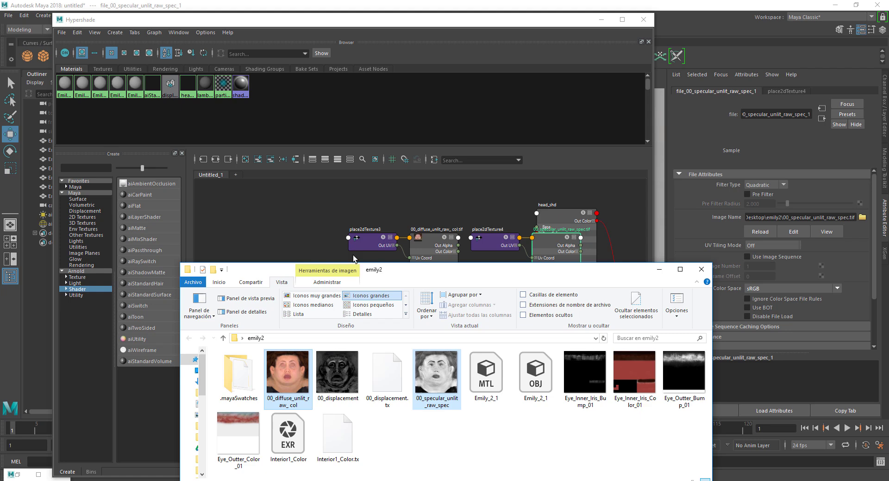
- Move the specular texture nodes lower and the diffuse texture nodes up and left
left_click(640, 277)
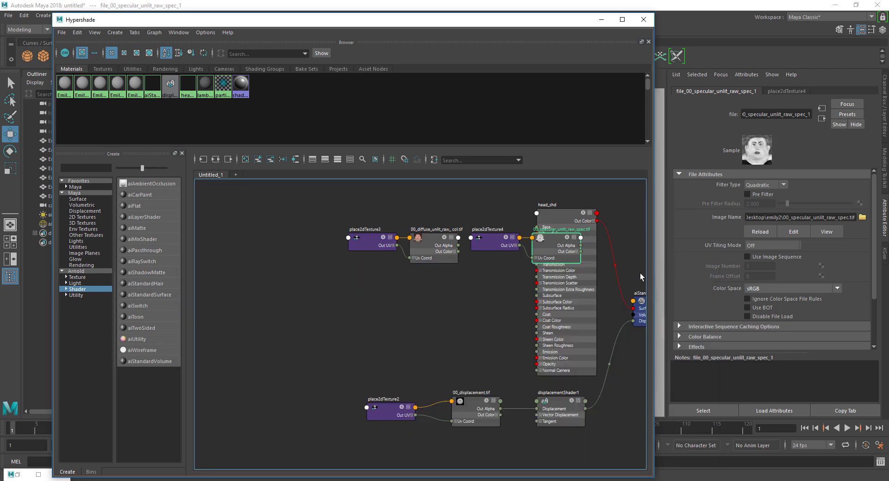
left_click(489, 247)
left_click_drag(488, 247, 367, 313)
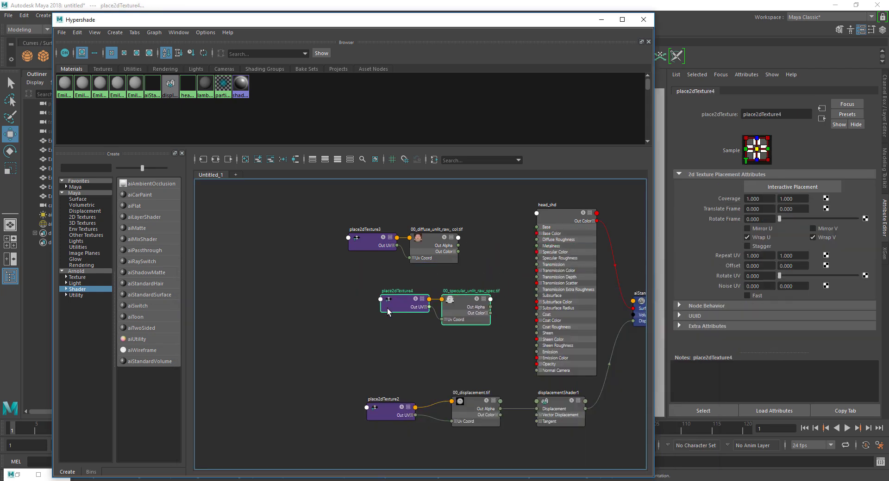
left_click_drag(338, 217, 459, 293)
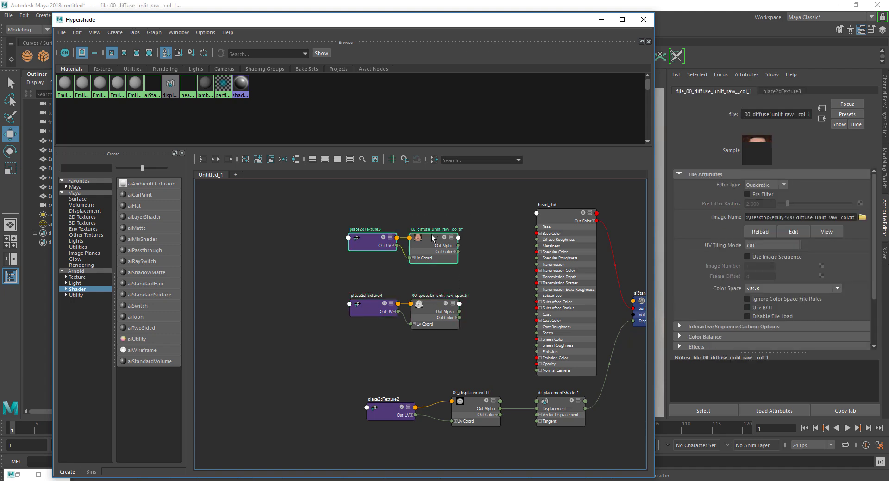
left_click_drag(431, 234, 380, 213)
- Connect the diffuse map to head_shd Base Color, snapshot the old render, and re-render
left_click(564, 215)
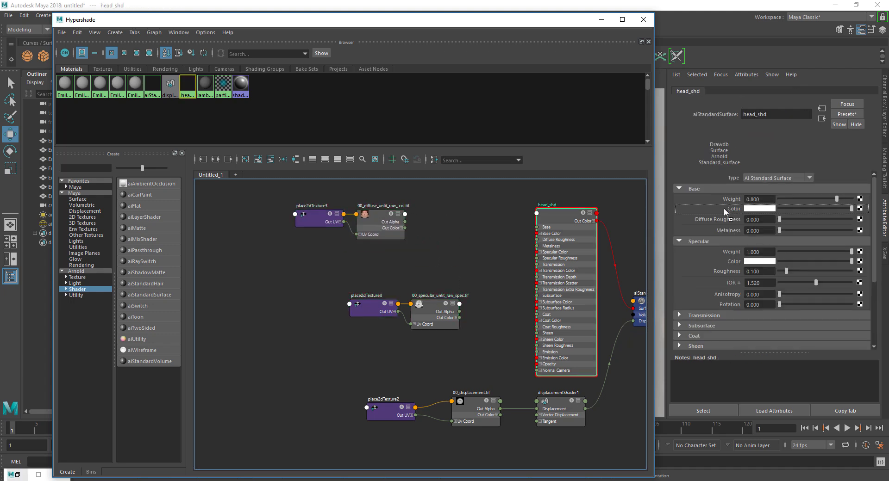
middle_click_drag(740, 212, 725, 208)
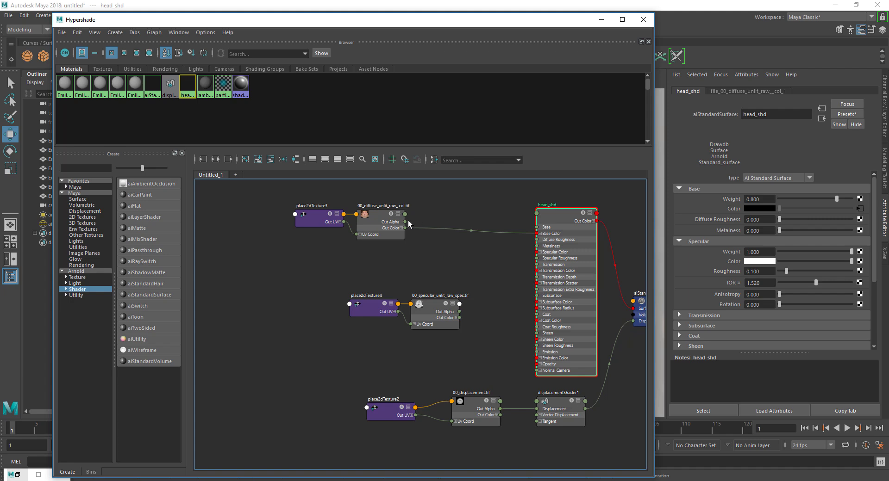
left_click(38, 475)
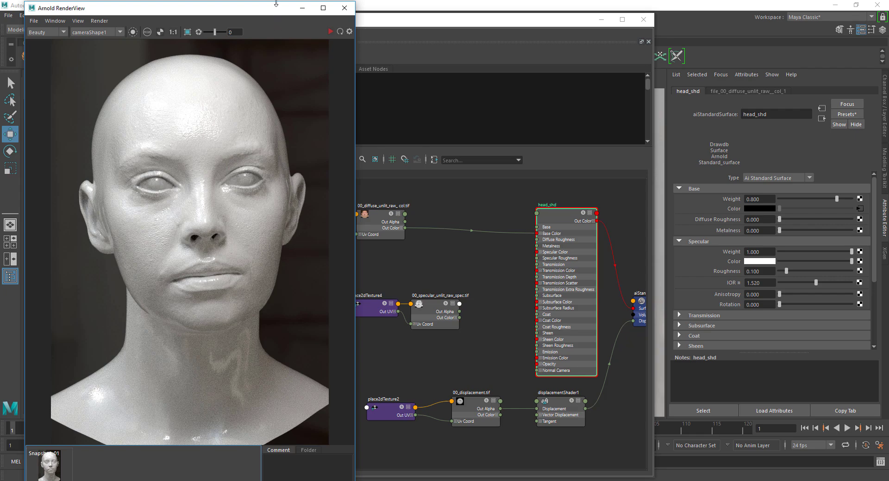
left_click_drag(278, 3, 279, 2)
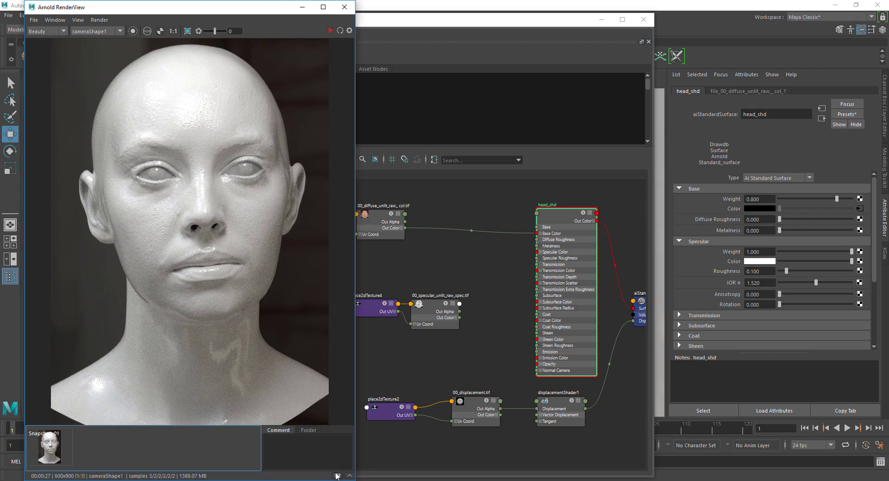
left_click(338, 476)
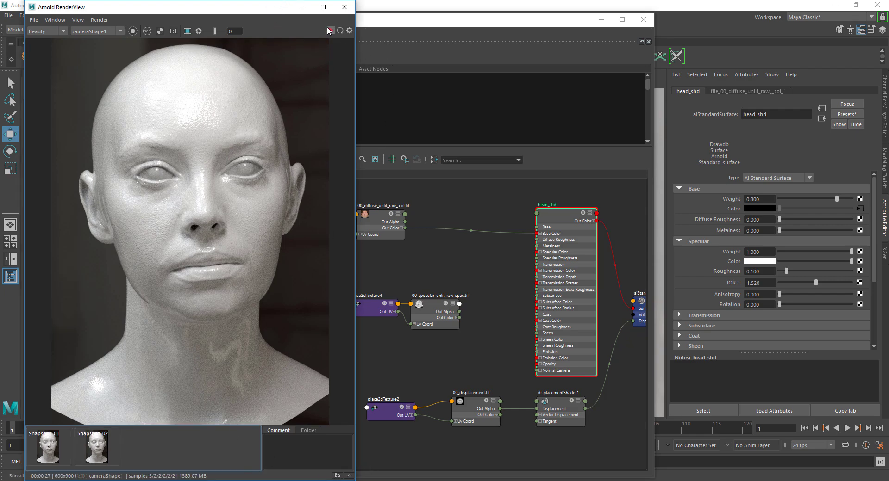
left_click(329, 29)
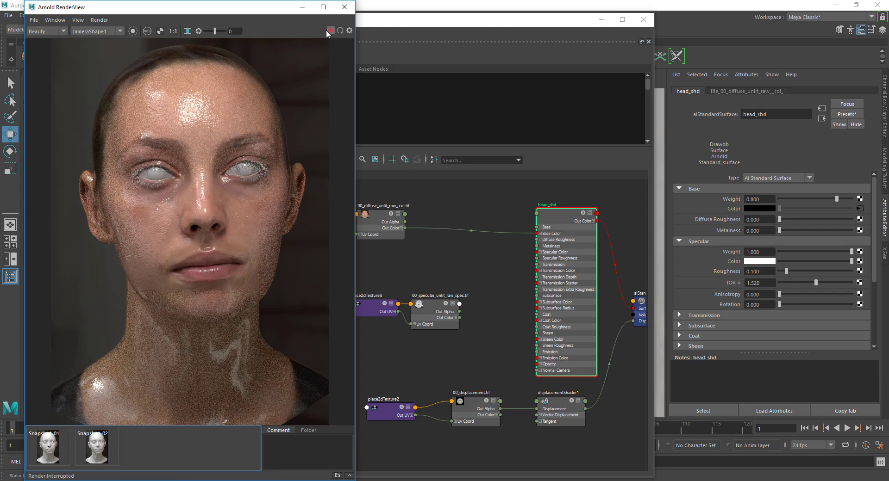
left_click(302, 6)
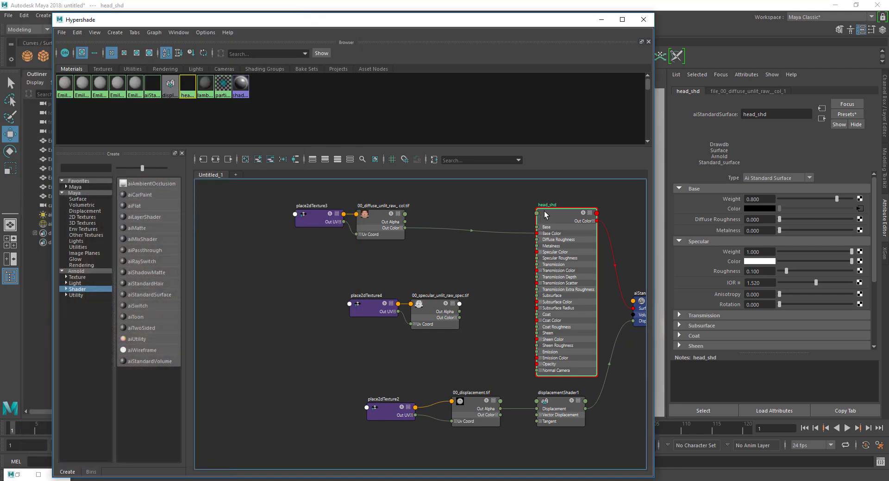
- Set head_shd Subsurface Weight to 1, feed the diffuse map into Subsurface Color, and re-render
scroll(694, 218, "down", 2)
left_click(694, 217)
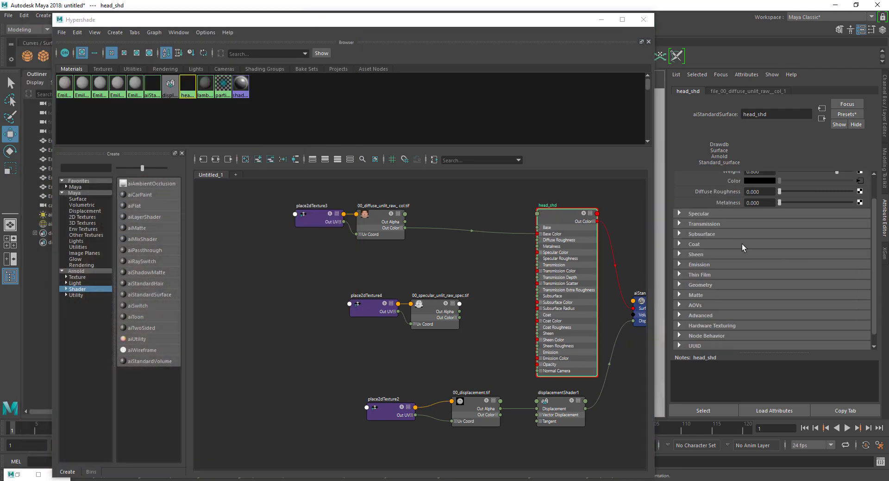
scroll(741, 245, "up", 2)
left_click(711, 262)
scroll(762, 272, "down", 2)
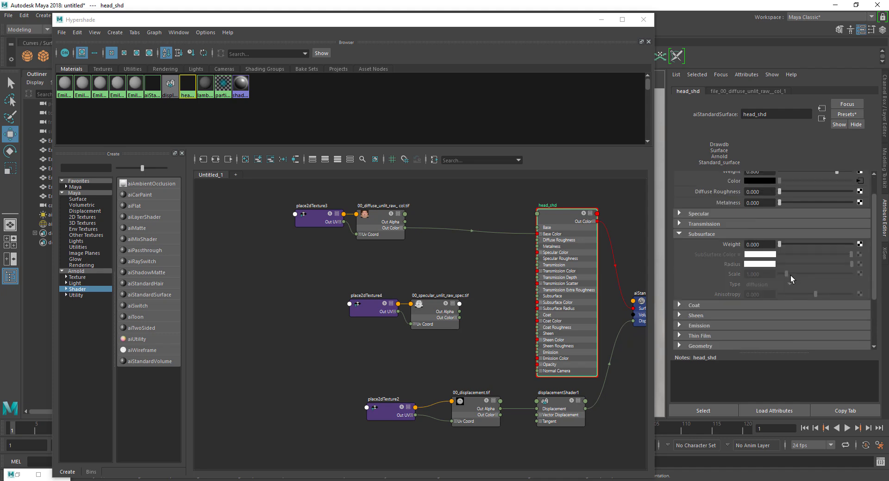
left_click_drag(780, 244, 859, 247)
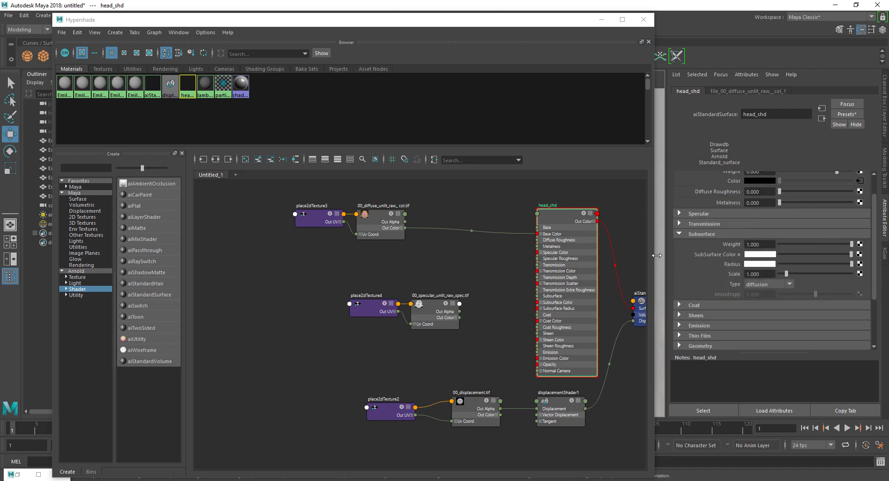
middle_click_drag(710, 260, 709, 260)
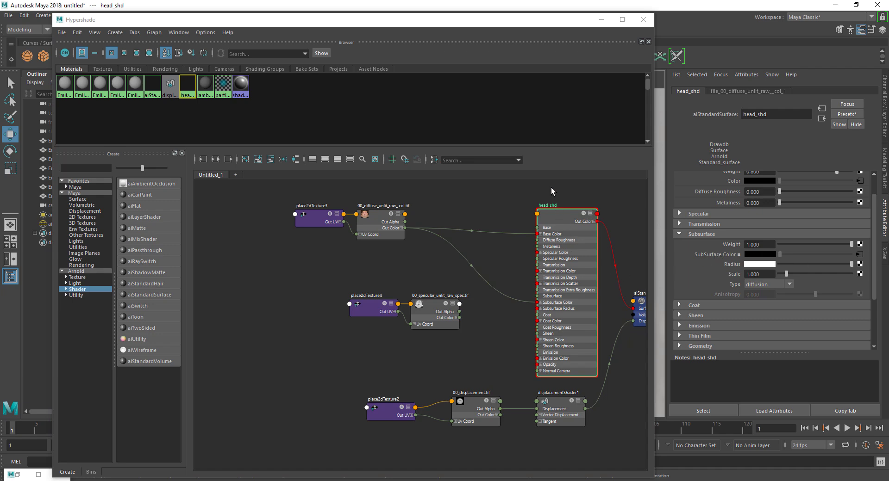
left_click(24, 470)
left_click(328, 31)
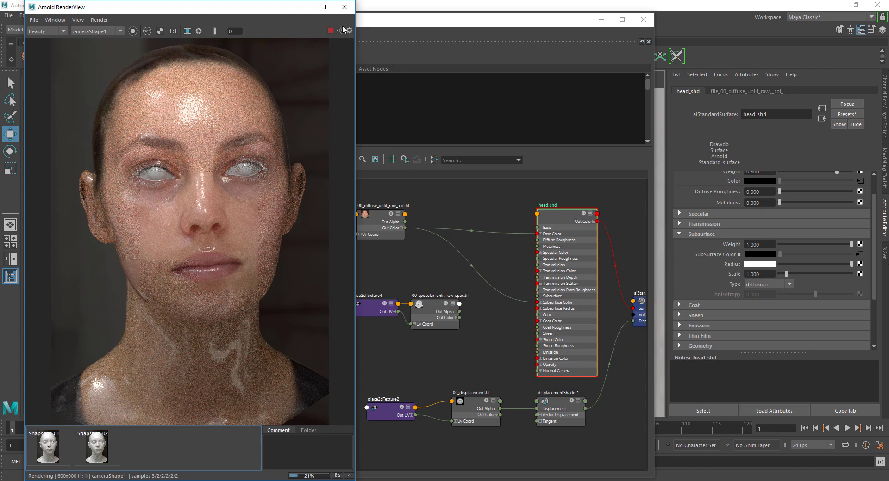
- Stop the render, minimize RenderView, and move the specular file and place2d nodes further left
left_click(330, 31)
left_click(302, 11)
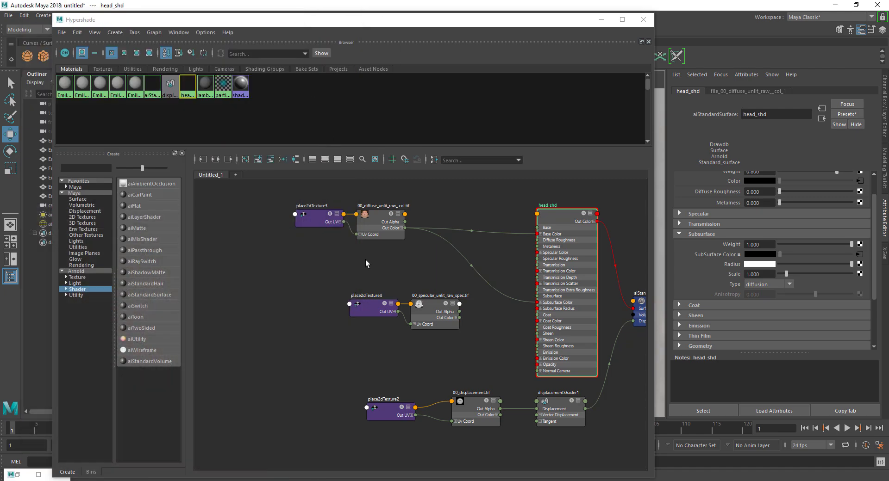
left_click(366, 259)
mouse_move(327, 304)
left_mouse_down()
mouse_move(453, 325)
mouse_move(338, 344)
left_mouse_up()
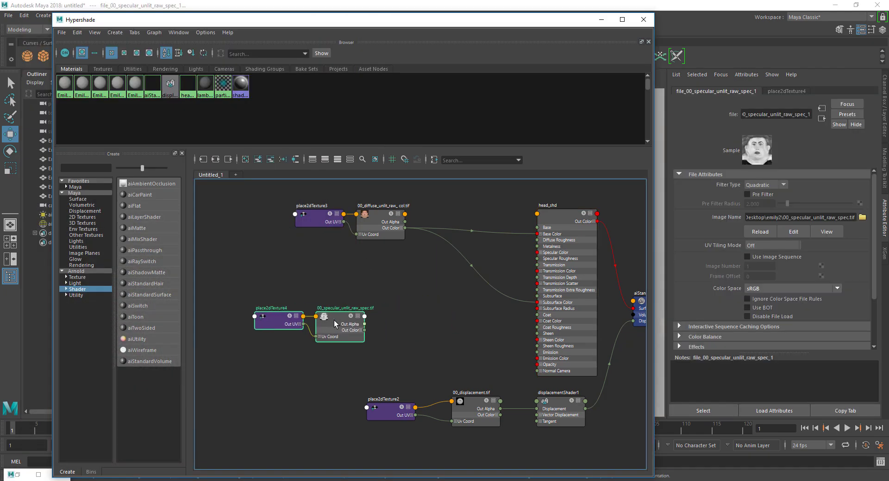
left_click(398, 236)
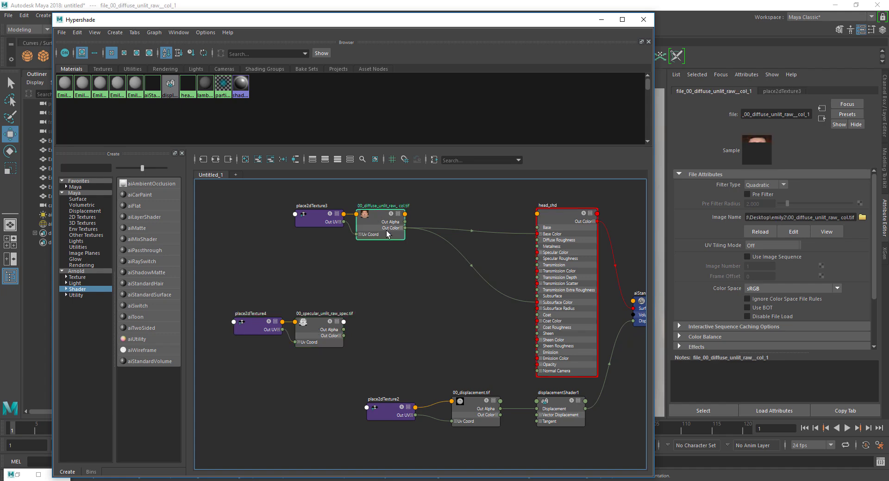
left_click(559, 219)
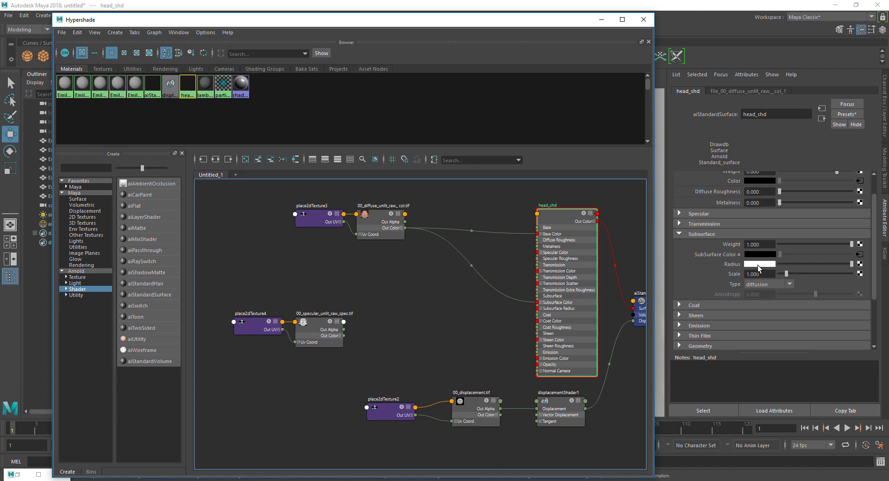
- Create a multiplyDivide node and connect the diffuse Out Color to its Input 1
key("Tab")
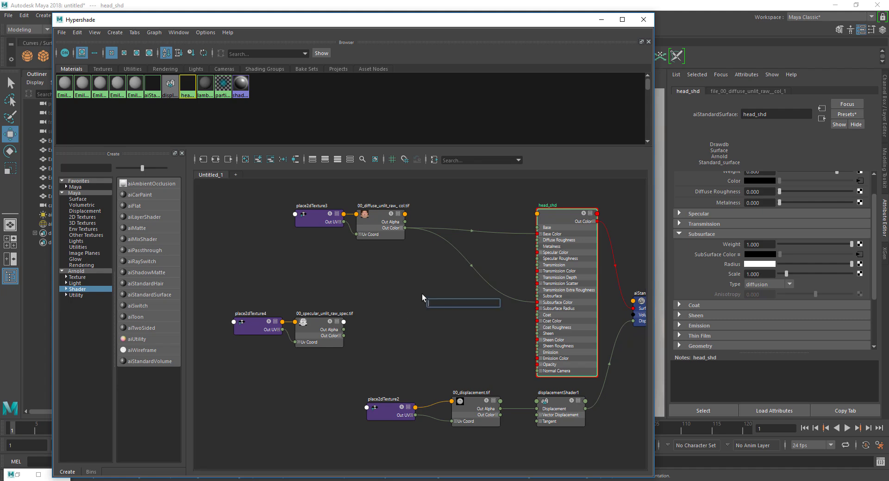
type("multi")
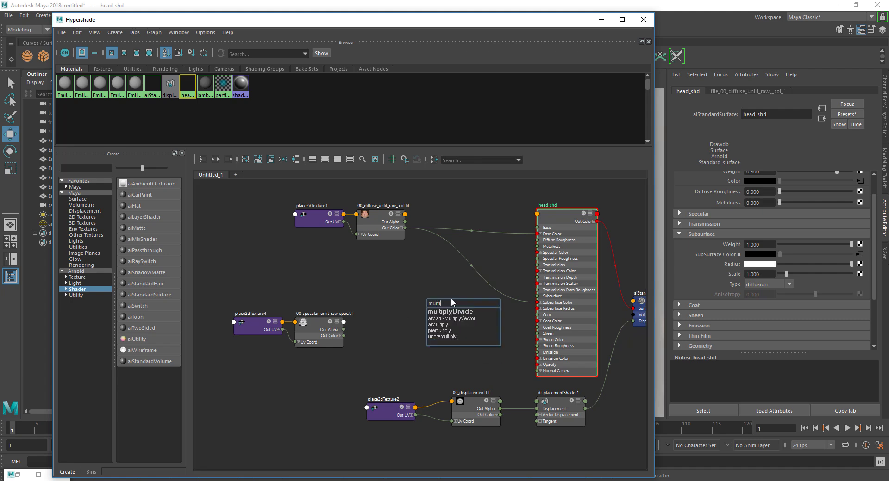
left_click(460, 310)
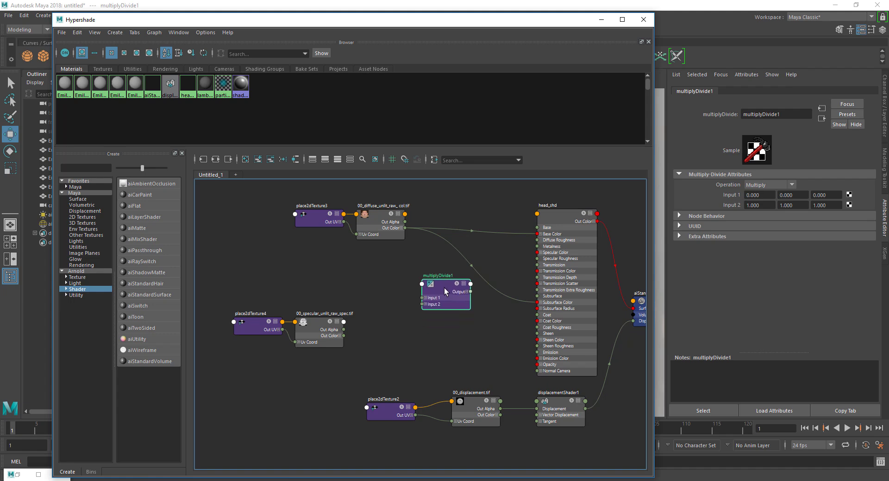
scroll(458, 229, "up", 3)
mouse_move(382, 226)
left_mouse_down()
mouse_move(405, 326)
mouse_move(433, 341)
left_mouse_up()
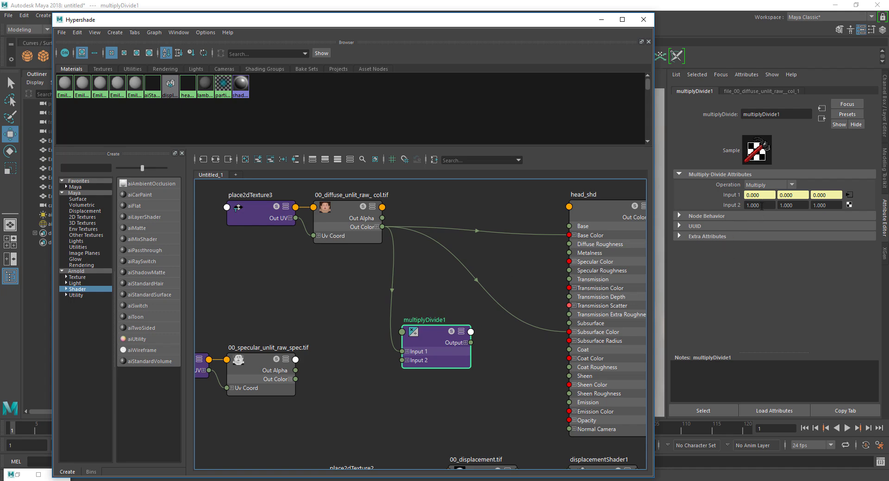
- Set multiplyDivide1 Input 2 to 0.37, 0.14, 0.07
left_click(761, 206)
type(".37")
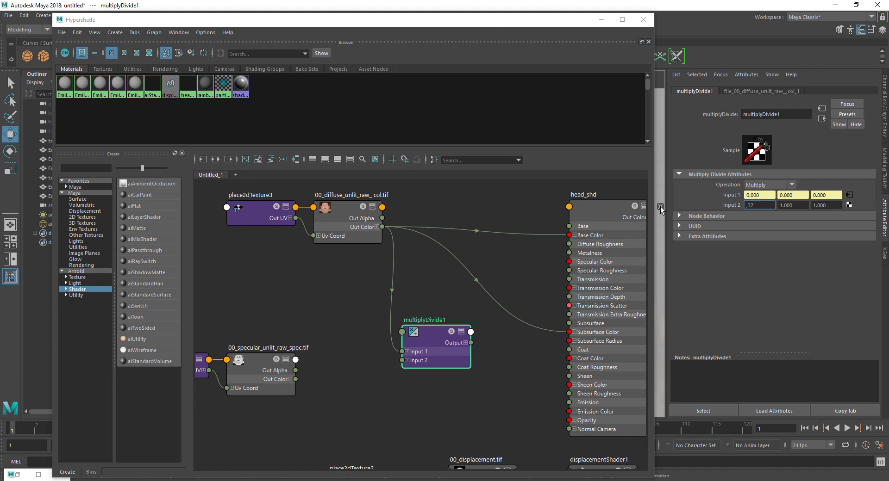
key("Tab")
type("4")
key("Return")
double_click(833, 207)
type(".07")
key("Return")
- Connect multiplyDivide1's output to head_shd Subsurface Radius
left_click(598, 209)
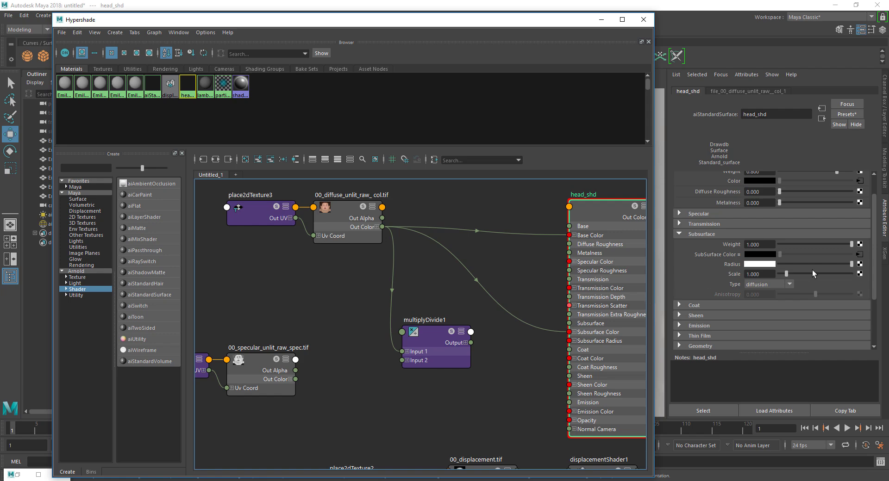
mouse_move(436, 336)
middle_mouse_down()
mouse_move(696, 267)
mouse_move(730, 268)
middle_mouse_up()
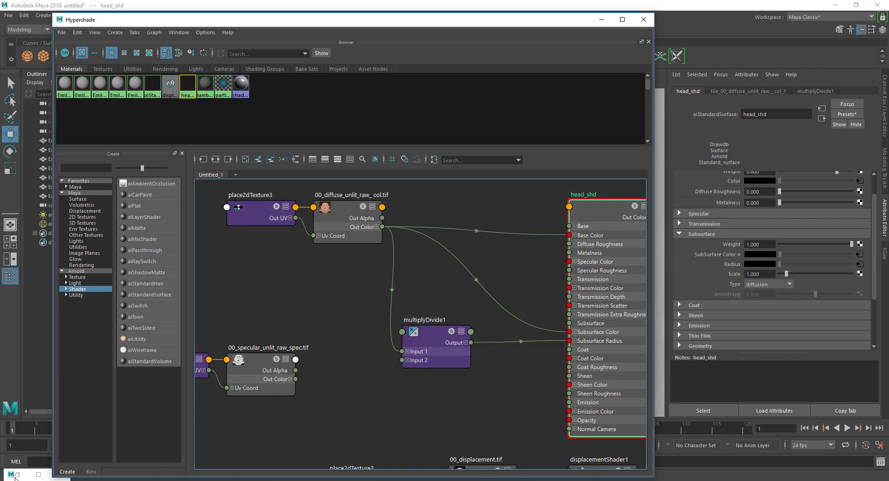
left_click(11, 475)
- Re-render the head with the multiplyDivide-driven subsurface radius, then stop and minimize RenderView
left_click(330, 31)
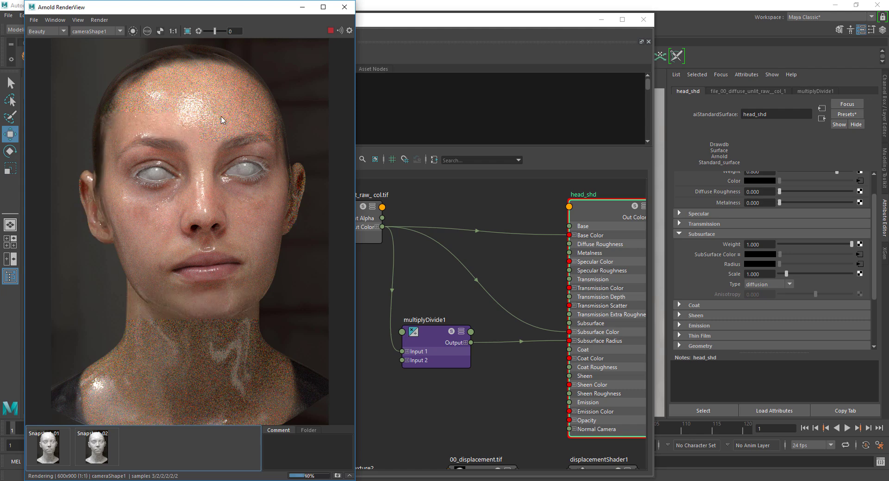
left_click(330, 30)
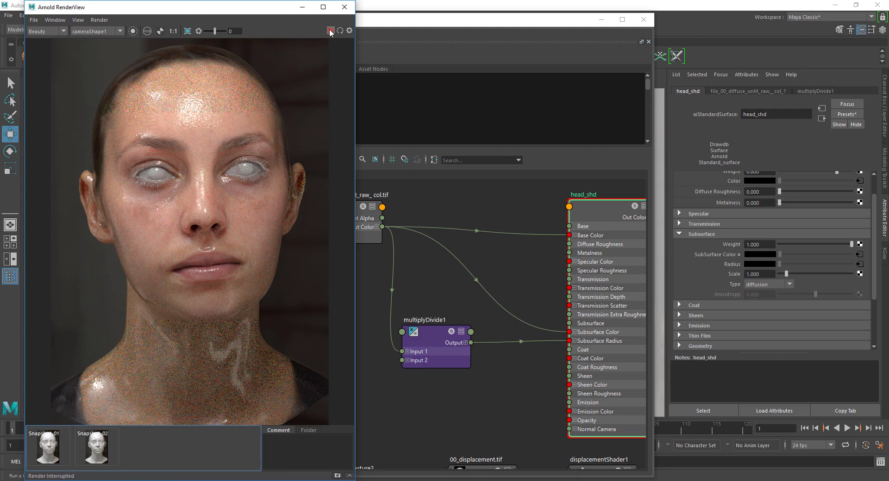
left_click(304, 8)
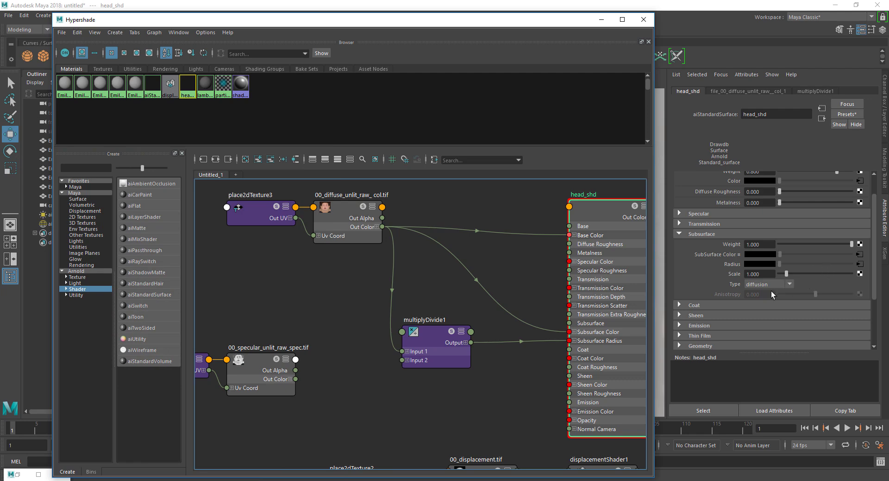
- Snapshot the current render, set head_shd Subsurface Scale to 0.5, and re-render
left_click_drag(437, 335, 433, 323)
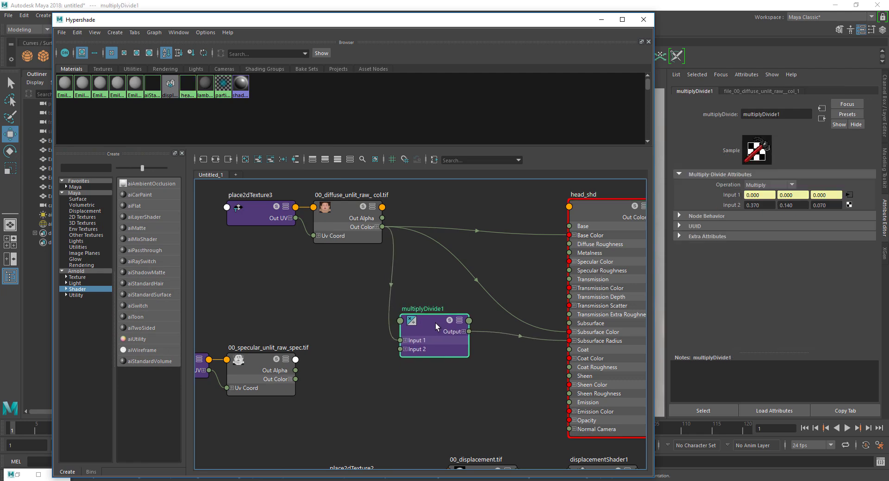
left_click(570, 204)
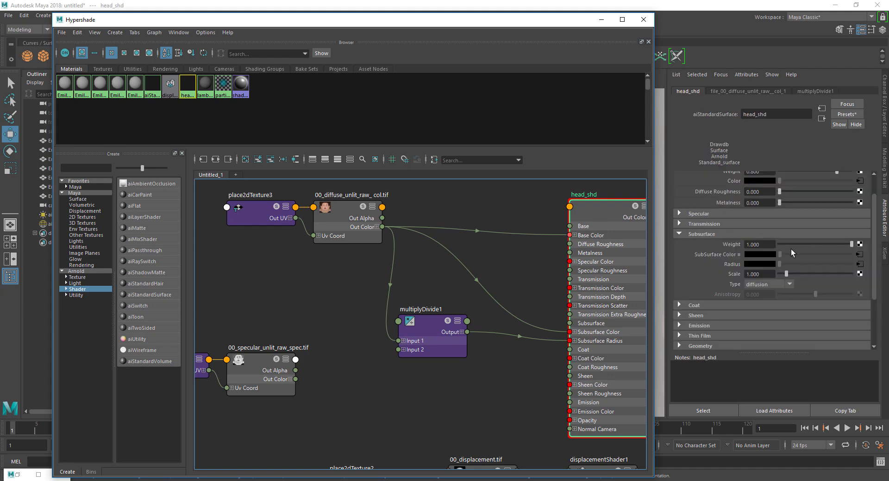
left_click(759, 275)
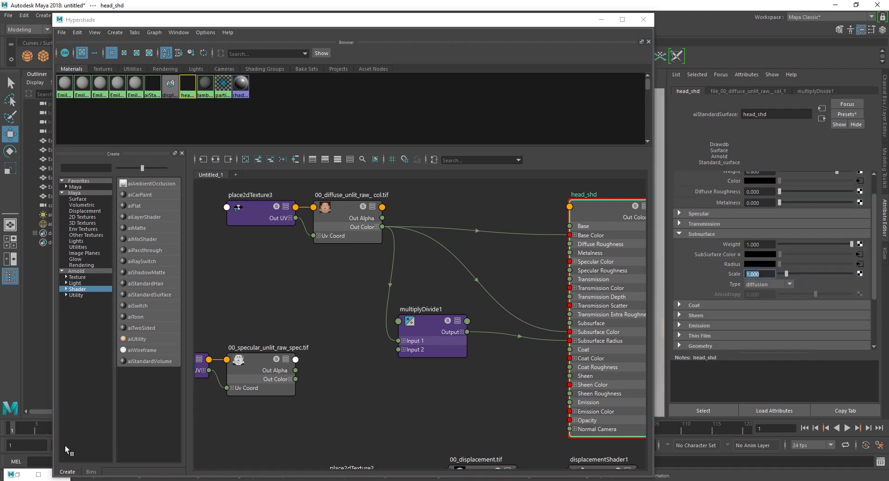
left_click(16, 475)
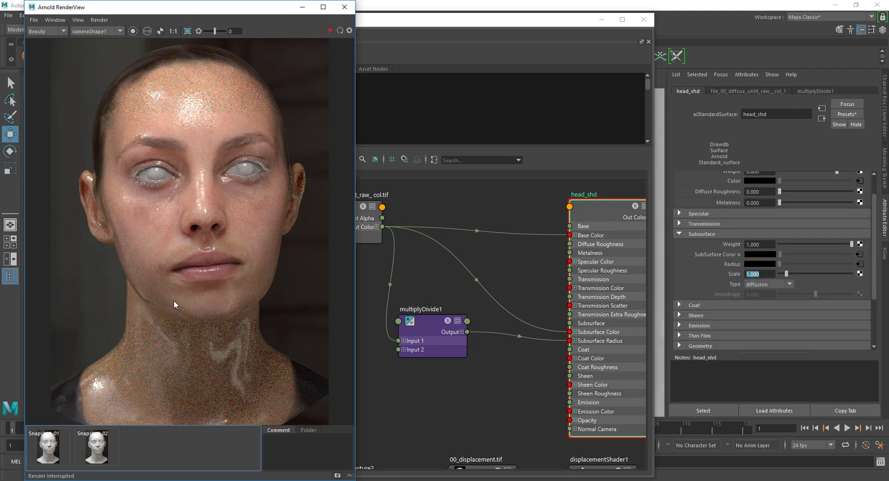
left_click(337, 476)
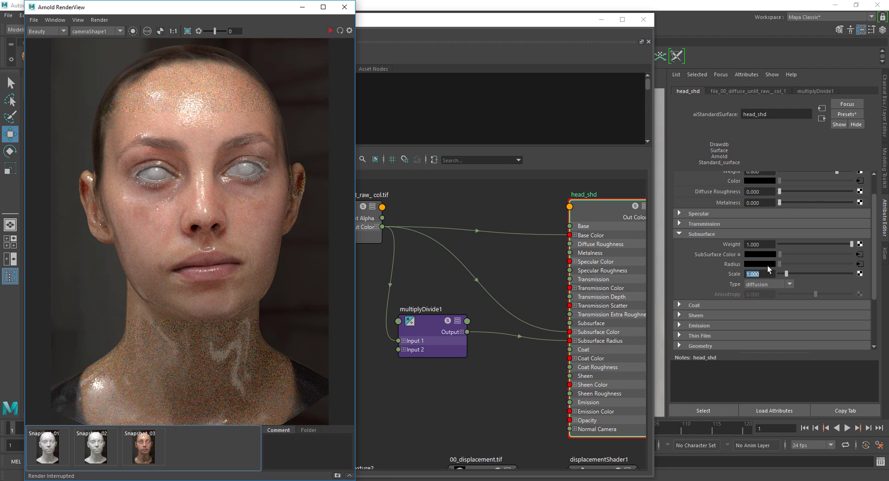
key("BackSpace")
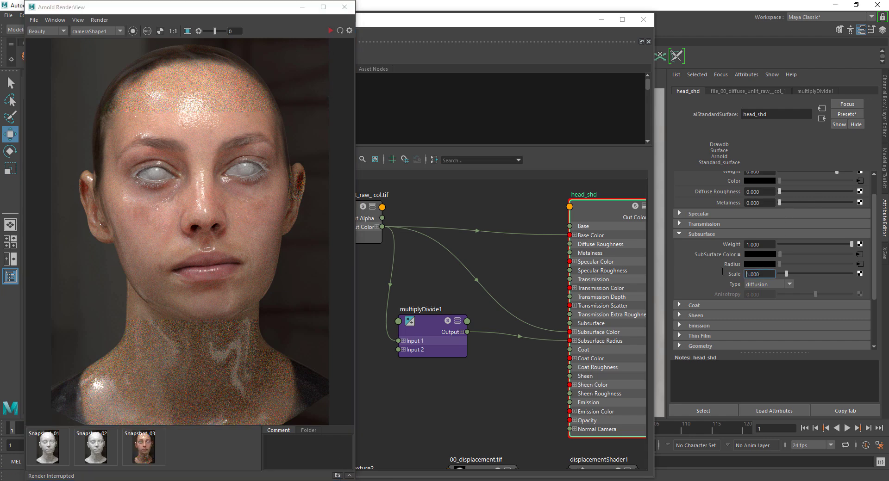
type("0.5")
key("Return")
left_click(330, 31)
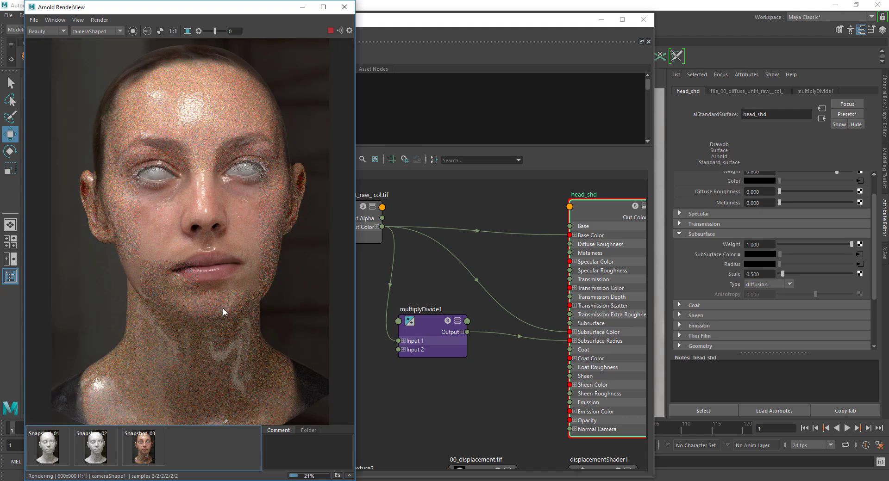
- Change head_shd Subsurface Type from diffusion to randomwalk, comparing against Snapshot_03
left_click(153, 446)
left_click(153, 446)
left_click(787, 285)
left_click(770, 302)
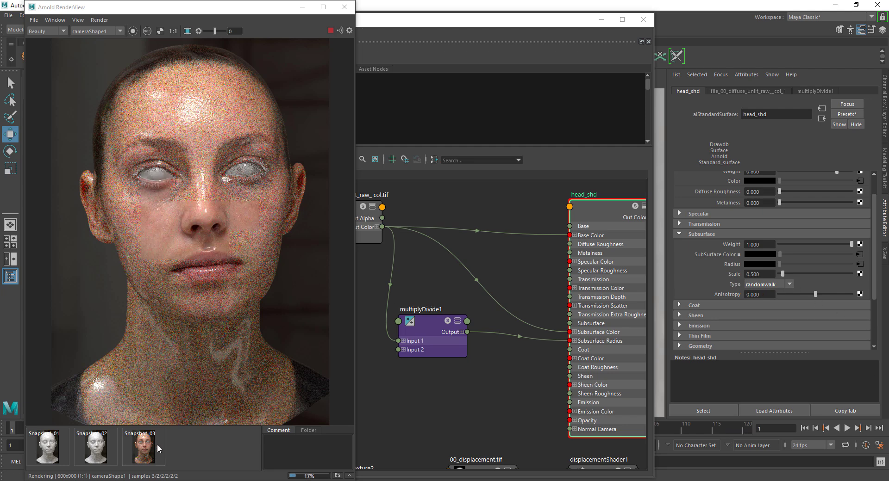
left_click(141, 445)
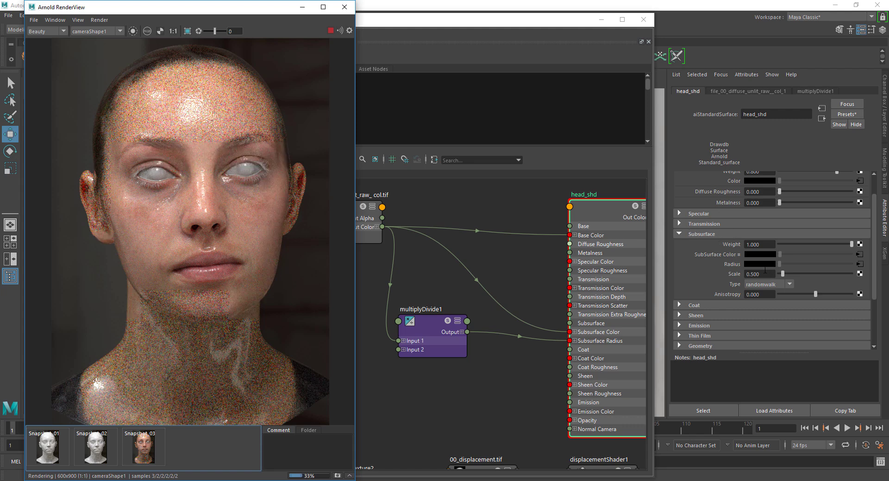
left_click(679, 223)
- Set head_shd Specular Roughness to 0.3, check the AOV list, and stop the render
left_click(680, 224)
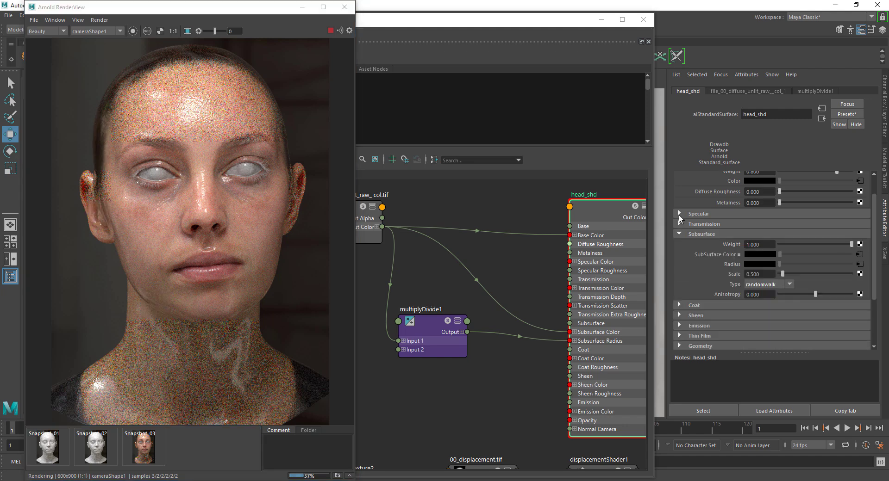
left_click(678, 214)
double_click(753, 243)
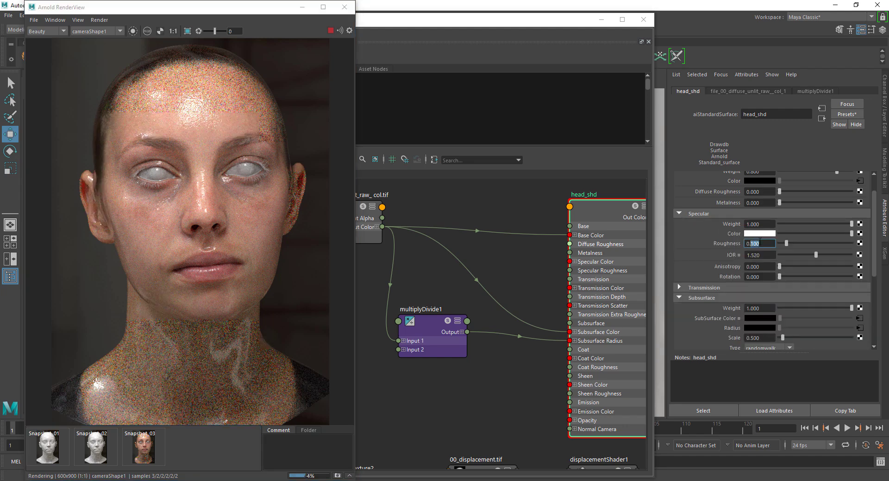
type("3")
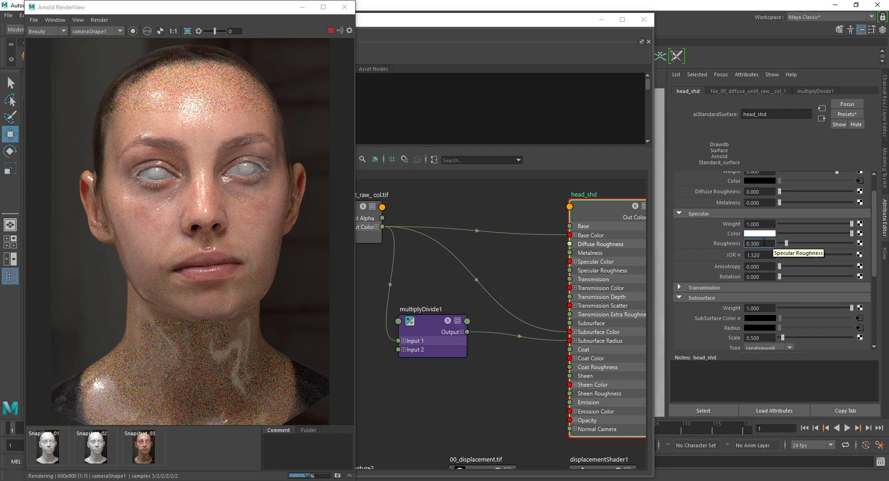
key("Return")
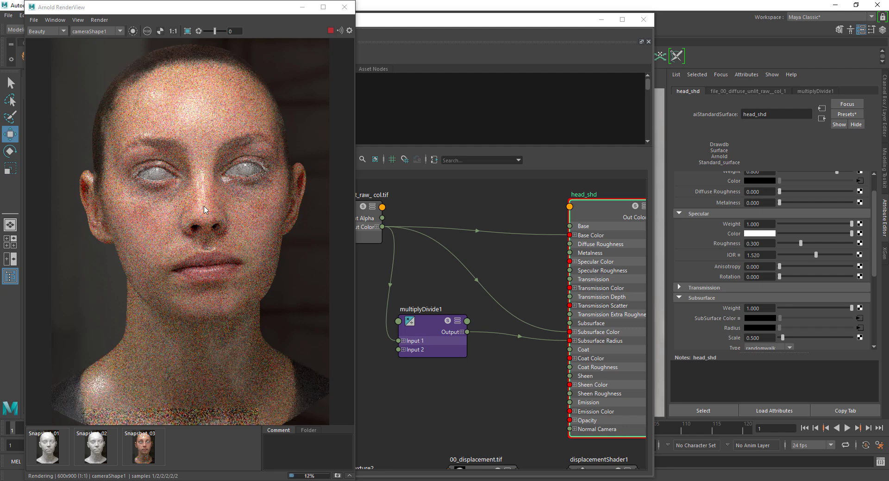
left_click(63, 31)
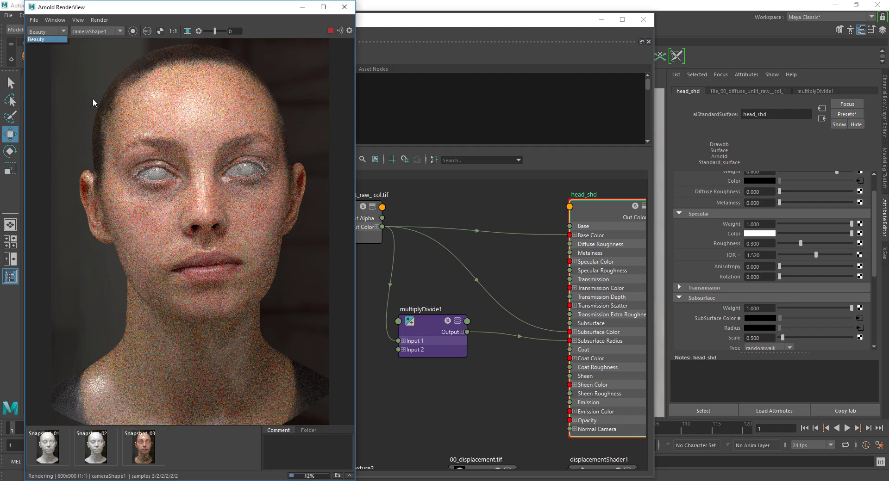
left_click(330, 32)
- Add the specular AOV to the active AOVs in Render Settings and restart the render
left_click(601, 20)
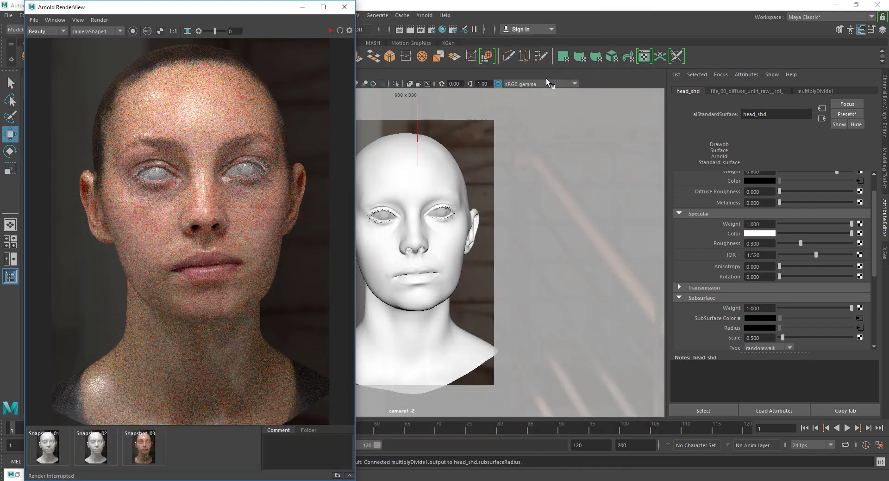
left_click(452, 30)
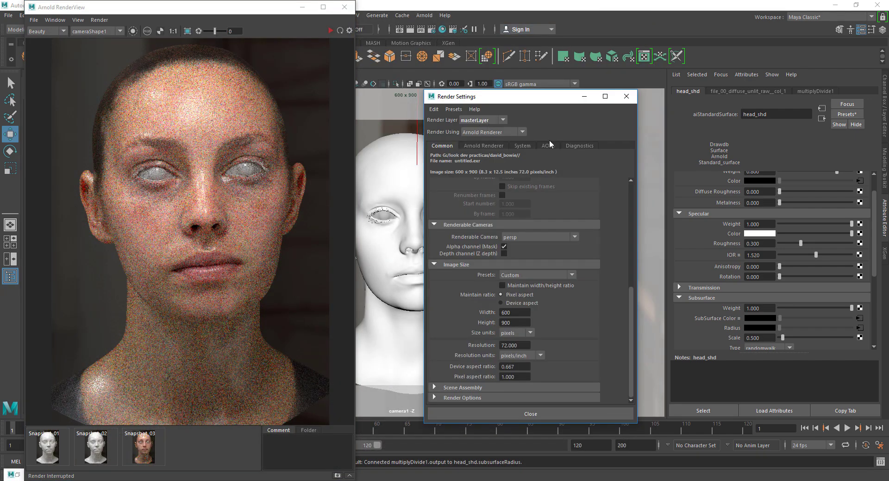
left_click(549, 144)
scroll(476, 234, "down", 3)
scroll(493, 223, "down", 3)
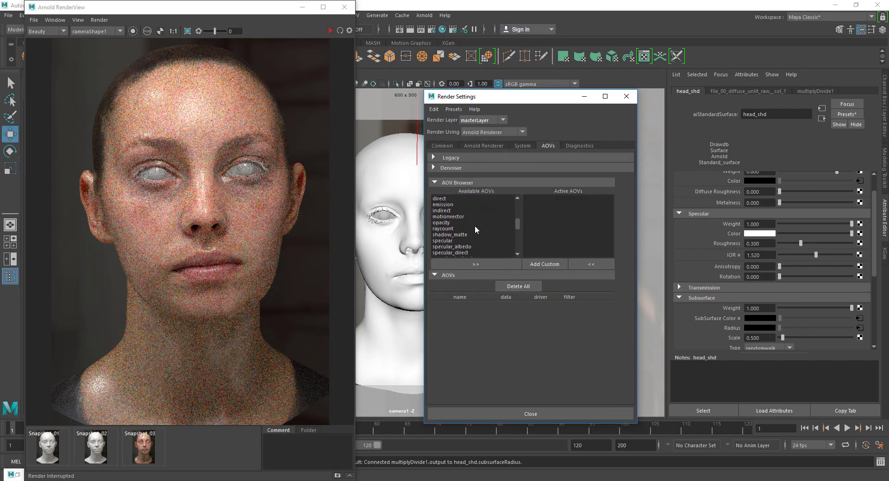
left_click(450, 241)
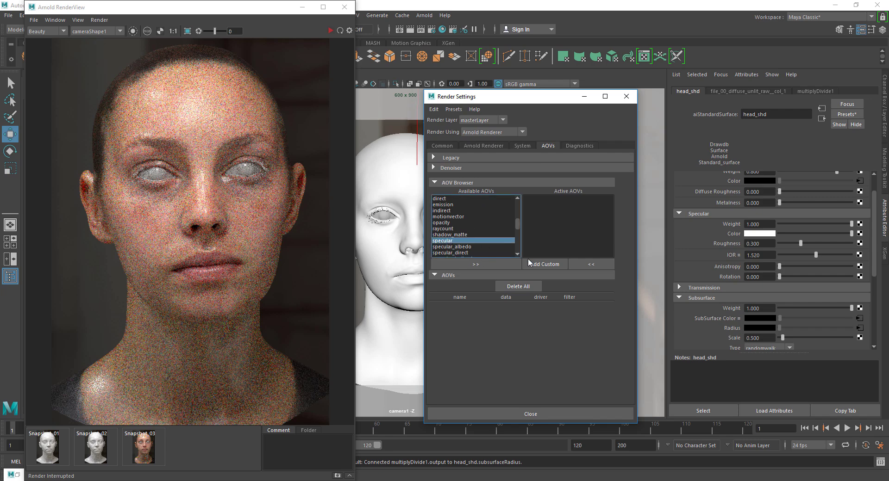
left_click(487, 264)
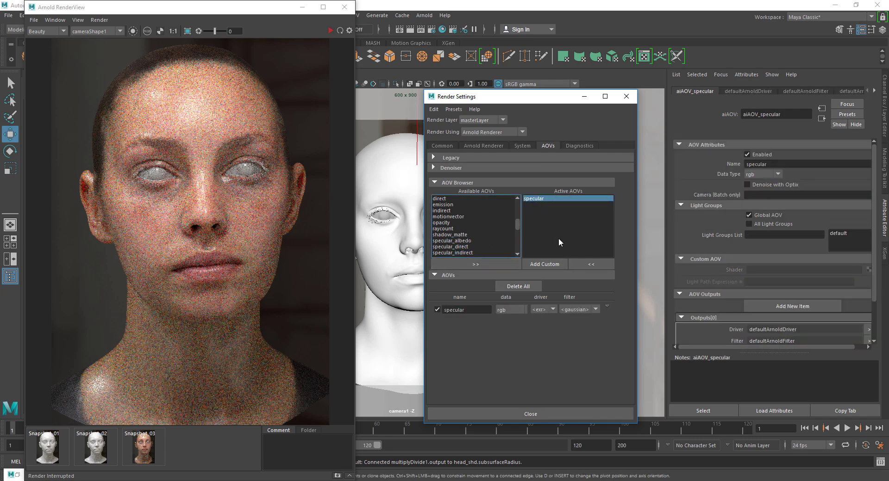
left_click(626, 97)
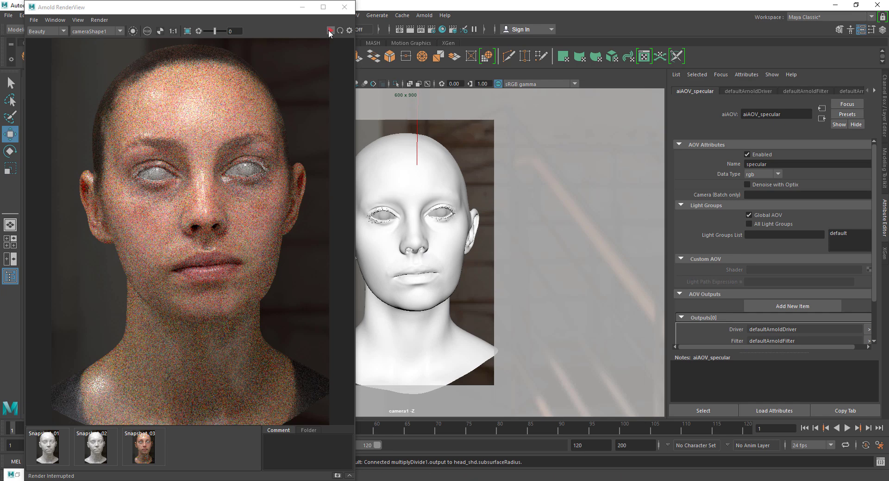
left_click(330, 31)
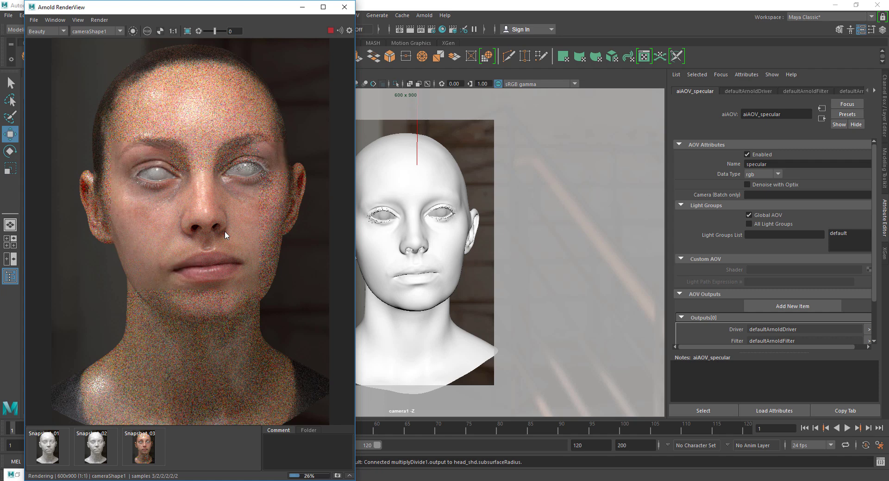
- Compare the third snapshot, inspect the specular pass, then return to Beauty and the Hypershade graph
left_click(148, 451)
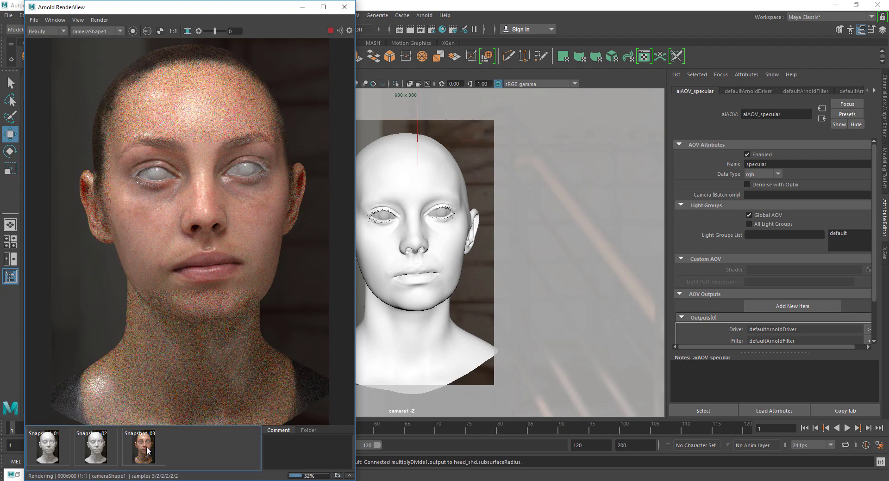
left_click(44, 31)
left_click(37, 49)
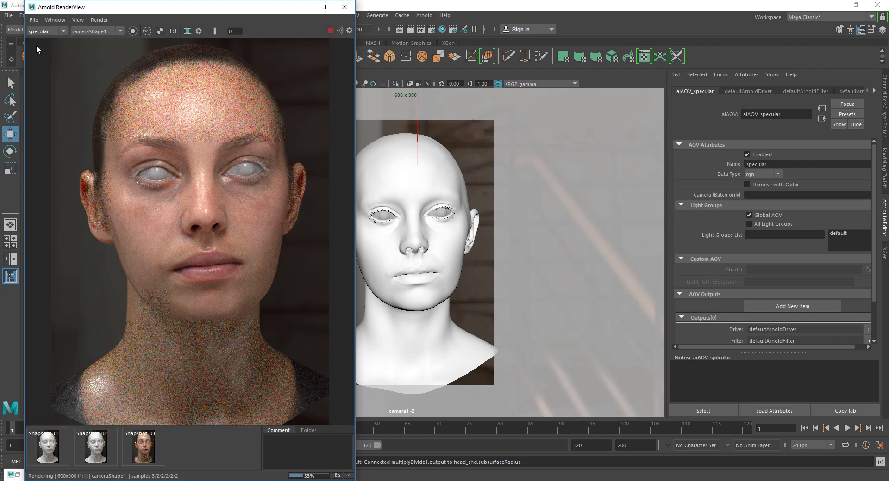
scroll(201, 136, "up", 5)
left_click(63, 31)
left_click(39, 40)
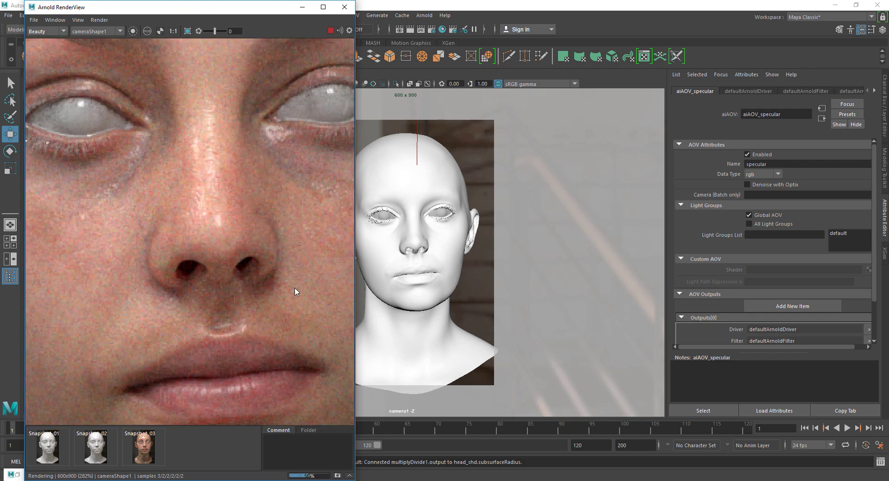
left_click(17, 474)
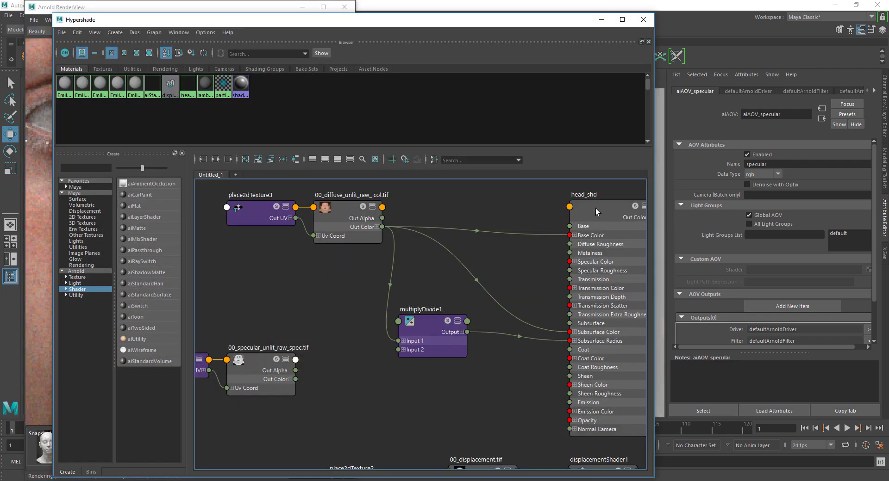
- Stop the IPR, set head_shd's specular roughness to 0.5, and re-render the head
left_click(596, 212)
left_click(602, 19)
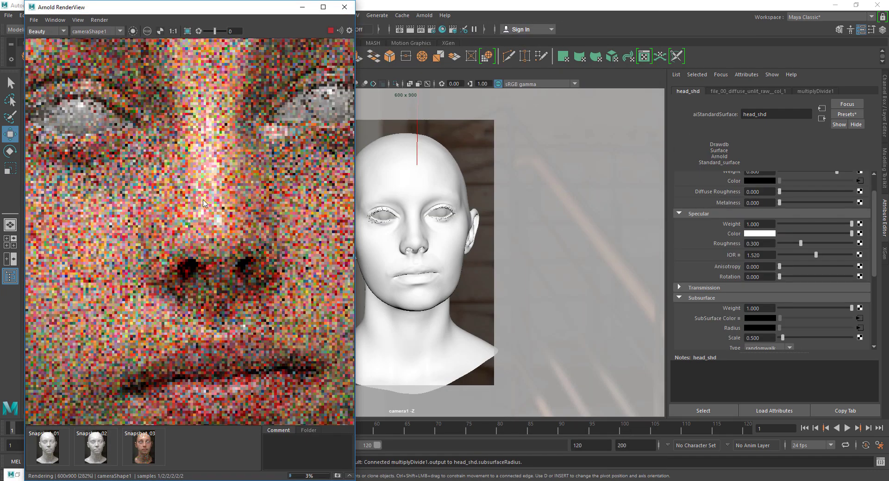
left_click(330, 31)
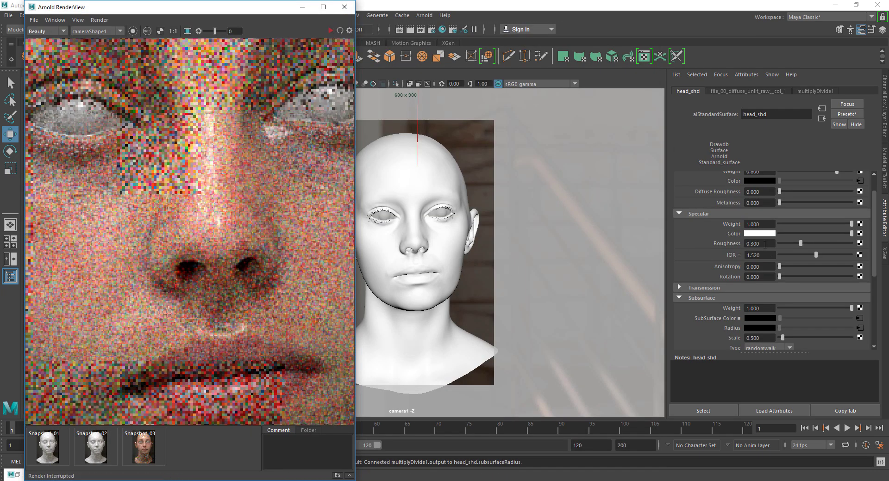
left_click_drag(764, 244, 751, 244)
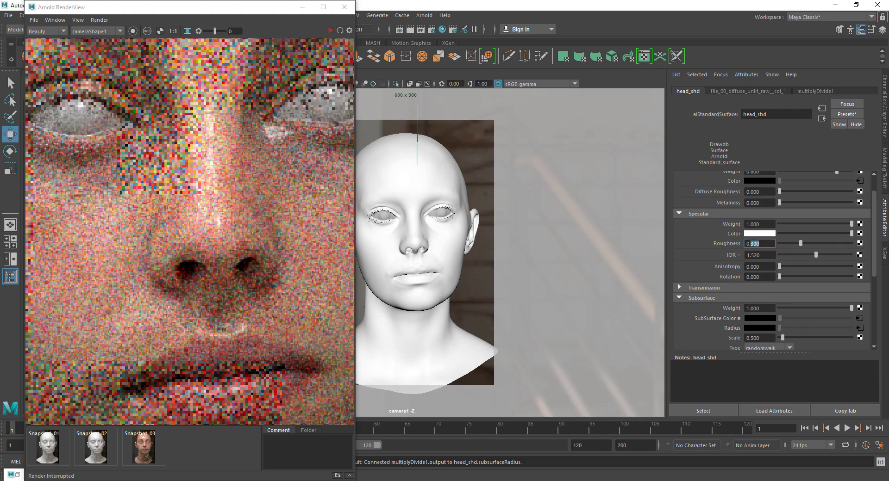
type("0.5")
key("Return")
left_click(330, 30)
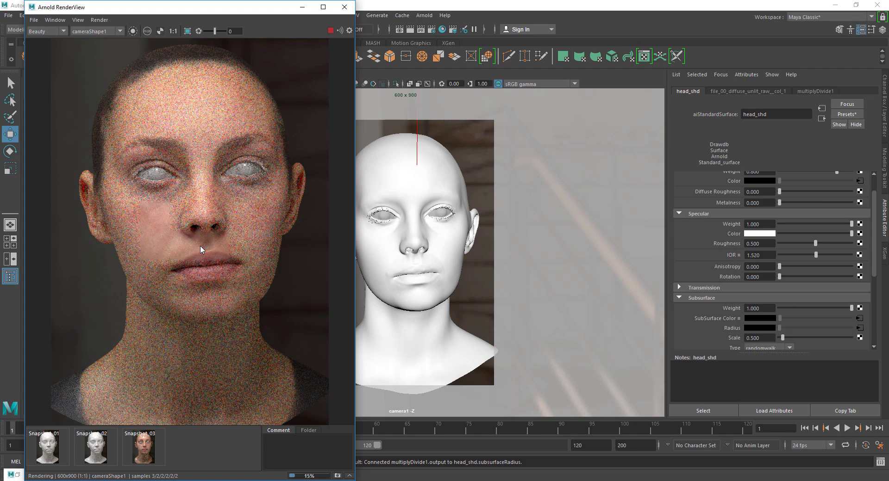
- Zoom the render to actual size and select the roughness value for replacement
scroll(195, 232, "up", 2)
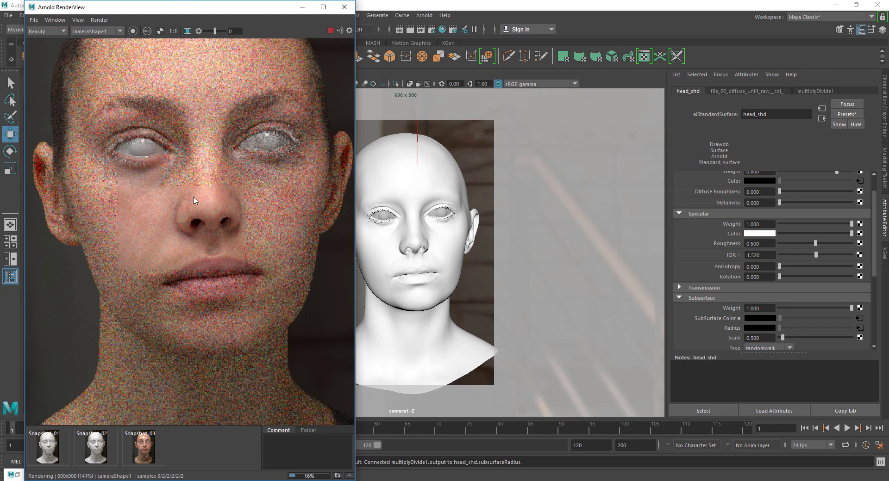
scroll(190, 215, "up", 1)
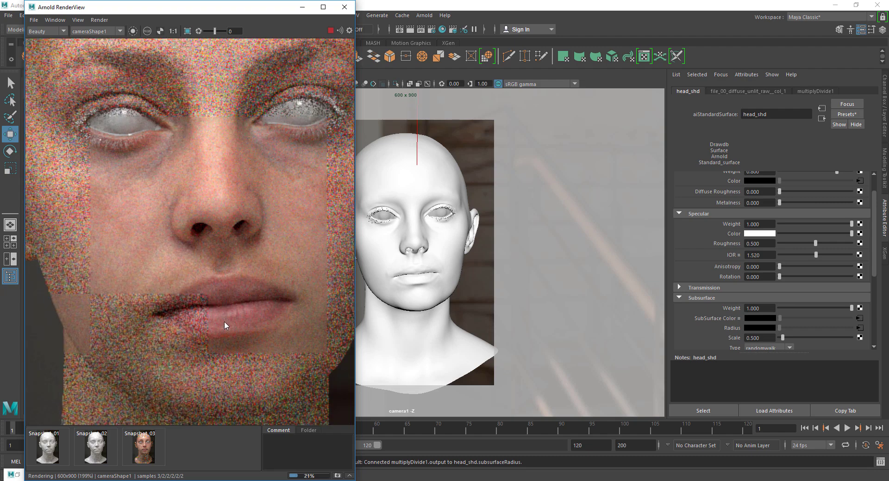
left_click(173, 31)
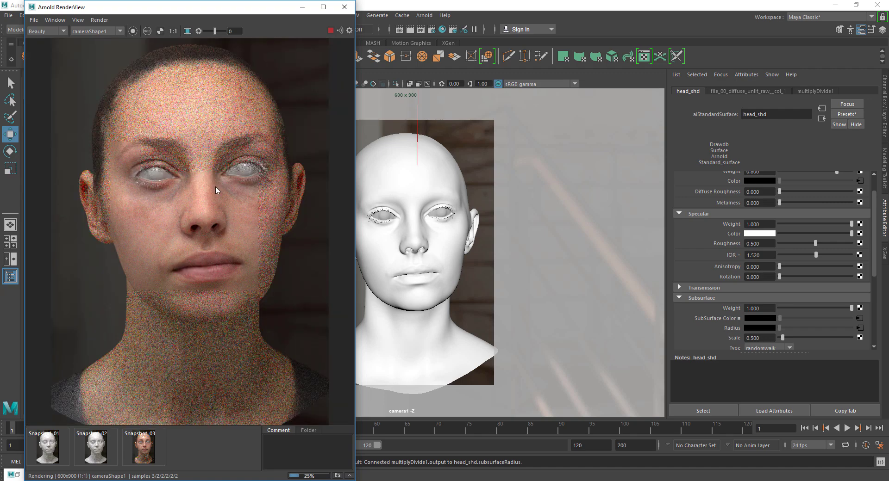
double_click(757, 244)
- Set specular roughness to 0.4 and render only a crop region over the nose
type("0.4")
key("Return")
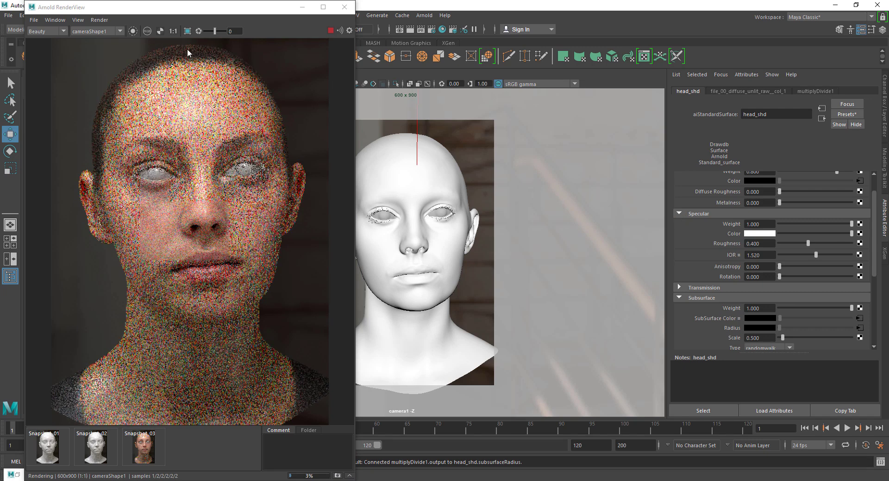
left_click(187, 31)
left_click_drag(177, 148, 227, 254)
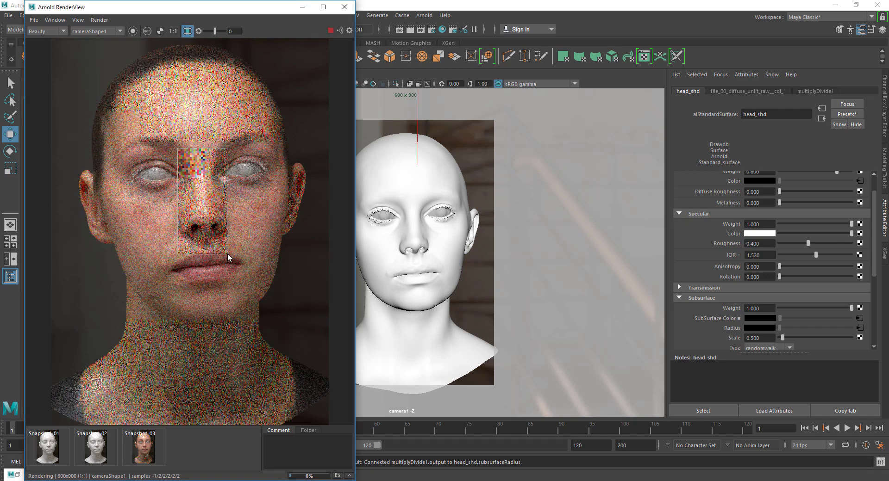
left_click(188, 31)
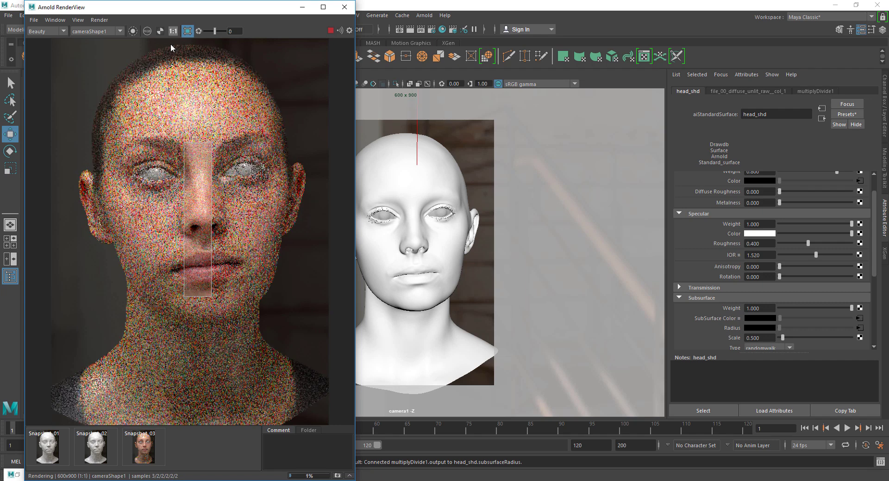
- Check the nose region's specular pass, return to Beauty, stop rendering, and minimize the RenderView
scroll(171, 46, "up", 1)
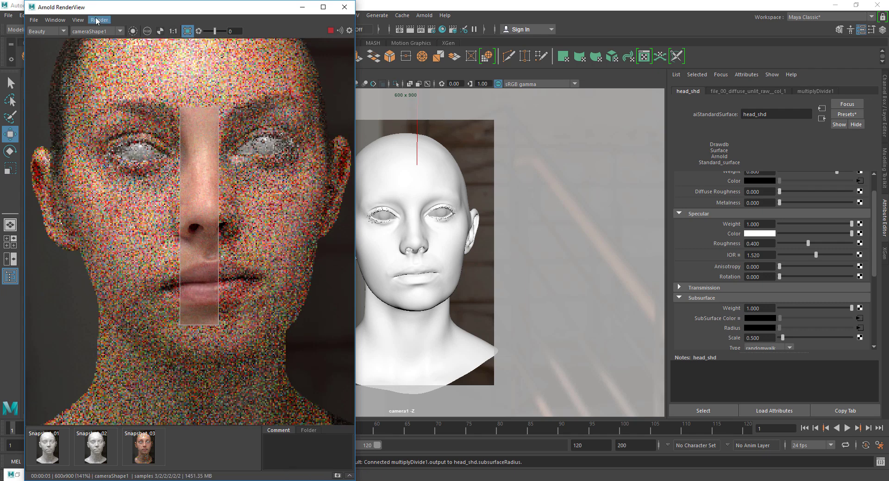
left_click(41, 46)
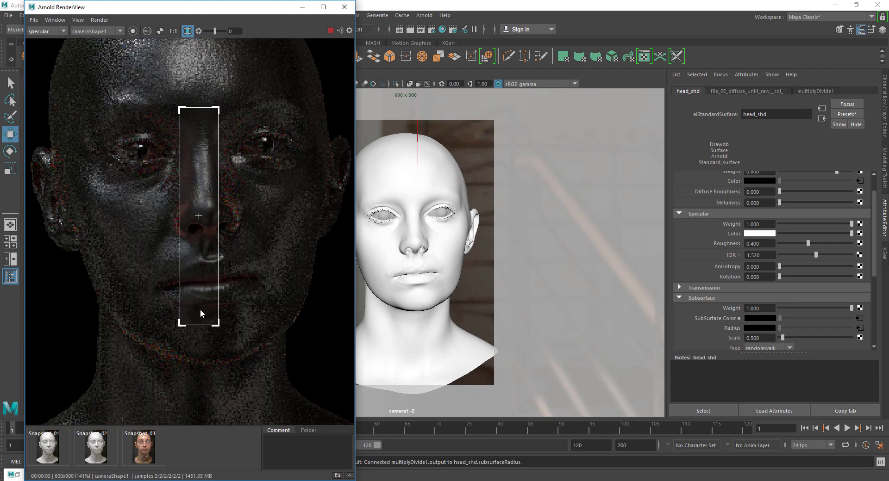
left_click(42, 31)
left_click(35, 39)
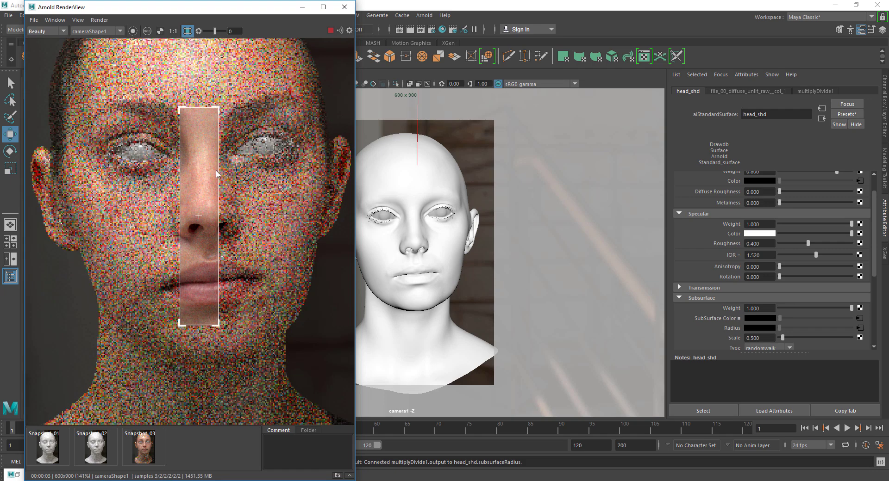
left_click(330, 30)
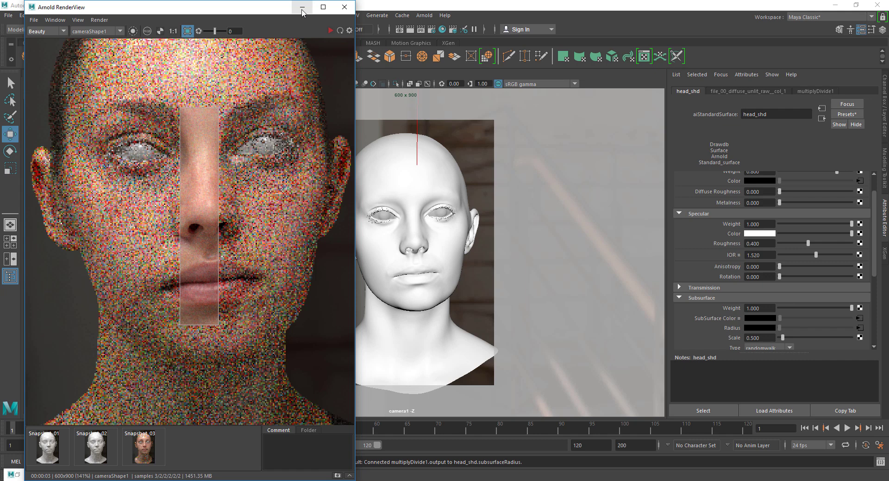
left_click(301, 10)
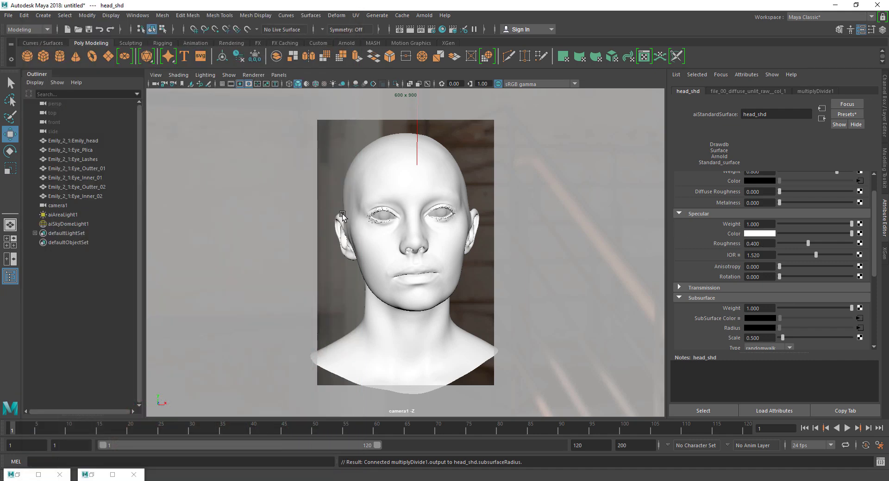
left_click(92, 476)
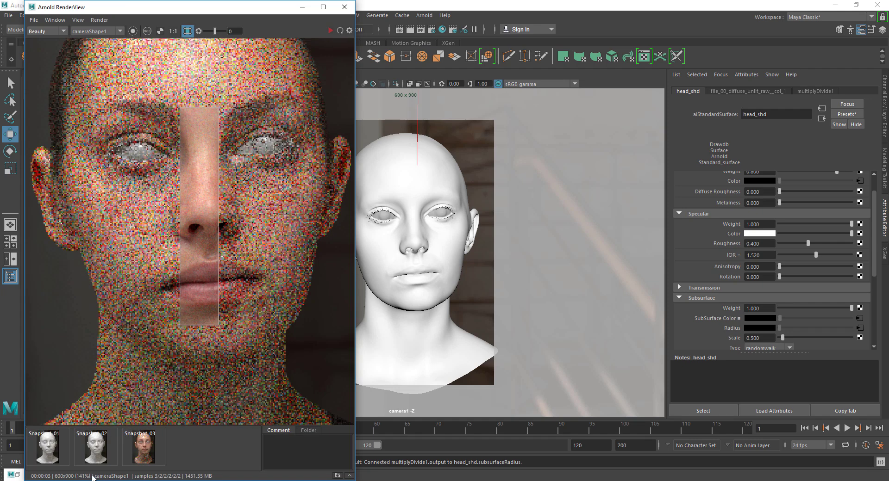
left_click(302, 7)
- Connect 00_specular_unlit_raw_spec.tif's Out Color to head_shd's Specular Color, then minimize Hypershade
left_click(16, 475)
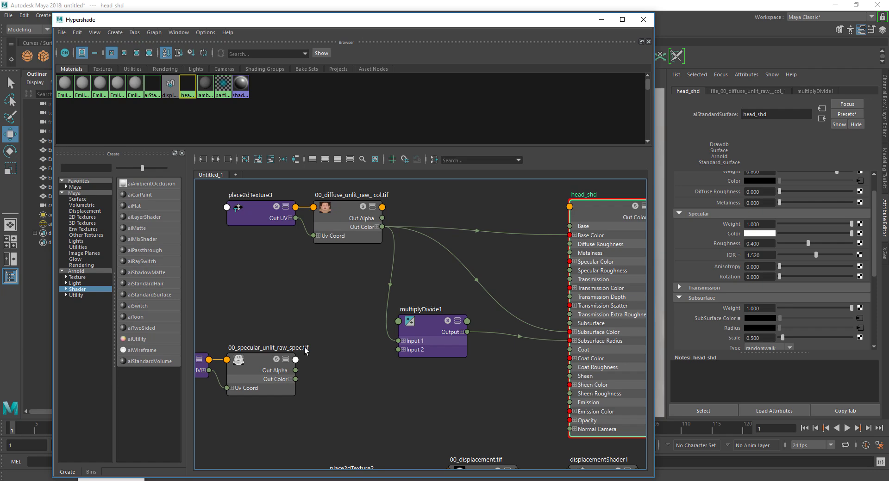
scroll(334, 340, "down", 2)
mouse_move(215, 332)
left_mouse_down()
mouse_move(307, 347)
mouse_move(334, 338)
left_mouse_up()
mouse_move(397, 331)
left_mouse_down()
mouse_move(443, 281)
mouse_move(410, 288)
left_mouse_up()
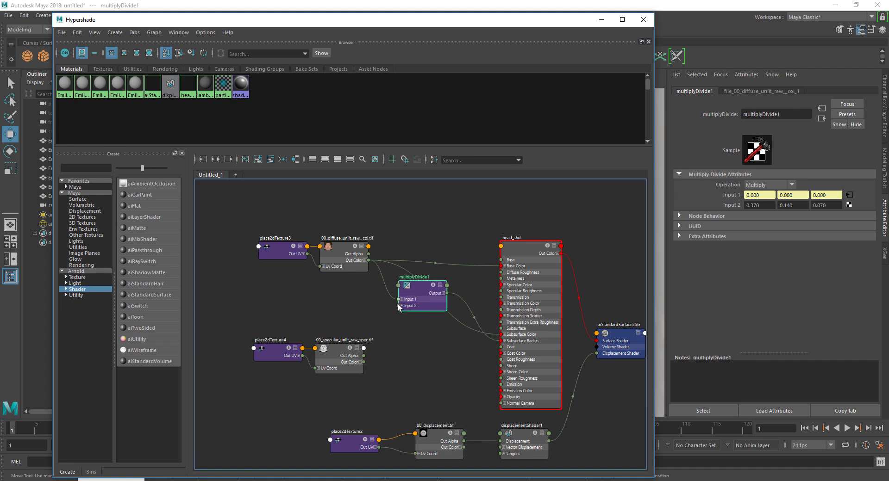
left_click(530, 247)
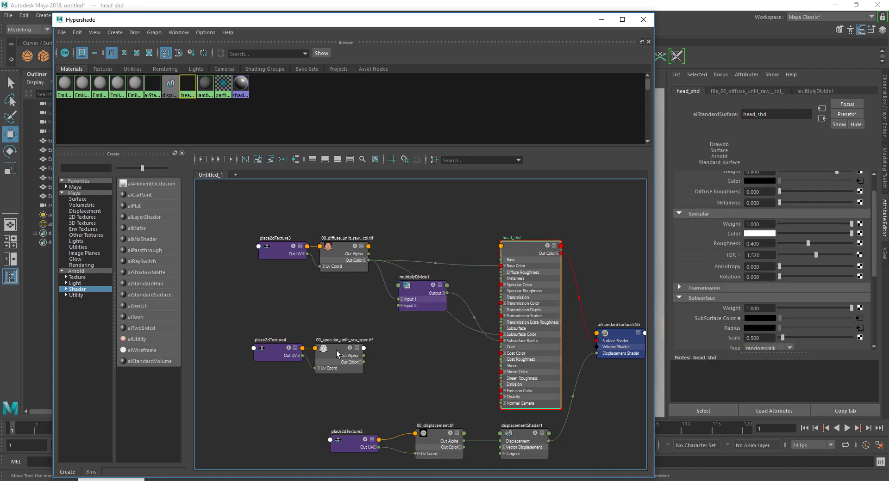
middle_click_drag(337, 354, 735, 236)
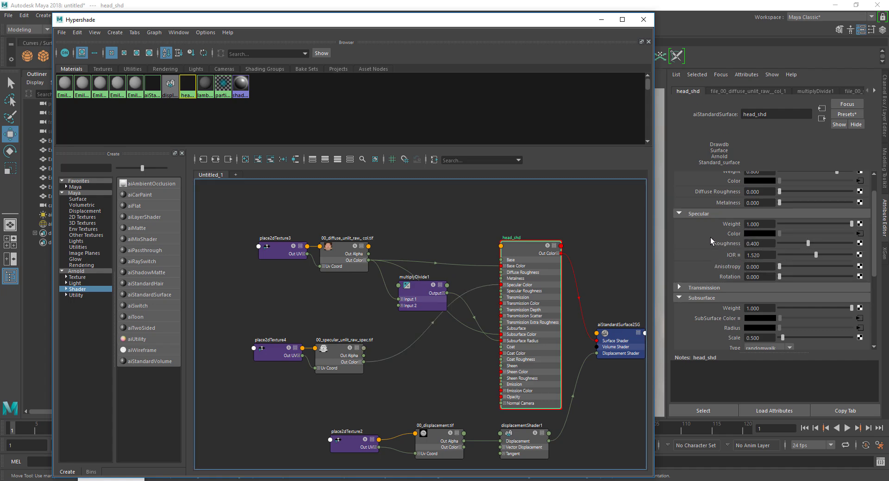
left_click(601, 19)
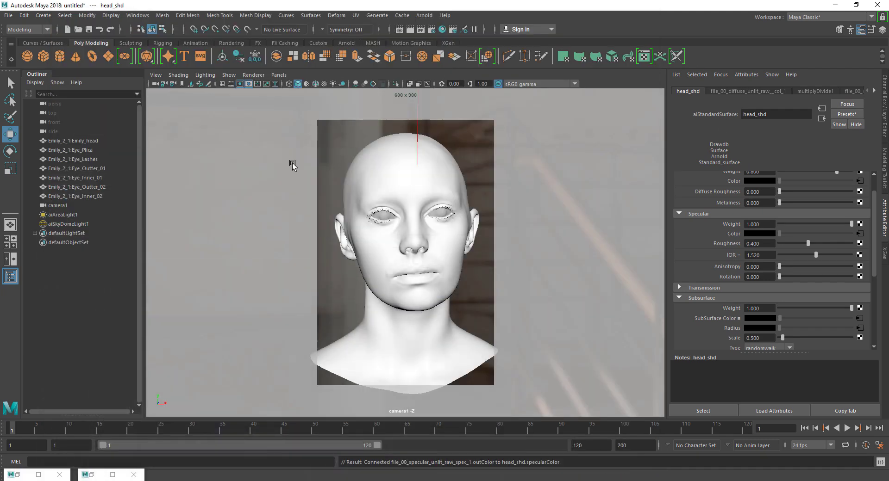
- Store a fourth snapshot, re-render the nose region, and check its specular pass
left_click(91, 476)
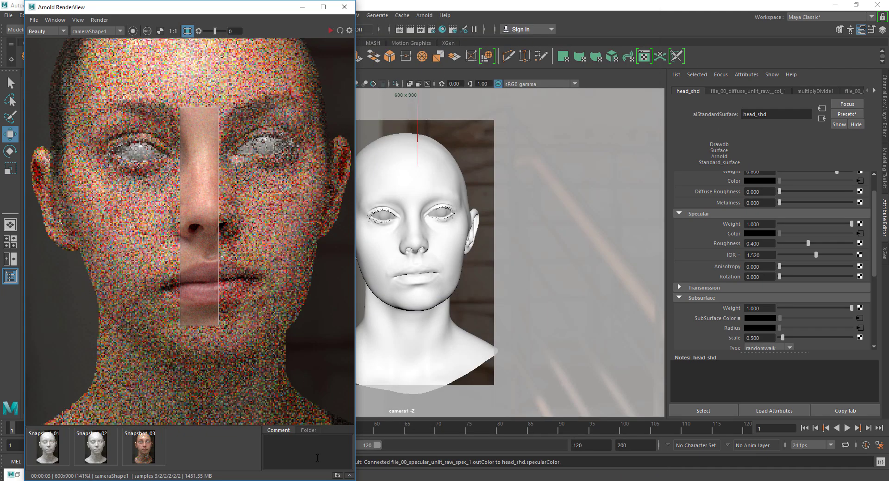
left_click(337, 475)
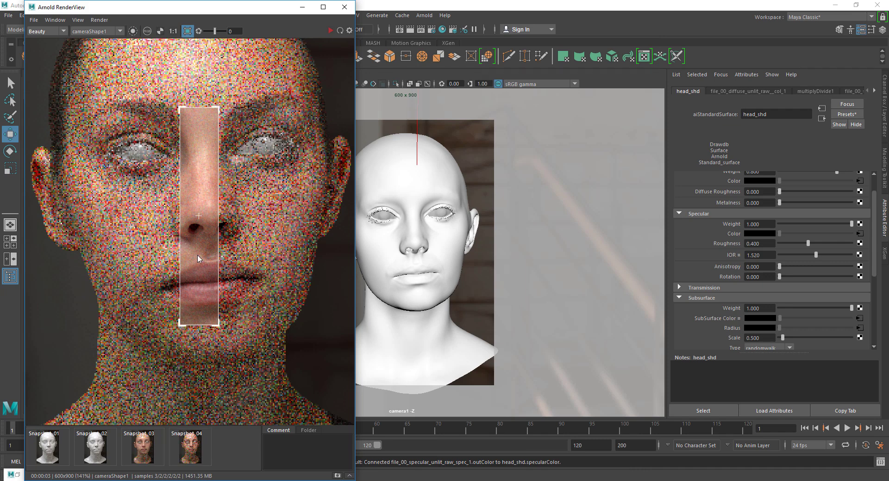
left_click(330, 31)
left_click(44, 31)
left_click(44, 43)
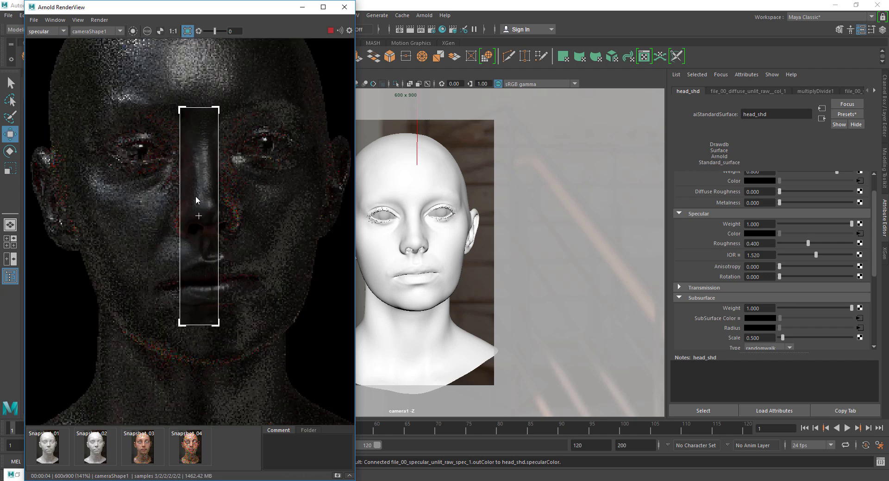
left_click(42, 39)
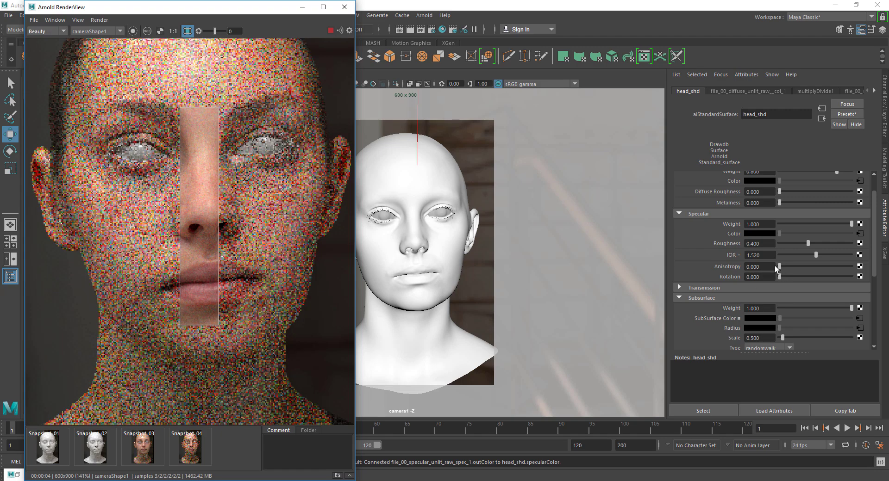
- Try specular roughness values of 0.2 and then 0.5 on the nose region
double_click(754, 244)
type("0.2")
key("Return")
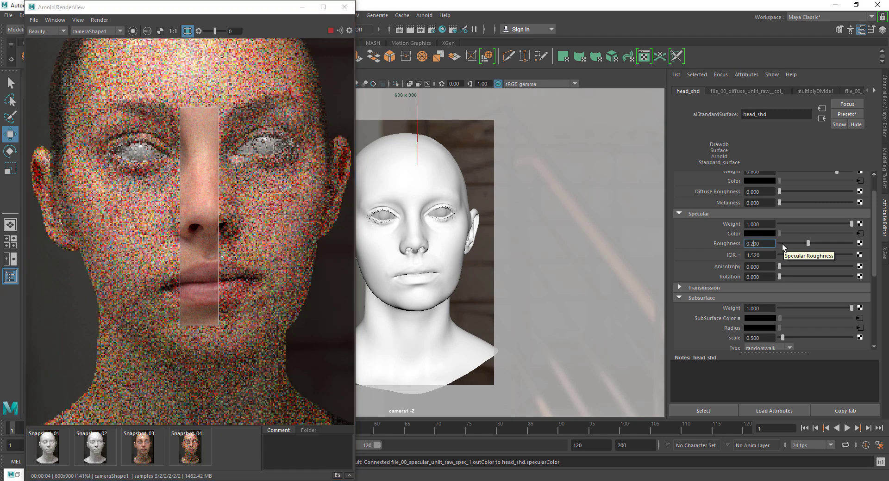
left_click(753, 244)
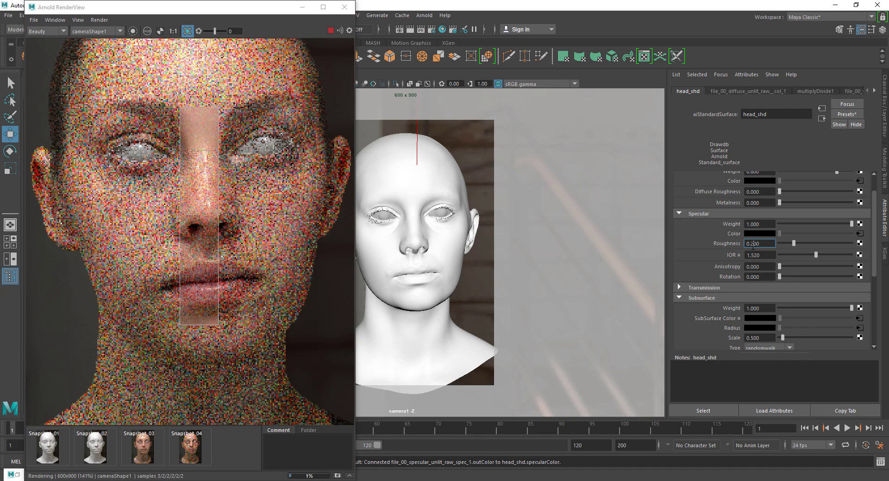
double_click(753, 244)
type("0.5")
key("Return")
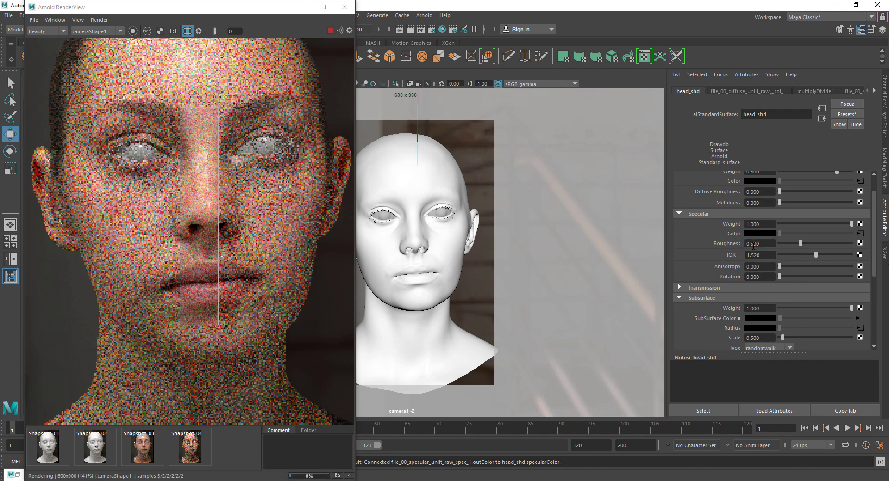
- Settle specular roughness at 0.4 and switch back to full-frame rendering
left_click(753, 243)
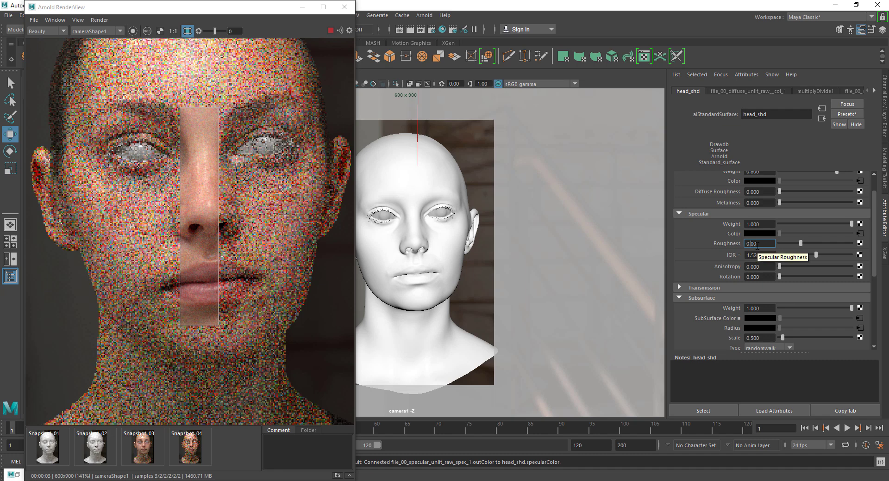
key("BackSpace")
type("4")
key("Return")
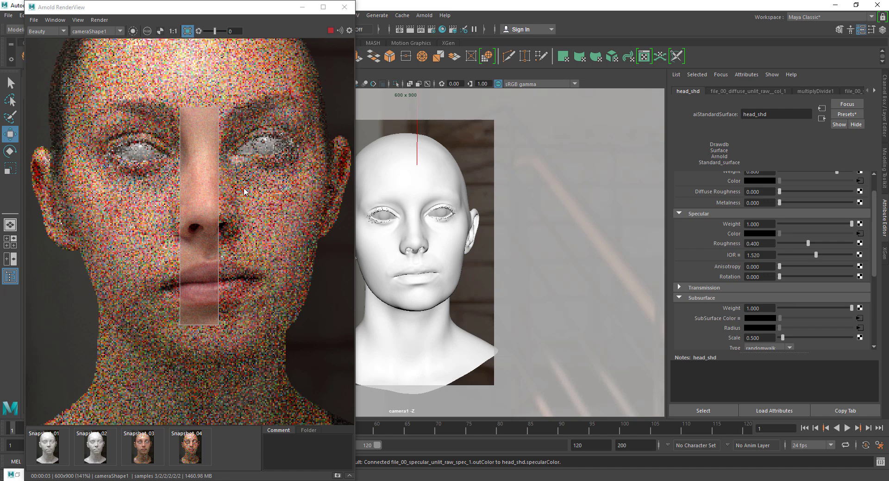
left_click(187, 31)
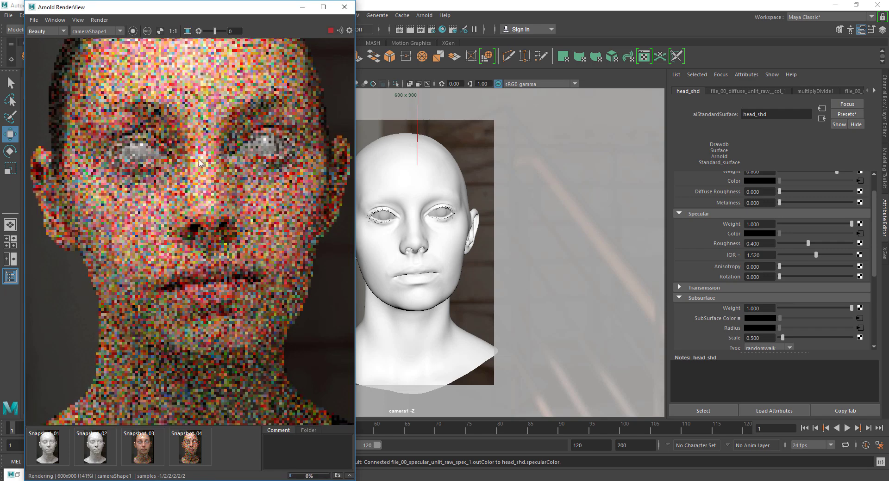
left_click(172, 31)
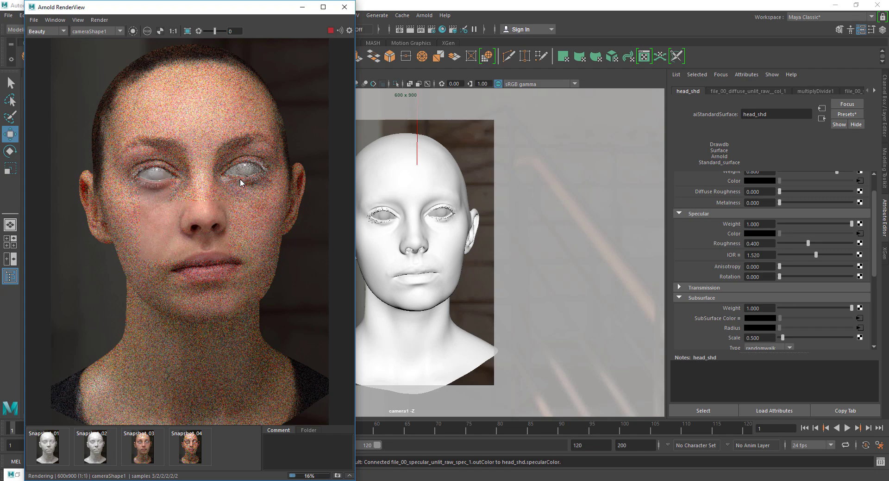
scroll(203, 229, "up", 2)
scroll(204, 232, "up", 3)
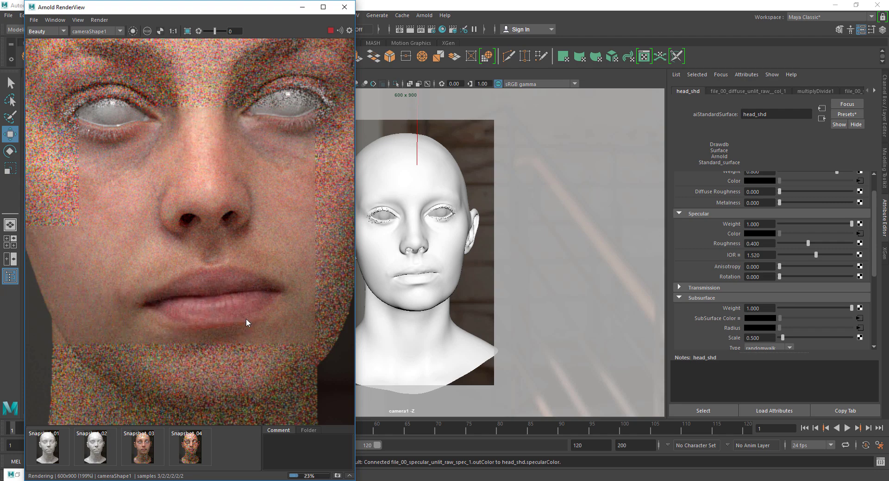
scroll(197, 296, "down", 2)
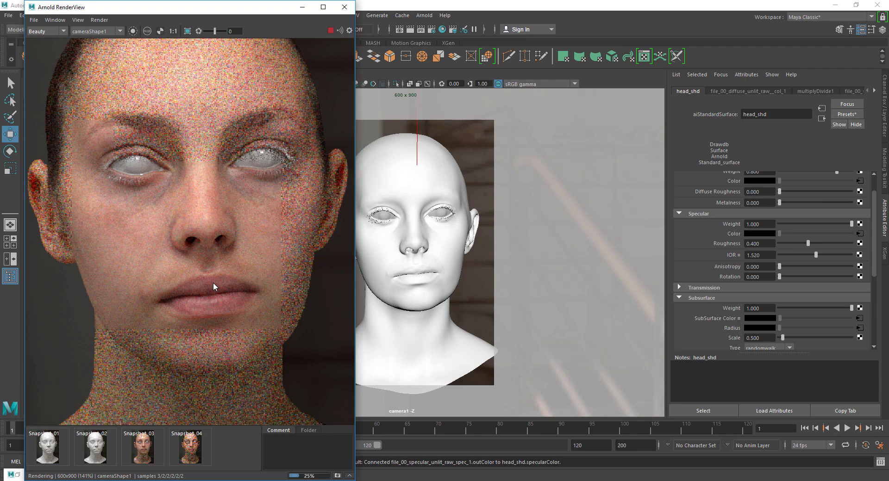
left_click(64, 31)
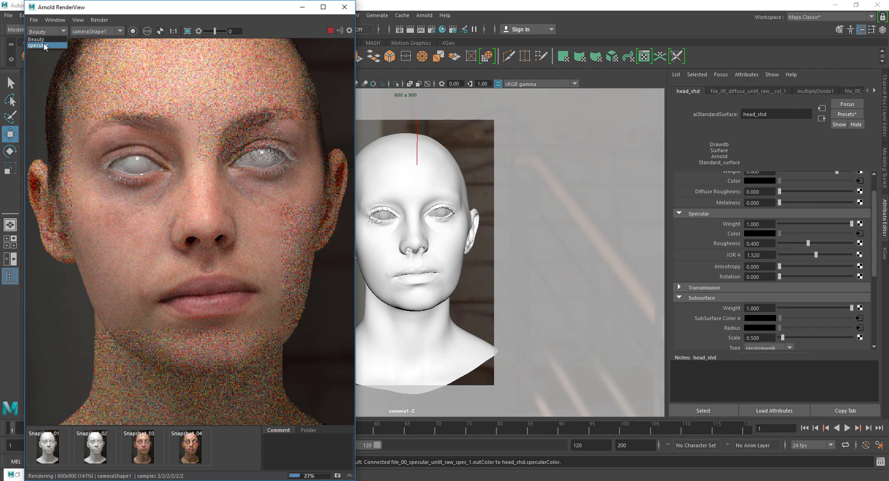
left_click(44, 64)
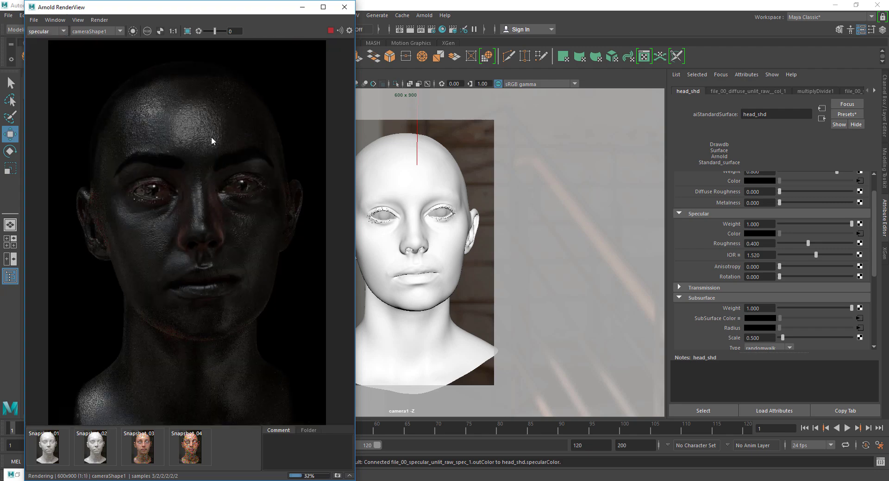
scroll(196, 97, "up", 1)
left_click(60, 31)
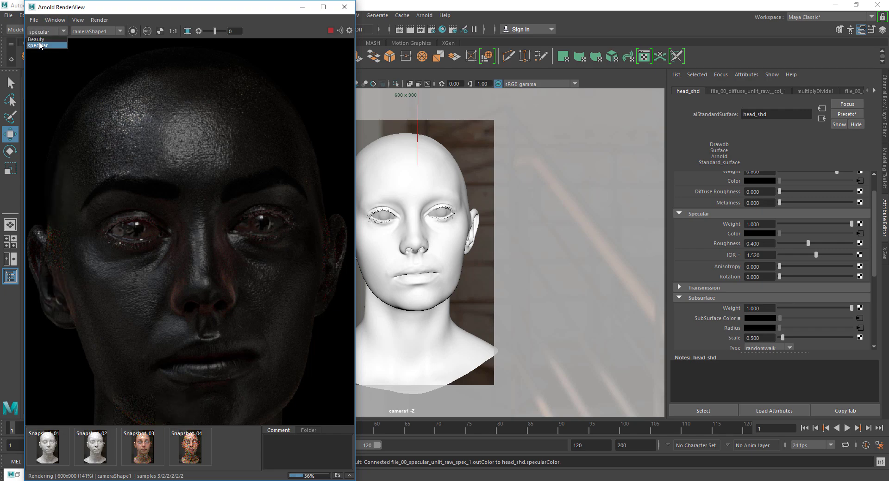
left_click(44, 42)
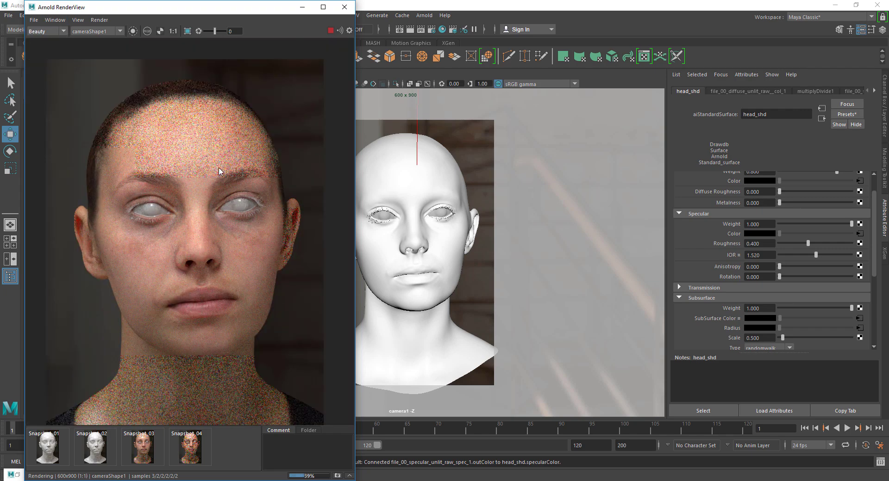
left_click(753, 243)
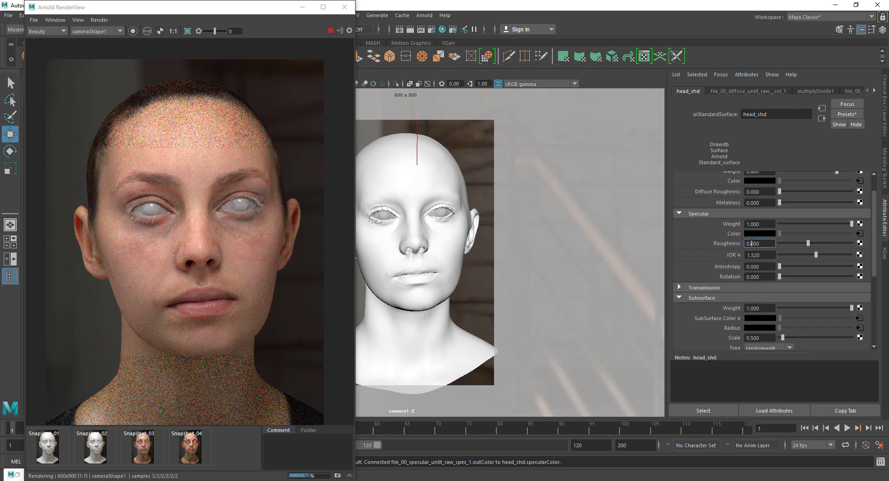
type("0.303")
- Commit roughness 0.3, zoom in, and compare the re-render's specular and Beauty passes
key("Return")
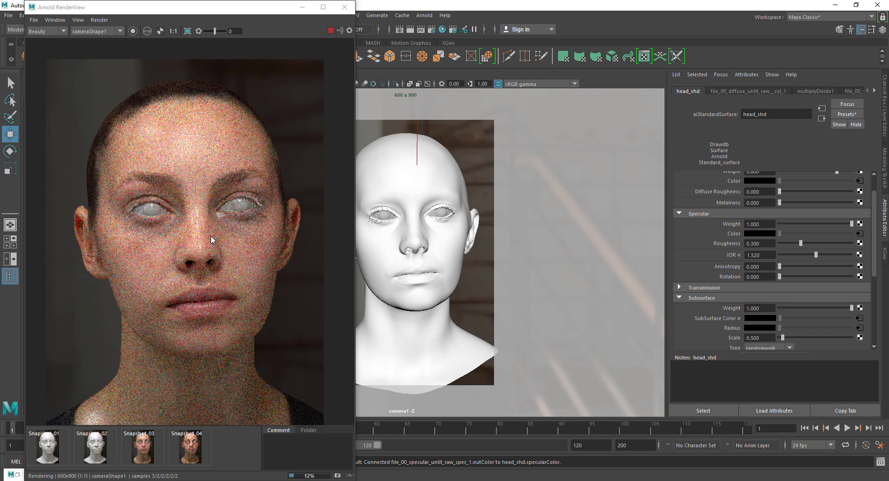
scroll(195, 304, "up", 1)
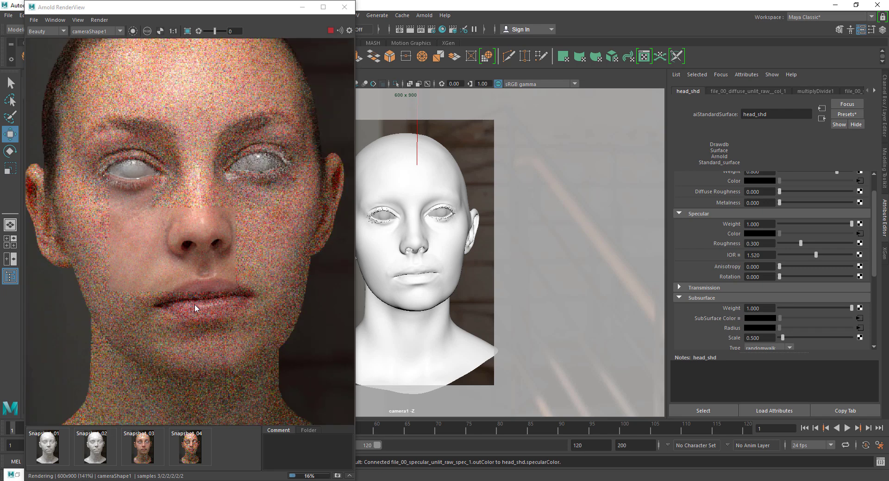
scroll(194, 304, "up", 1)
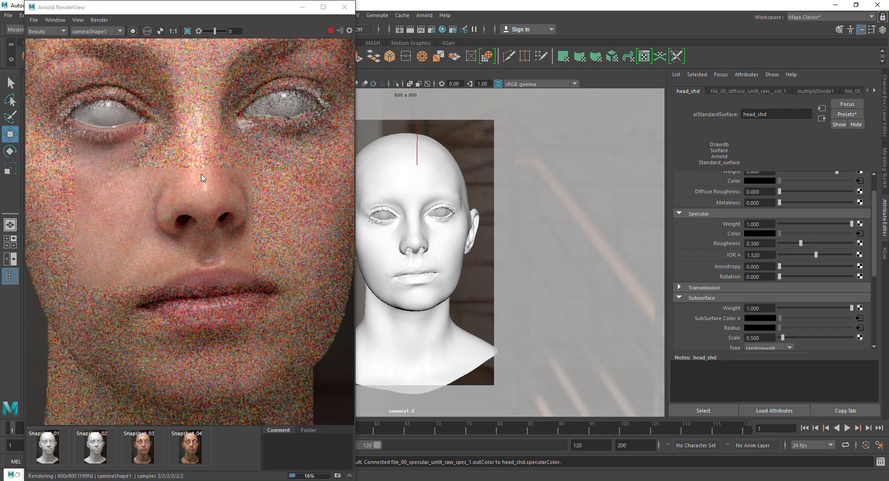
left_click(64, 32)
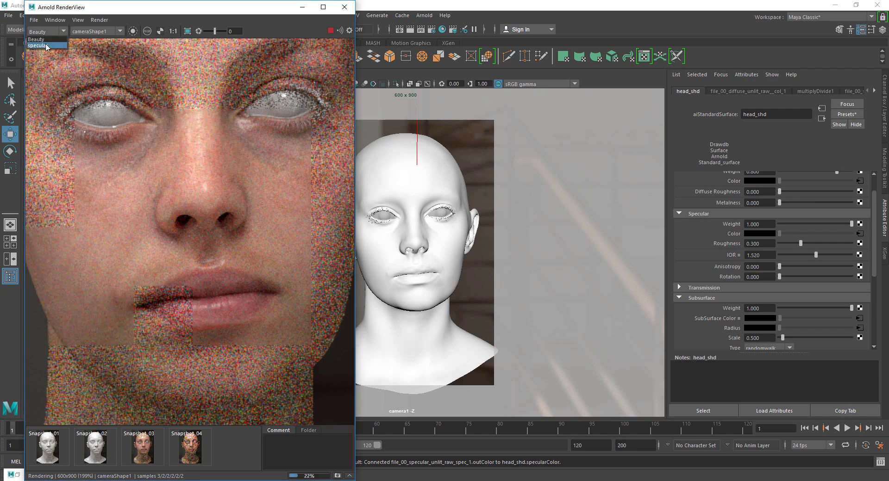
left_click(47, 46)
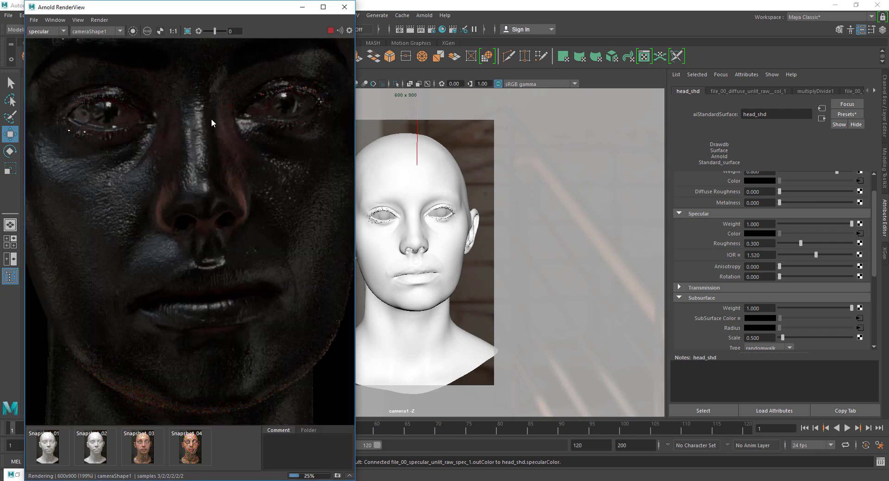
left_click(63, 31)
left_click(42, 39)
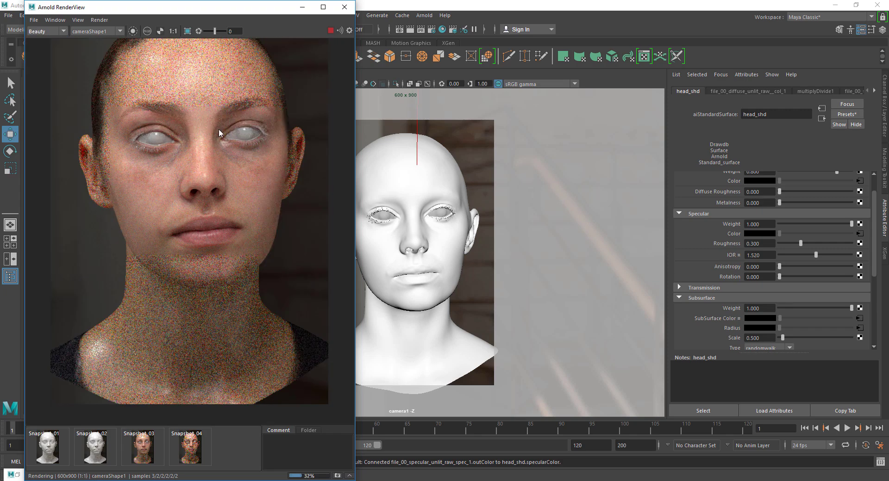
left_click(172, 31)
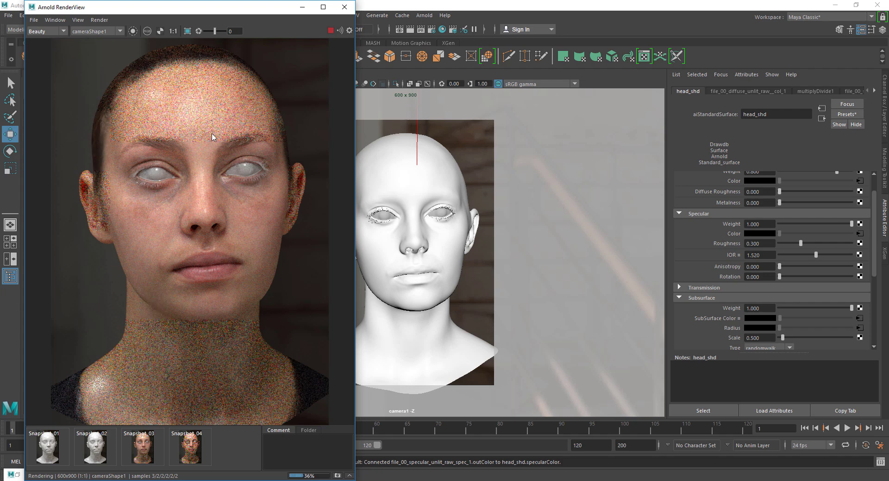